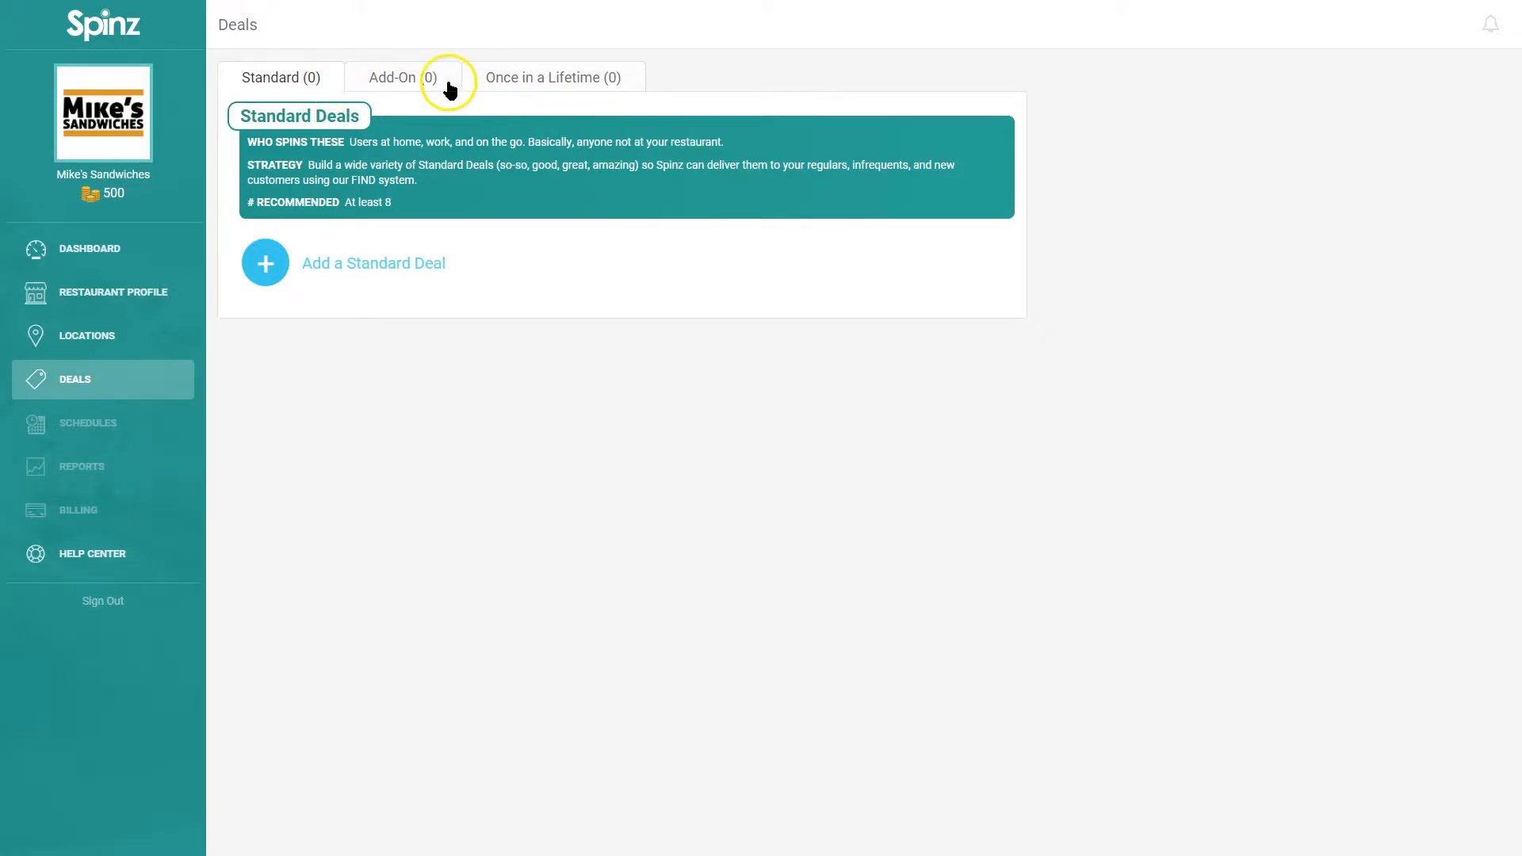
- Start a new standard deal of the Single Item Deal type
left_click(459, 112)
left_click(355, 270)
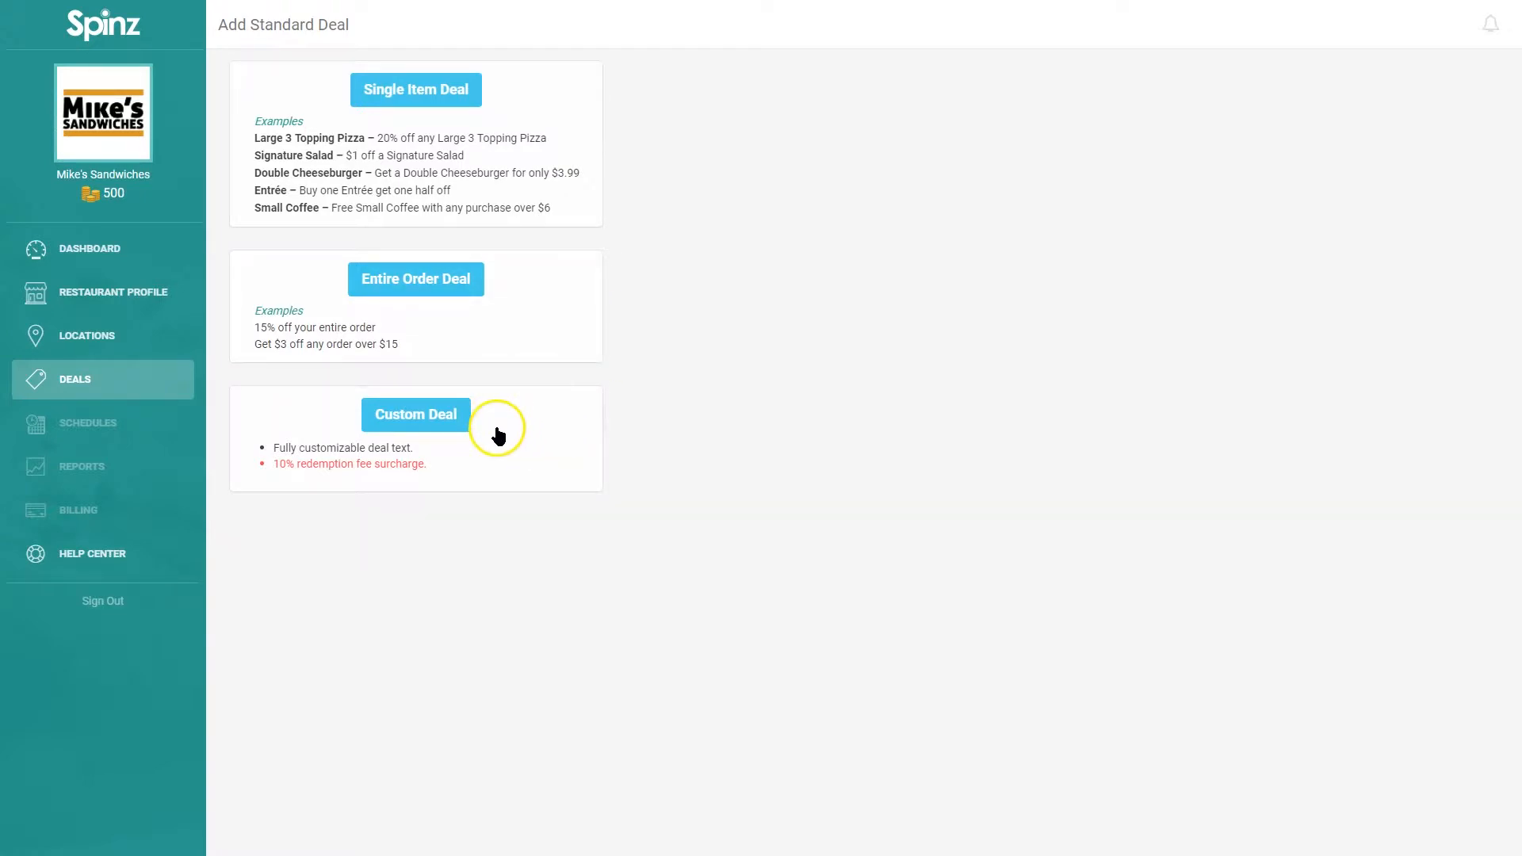
left_click(476, 93)
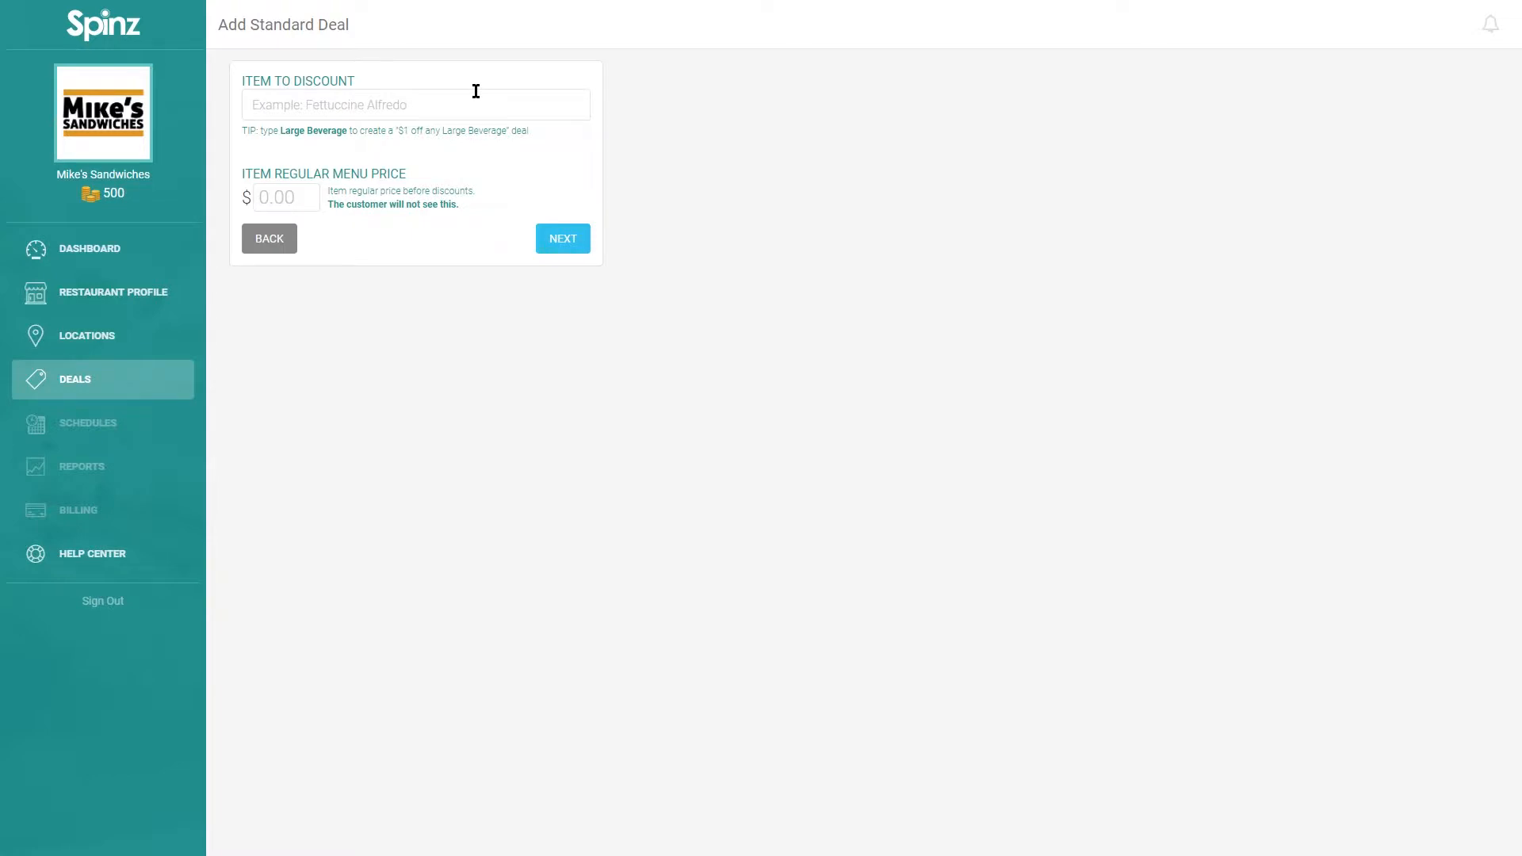
- Enter Pastrami Sandwich as the discounted item at a regular price of $7.75 and choose the "any Pastrami Sandwich" phrasing
left_click(478, 95)
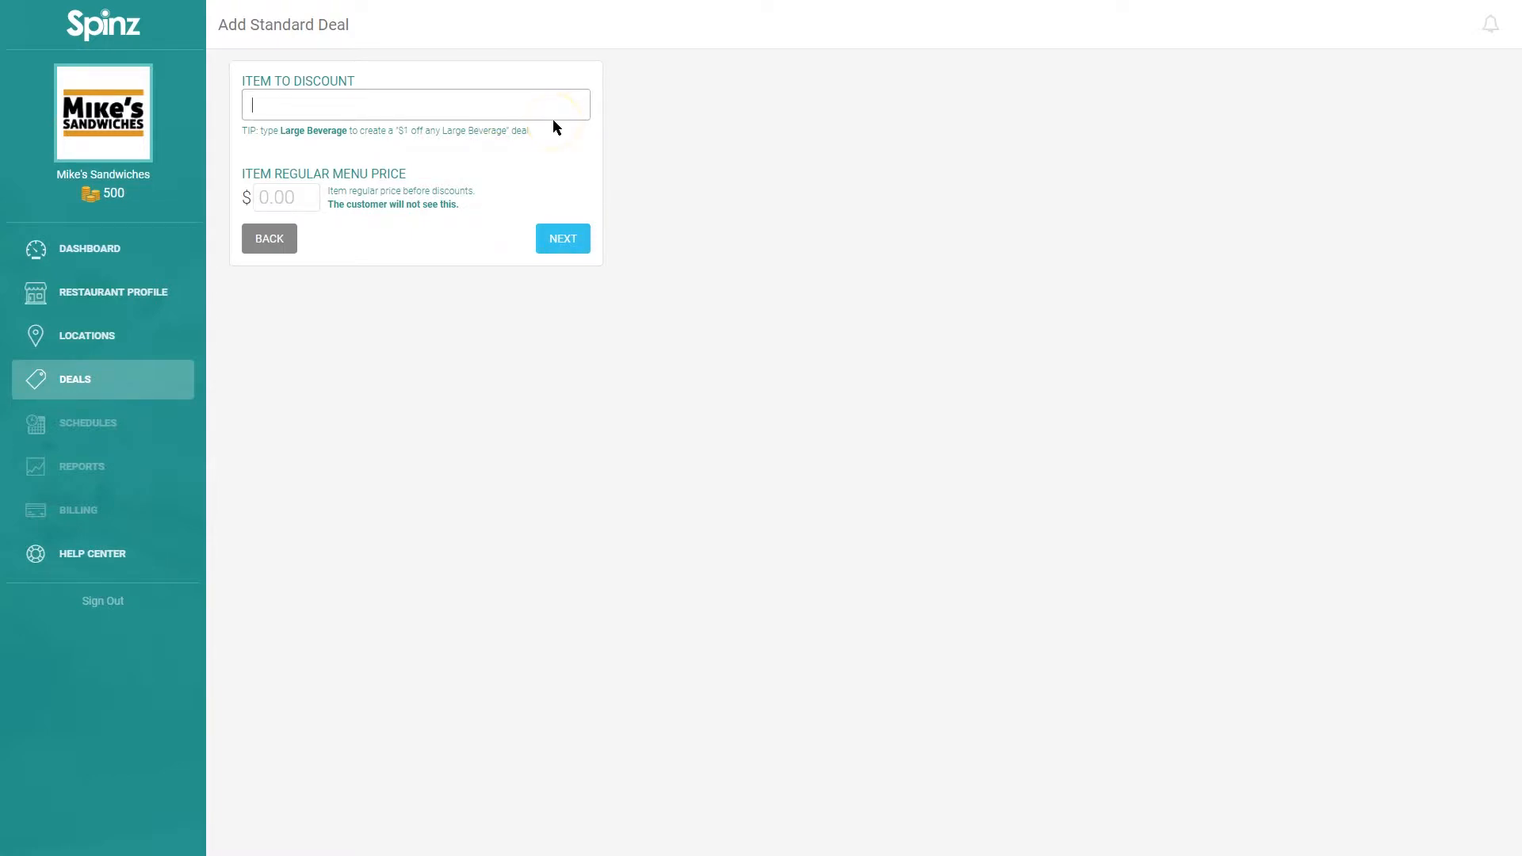
type("Pastrami Sandwich")
left_click(309, 200)
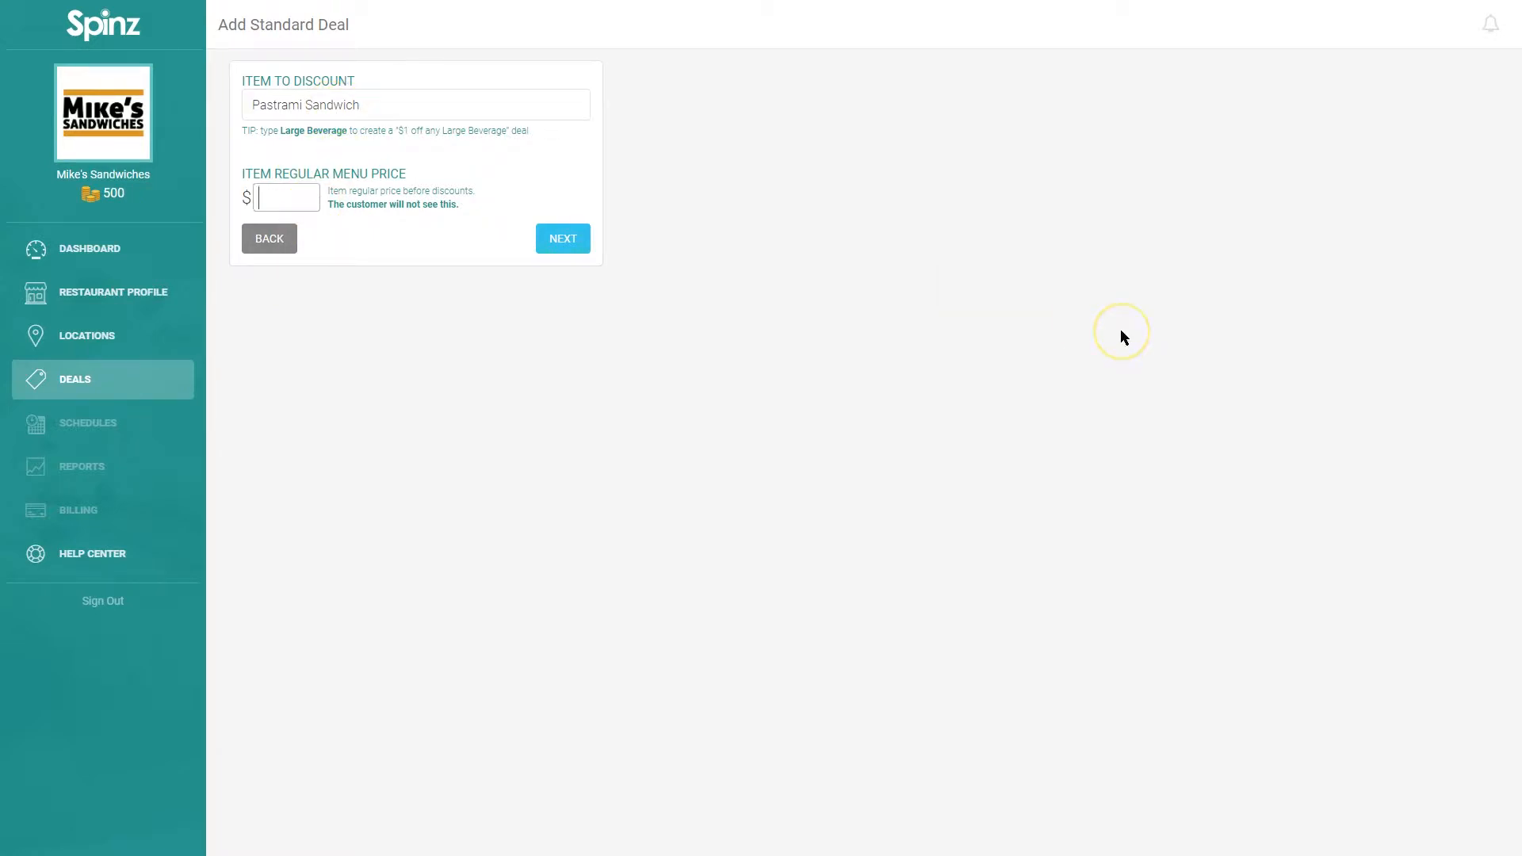
left_click(420, 197)
left_click(299, 195)
type("7.75")
left_click(583, 249)
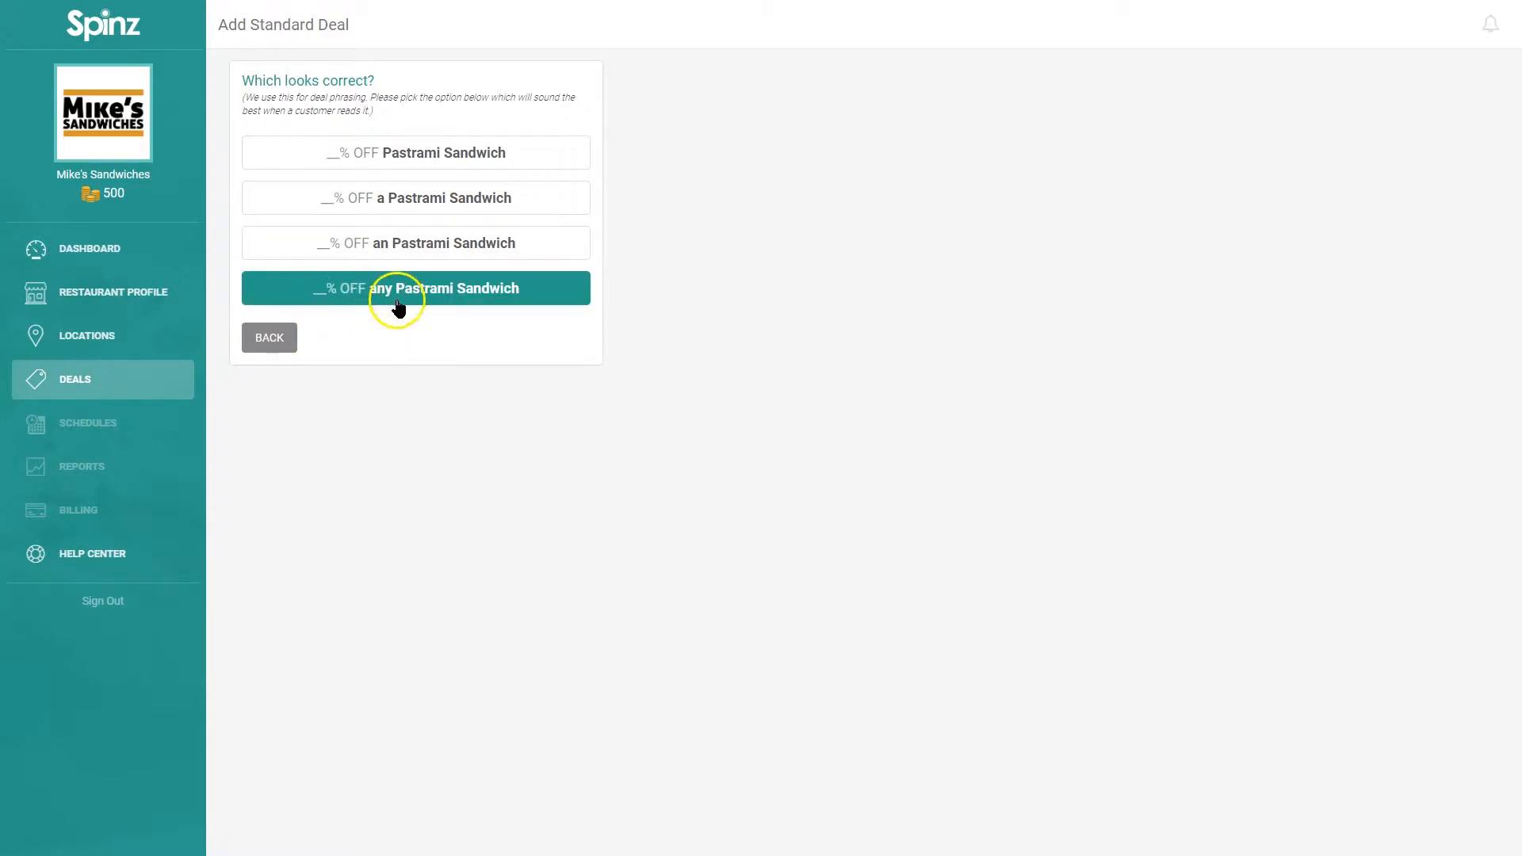
left_click(545, 288)
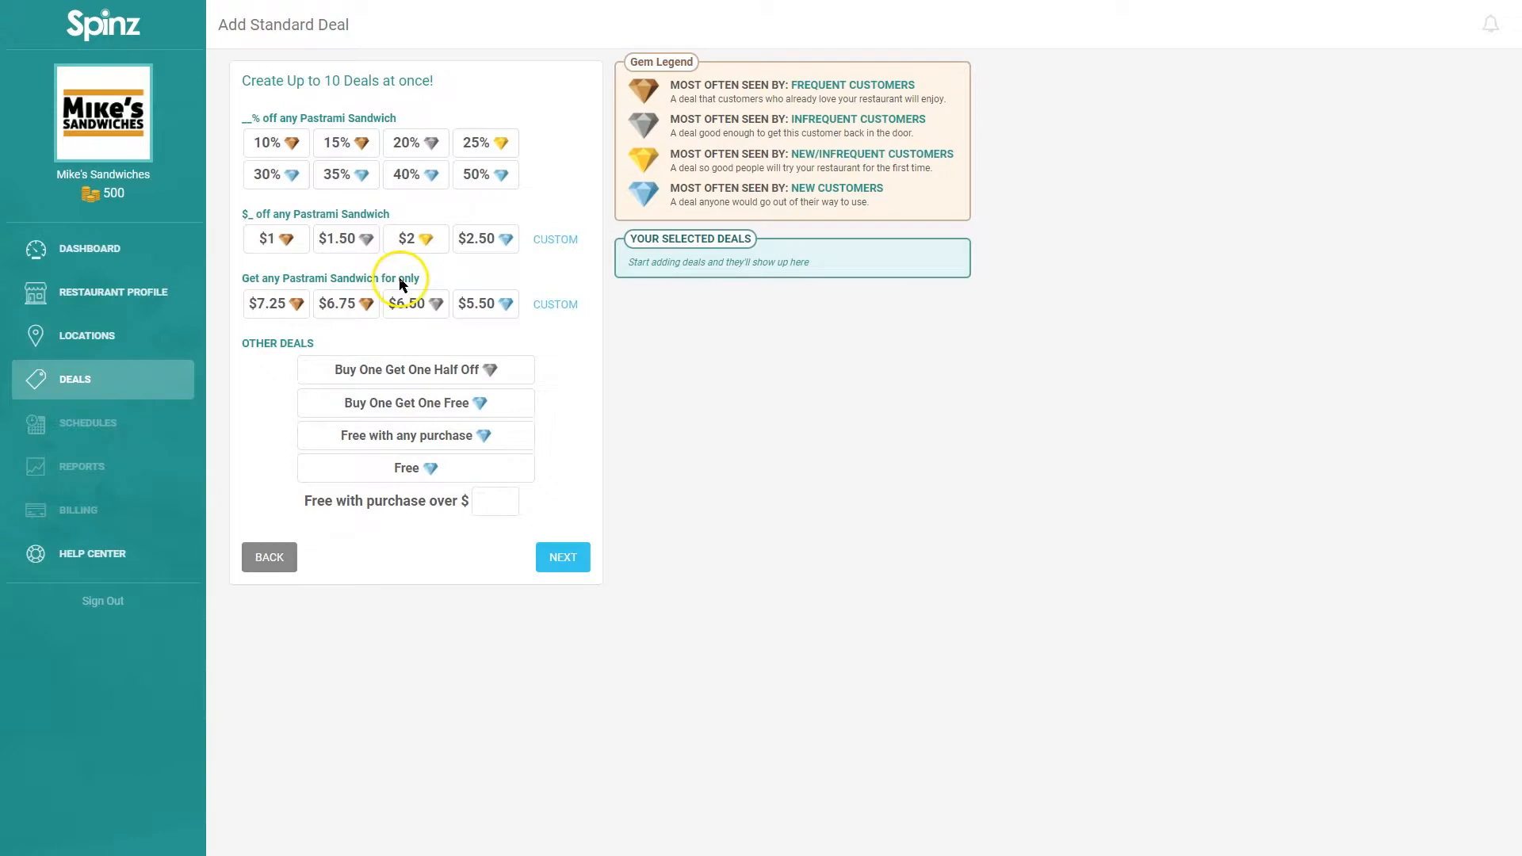
- Select the 10%, 15%, 20%, 25% and 50% off any Pastrami Sandwich deals and continue to redemption codes
left_click(504, 310)
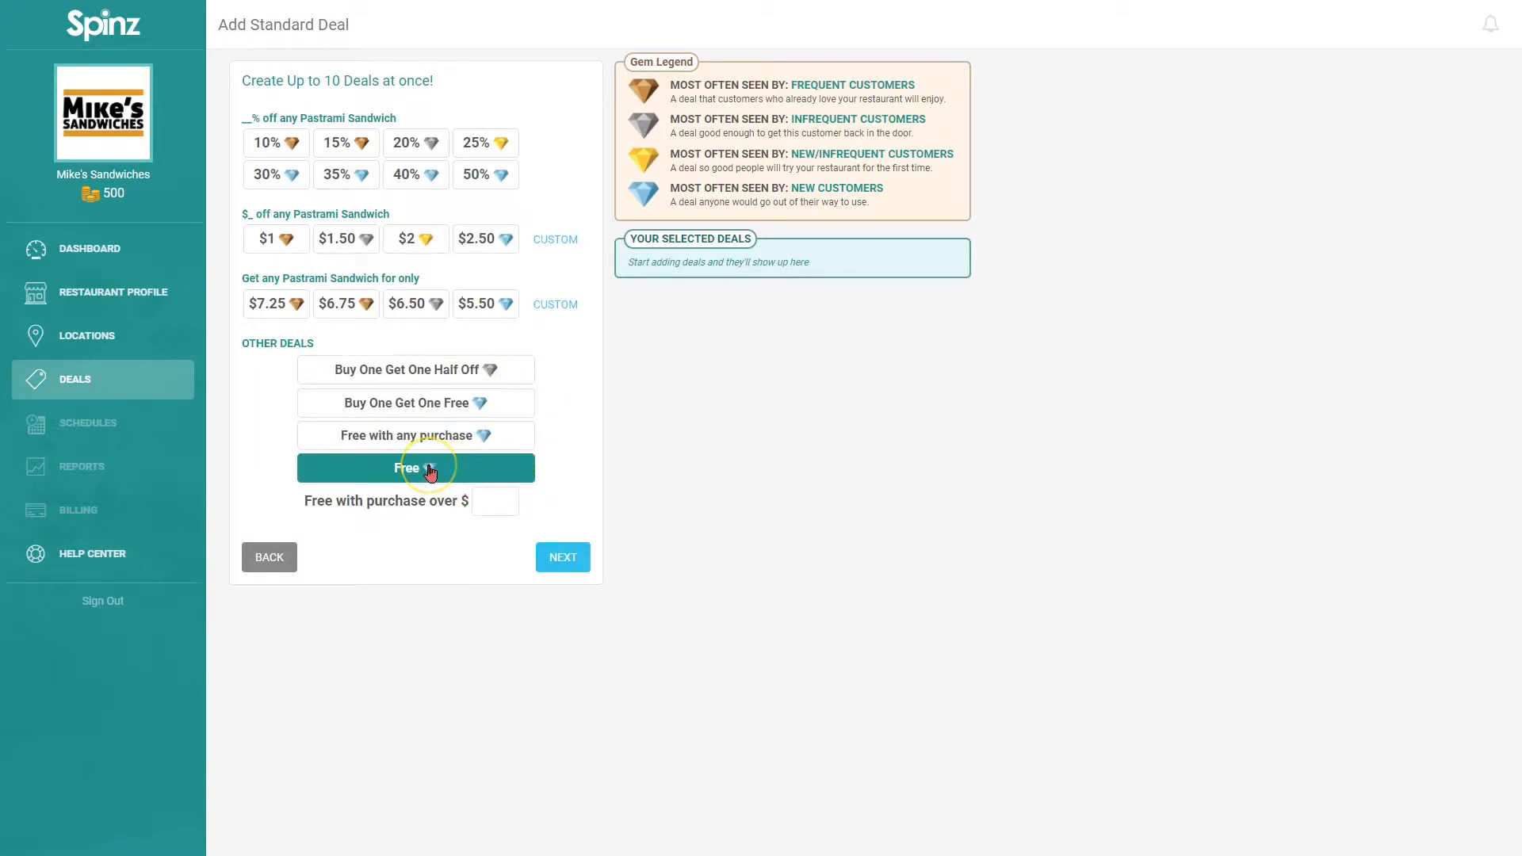
left_click(489, 503)
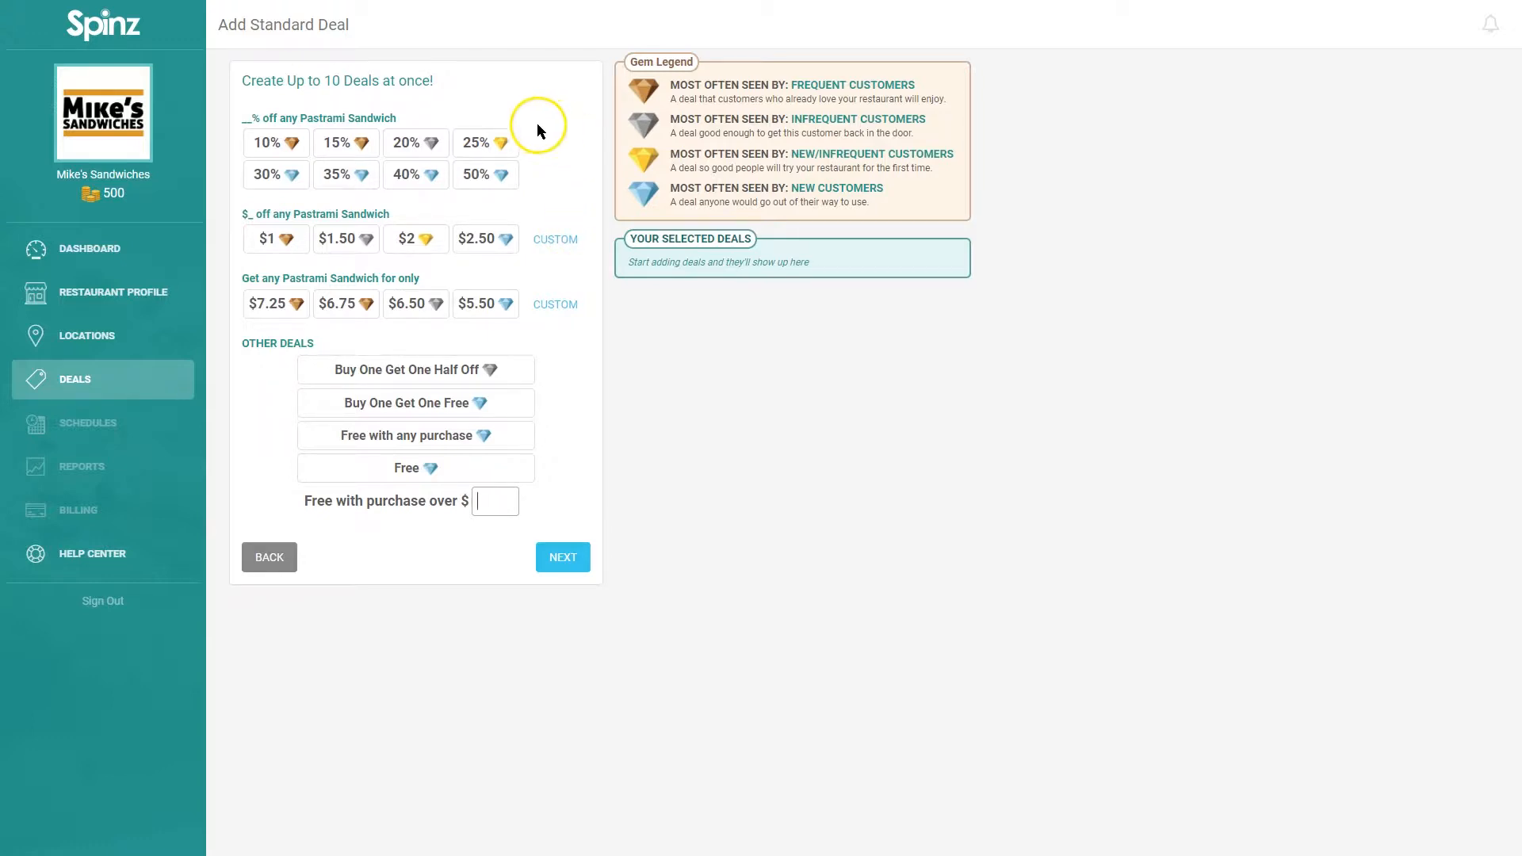
left_click(317, 142)
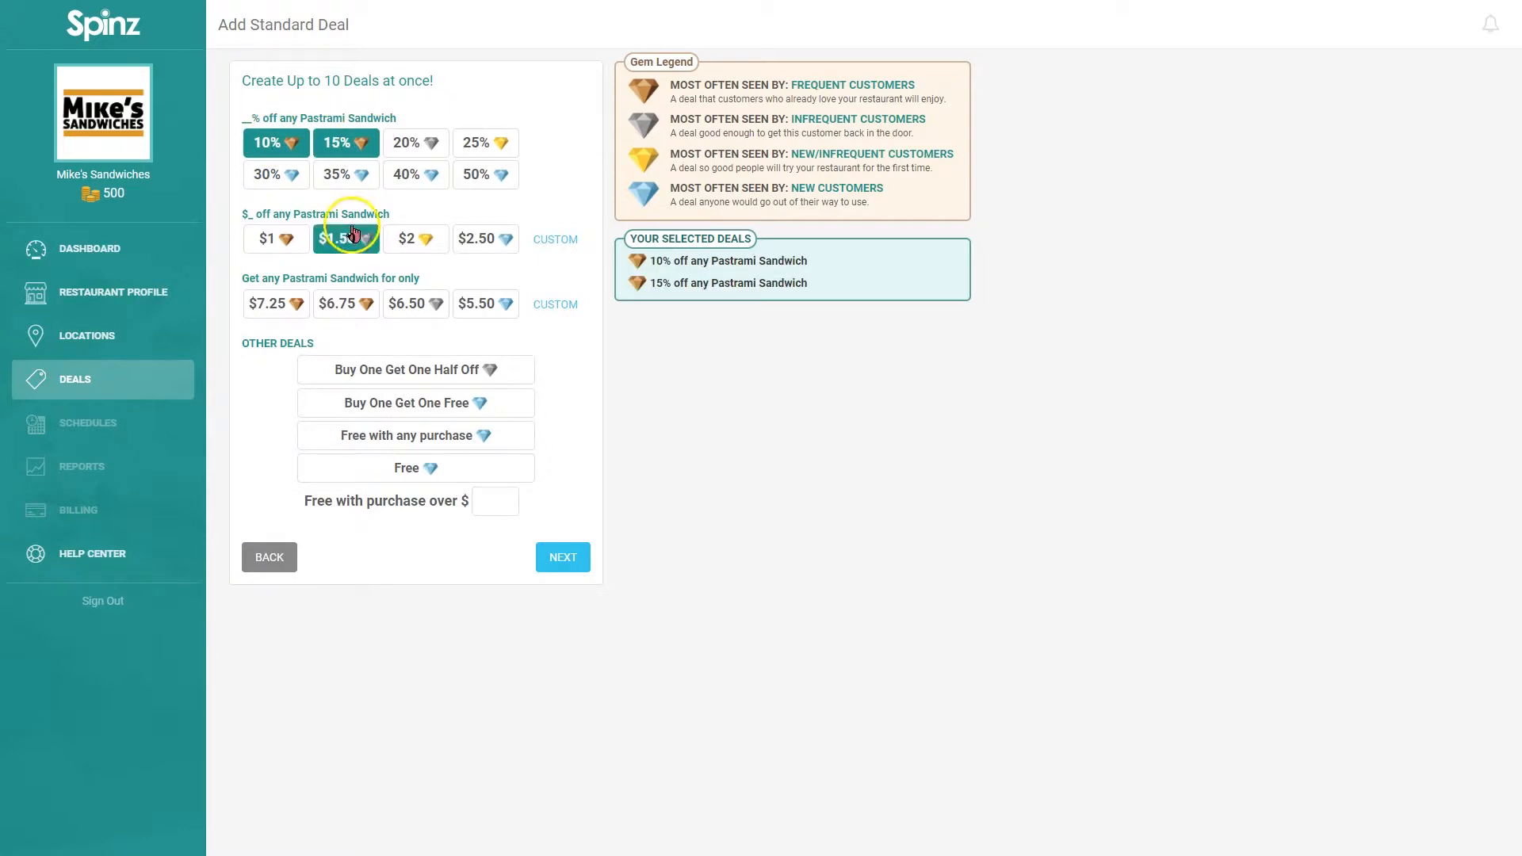
left_click(418, 144)
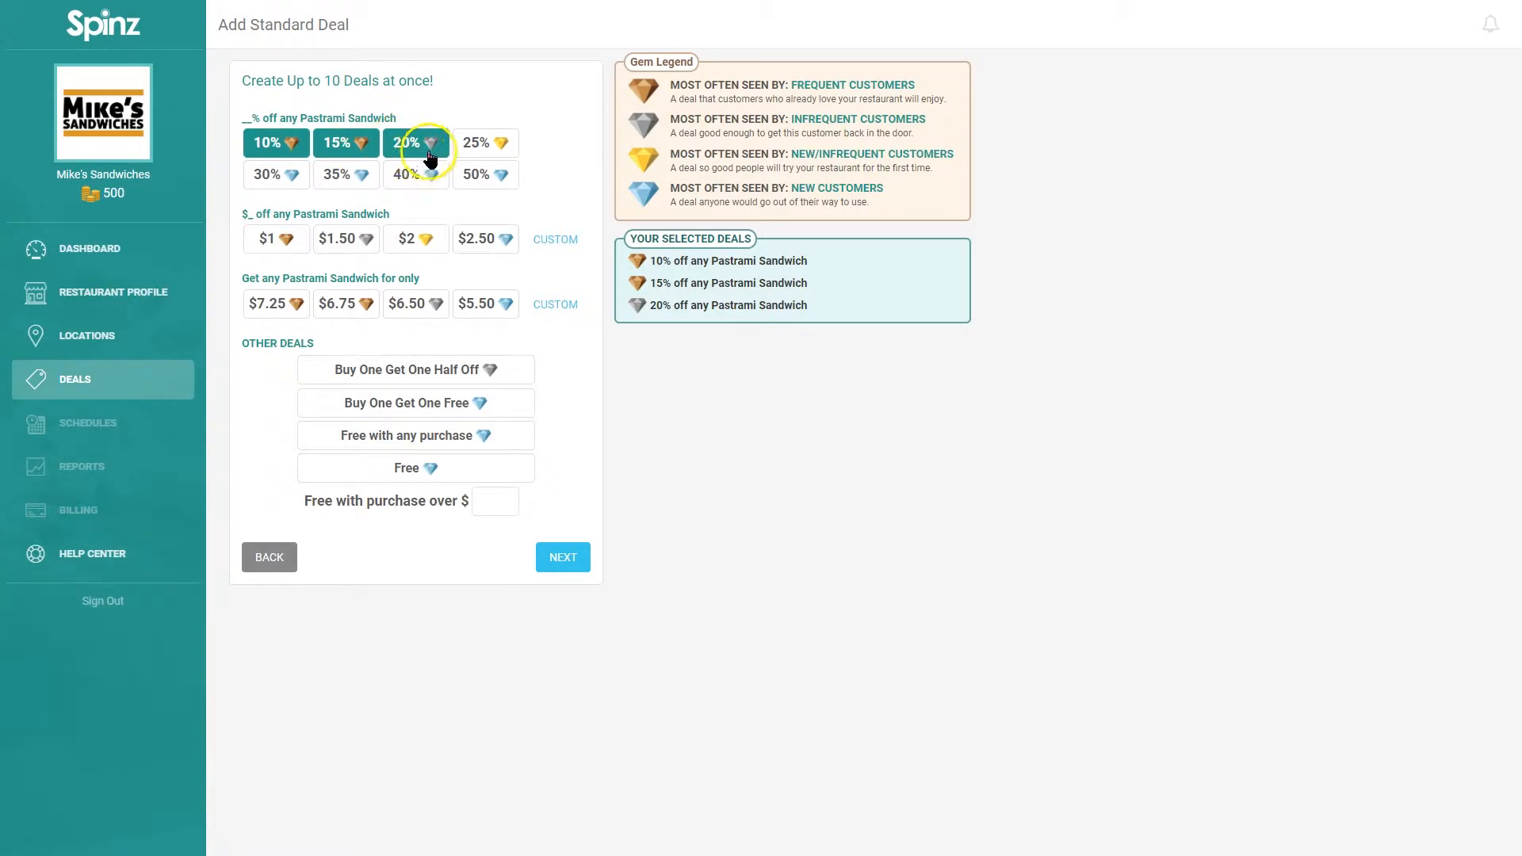
left_click(477, 146)
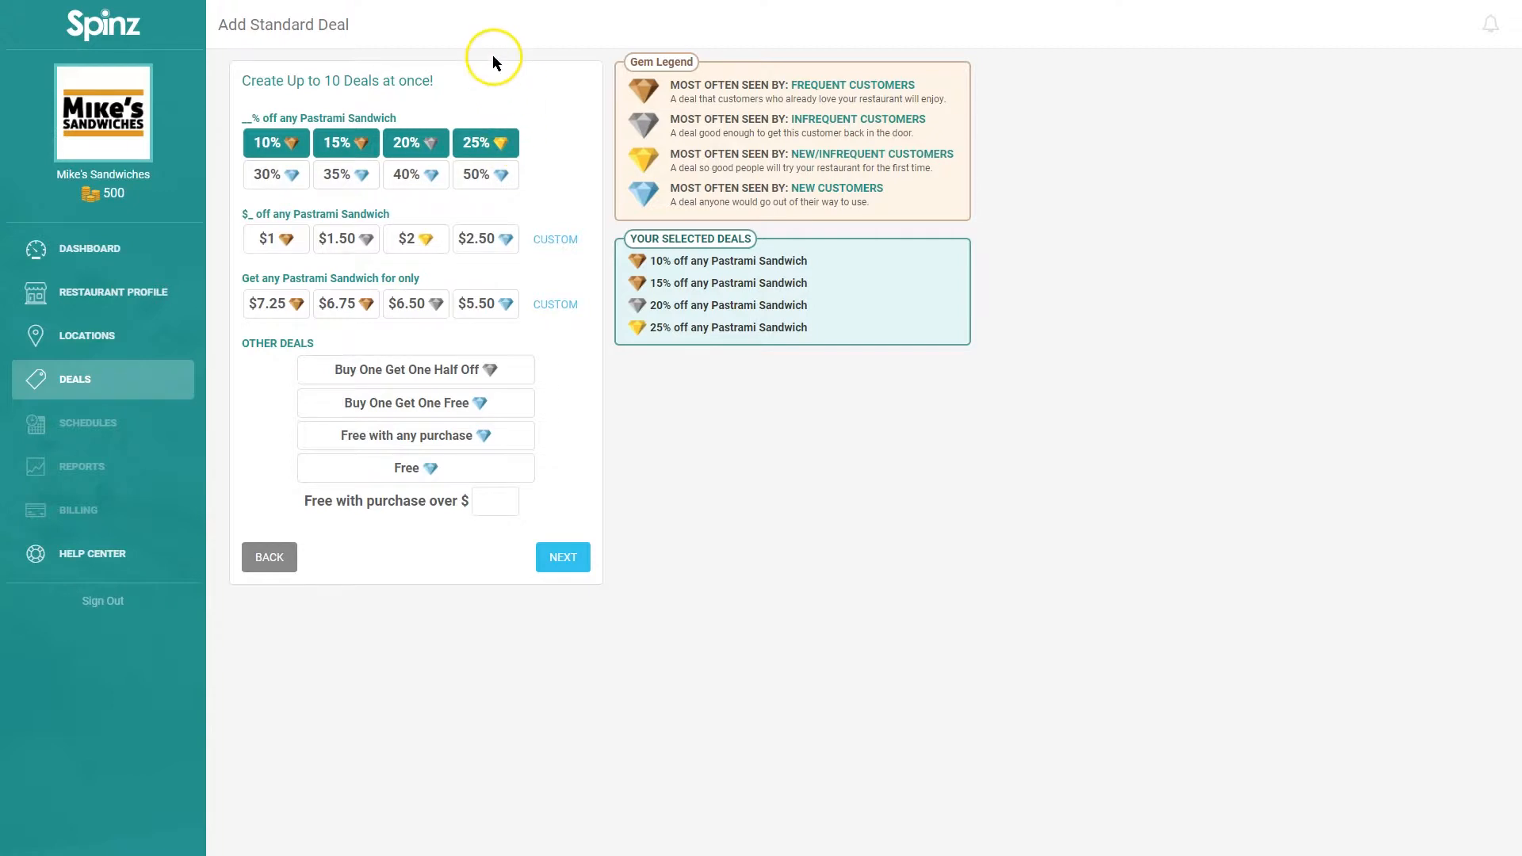
left_click(507, 180)
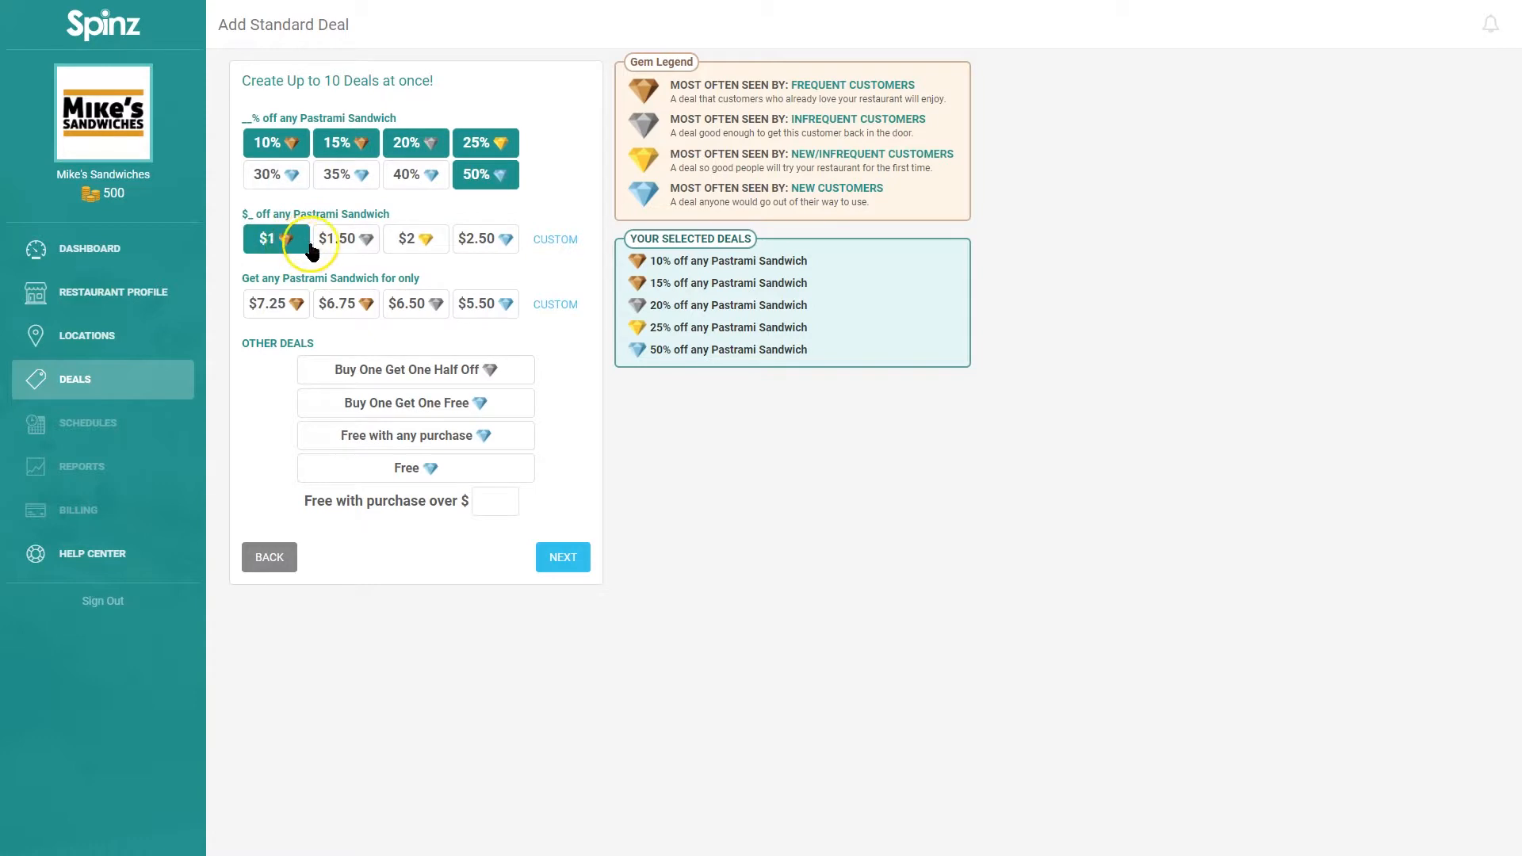
left_click(555, 239)
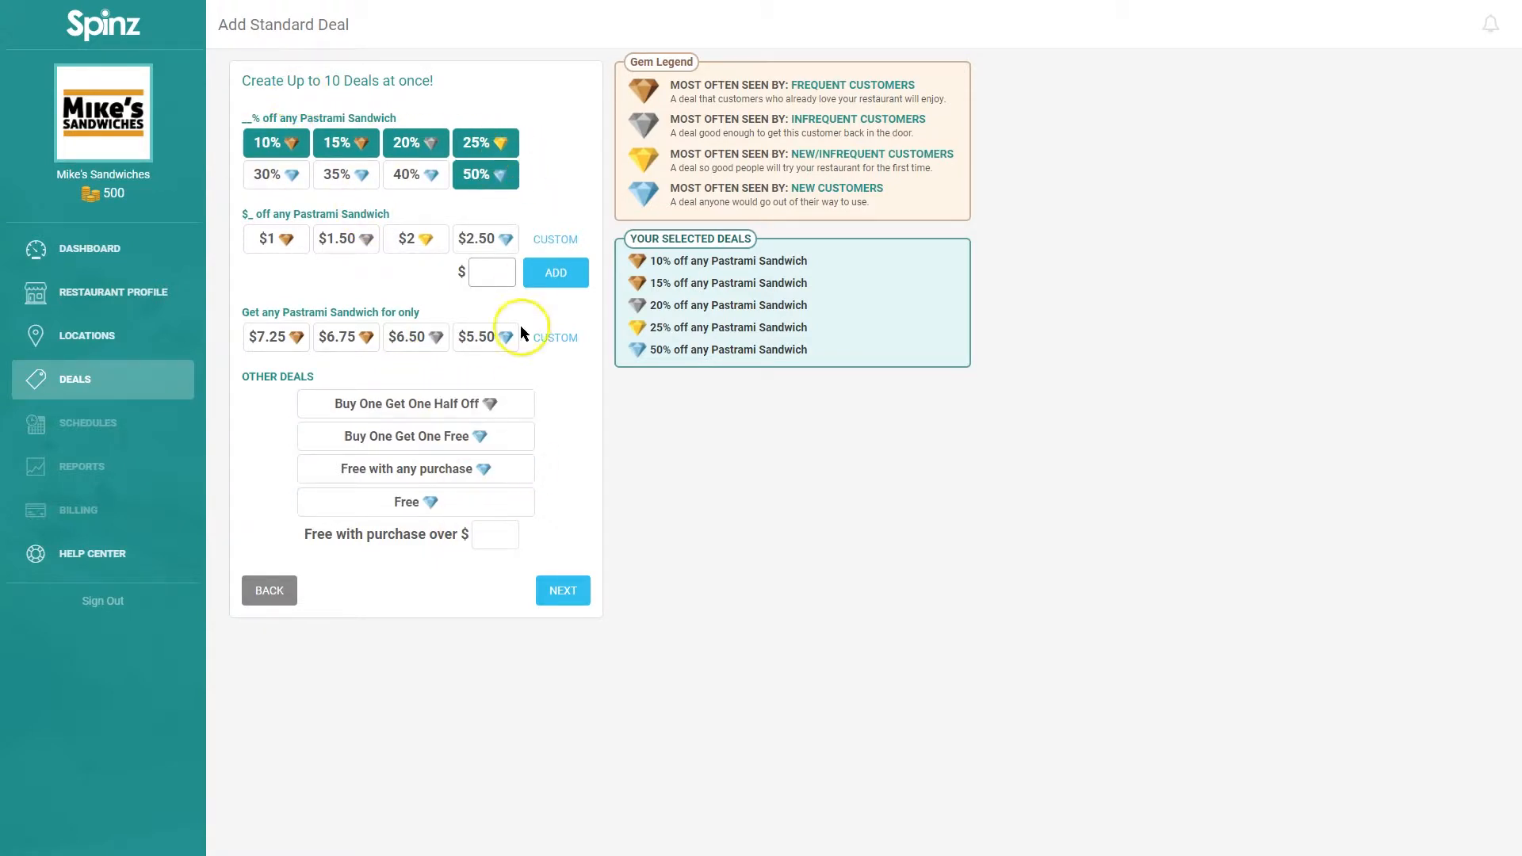
left_click(588, 602)
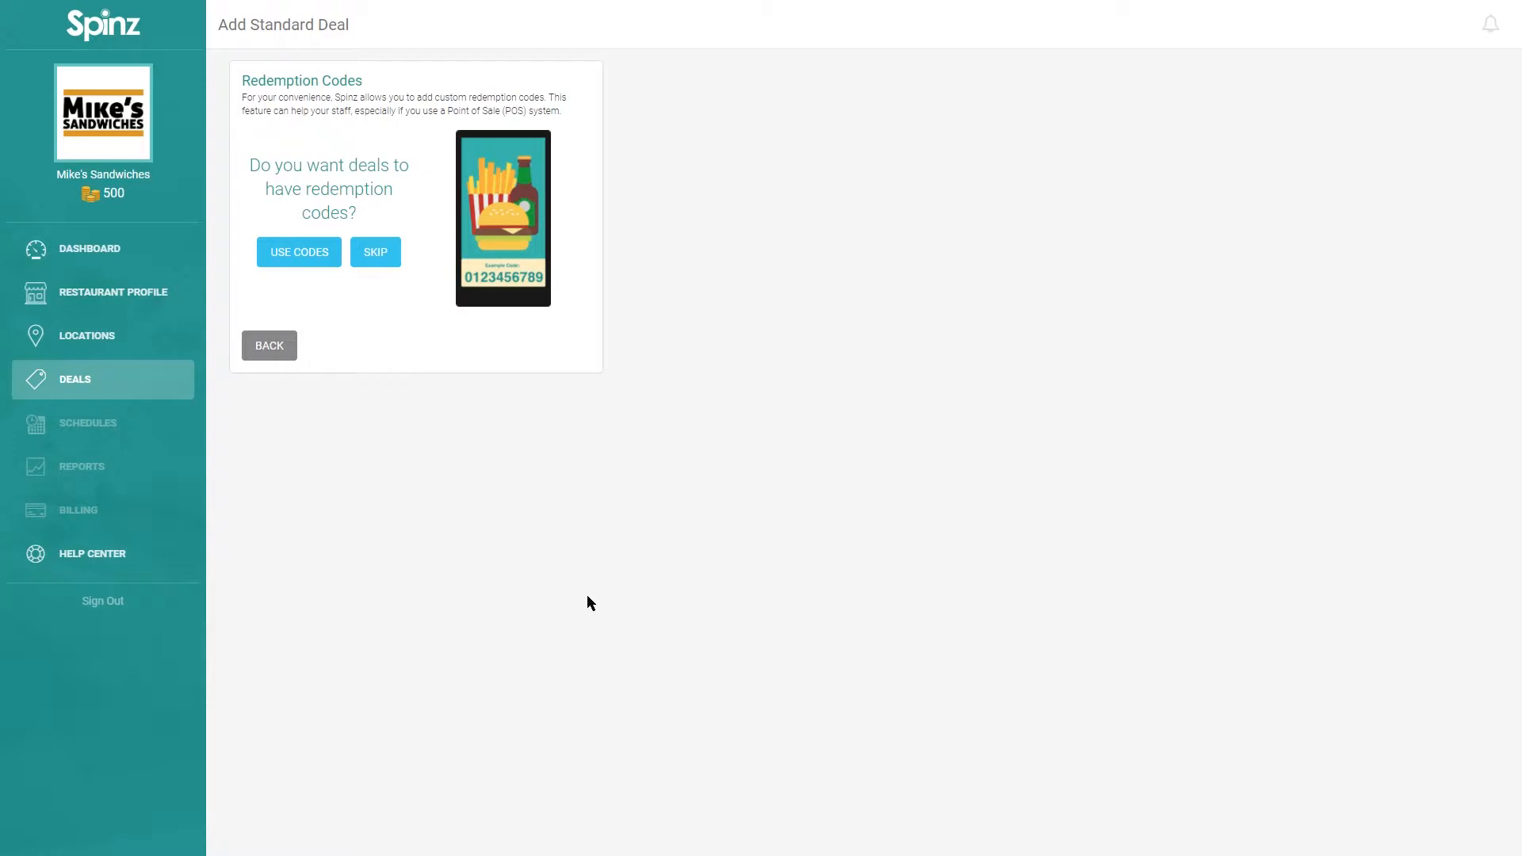
left_click(328, 265)
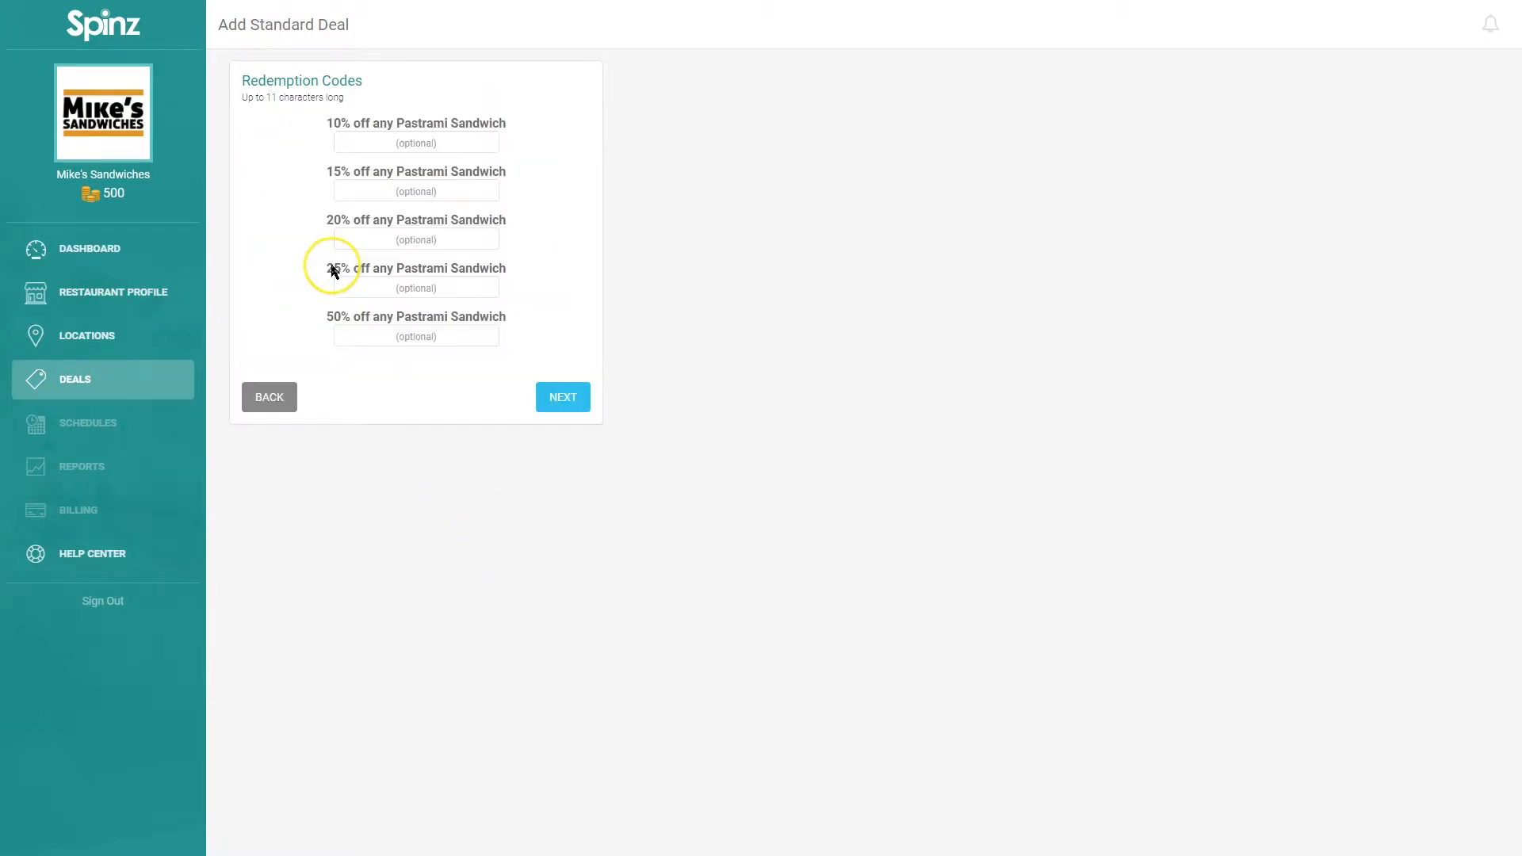
left_click(381, 142)
left_click(420, 336)
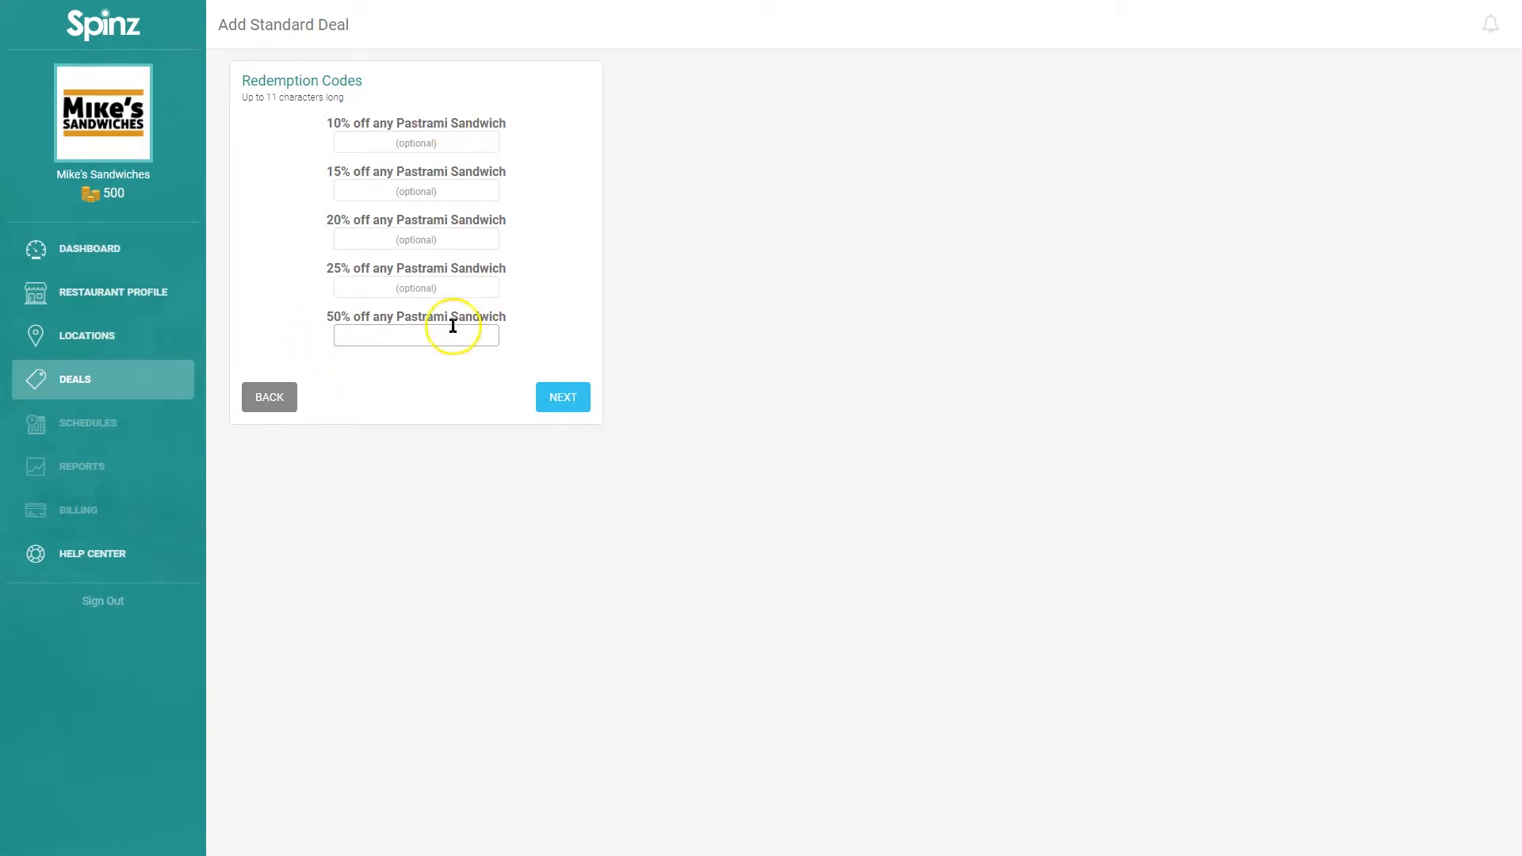
left_click(284, 396)
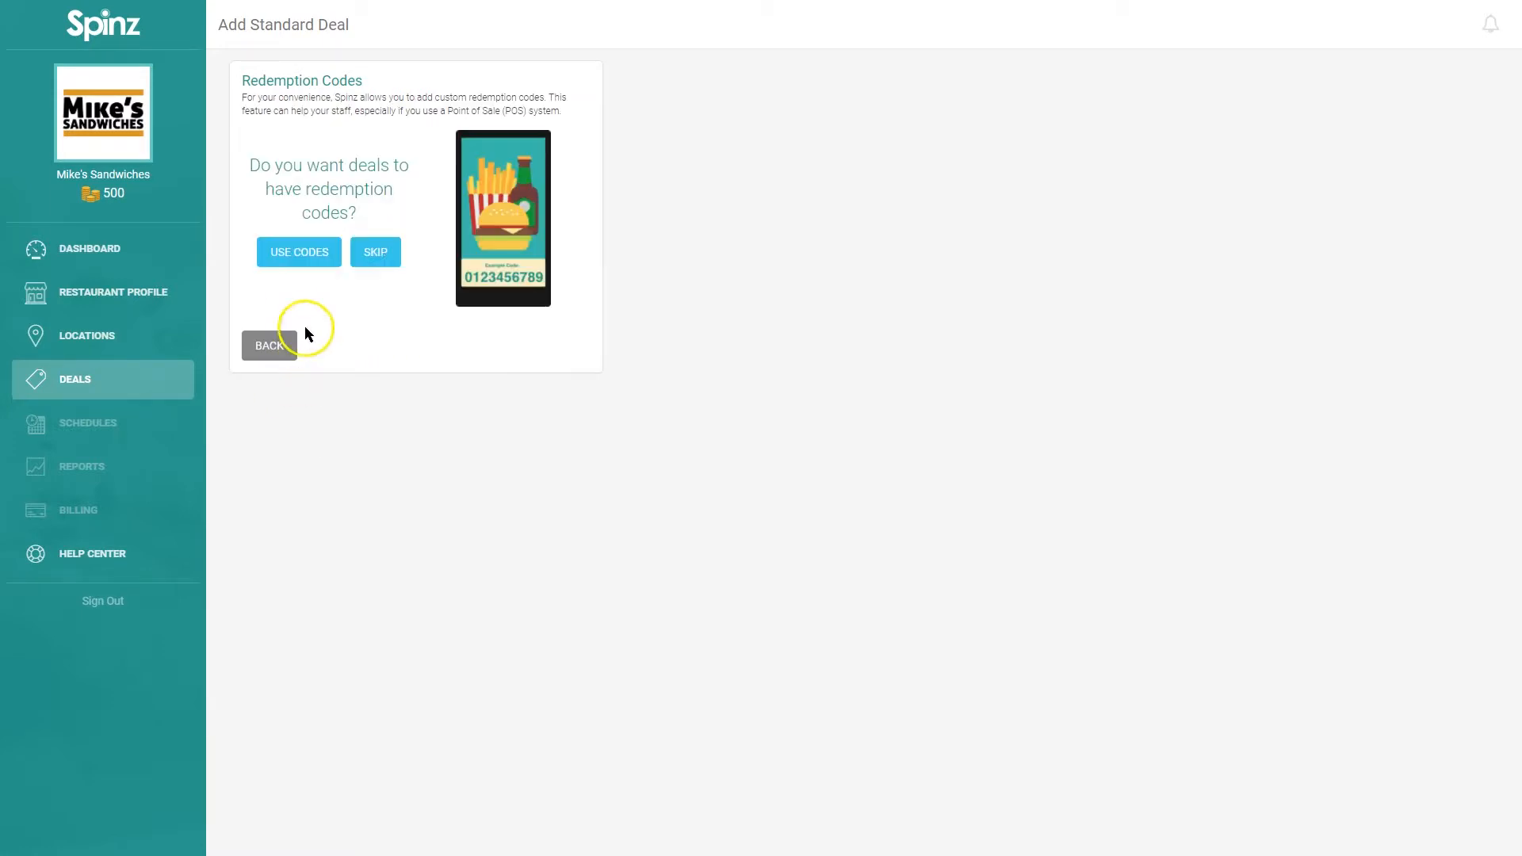
- Skip redemption codes for the deals and choose to use the restaurant's own images
left_click(397, 260)
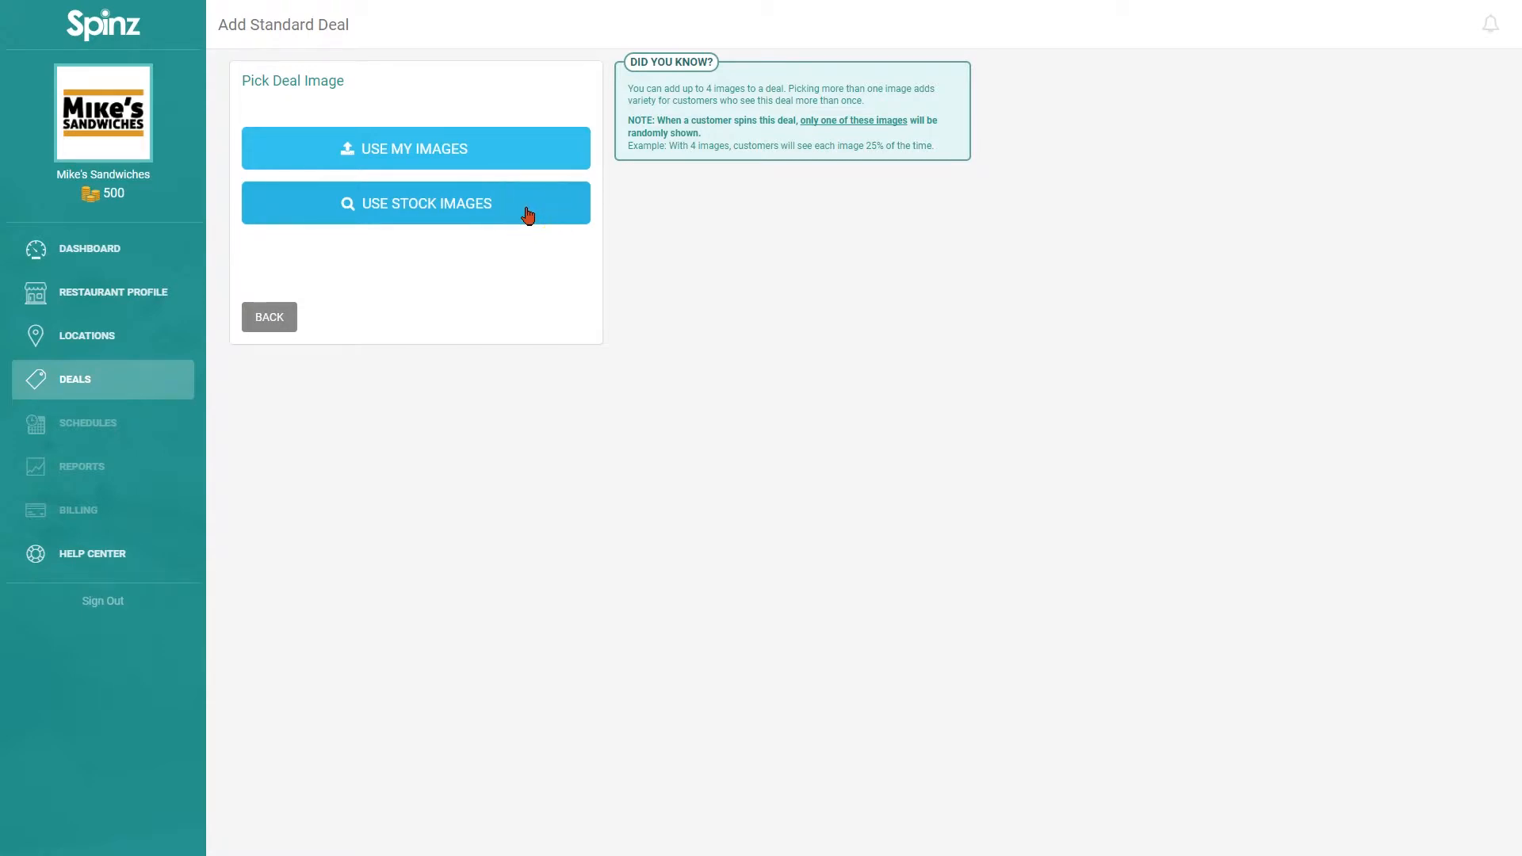
left_click(507, 161)
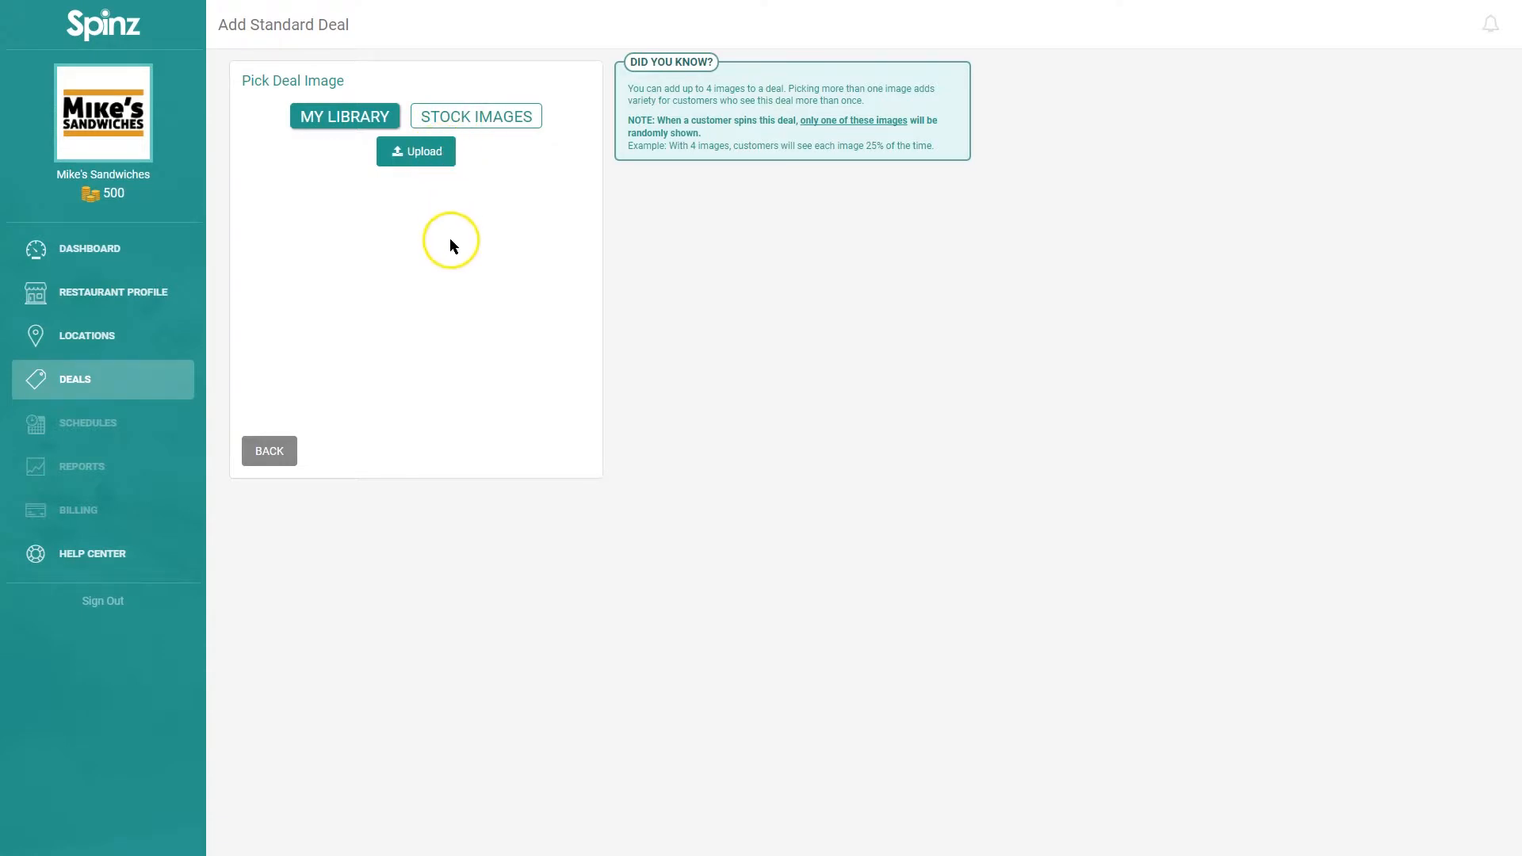
left_click(535, 119)
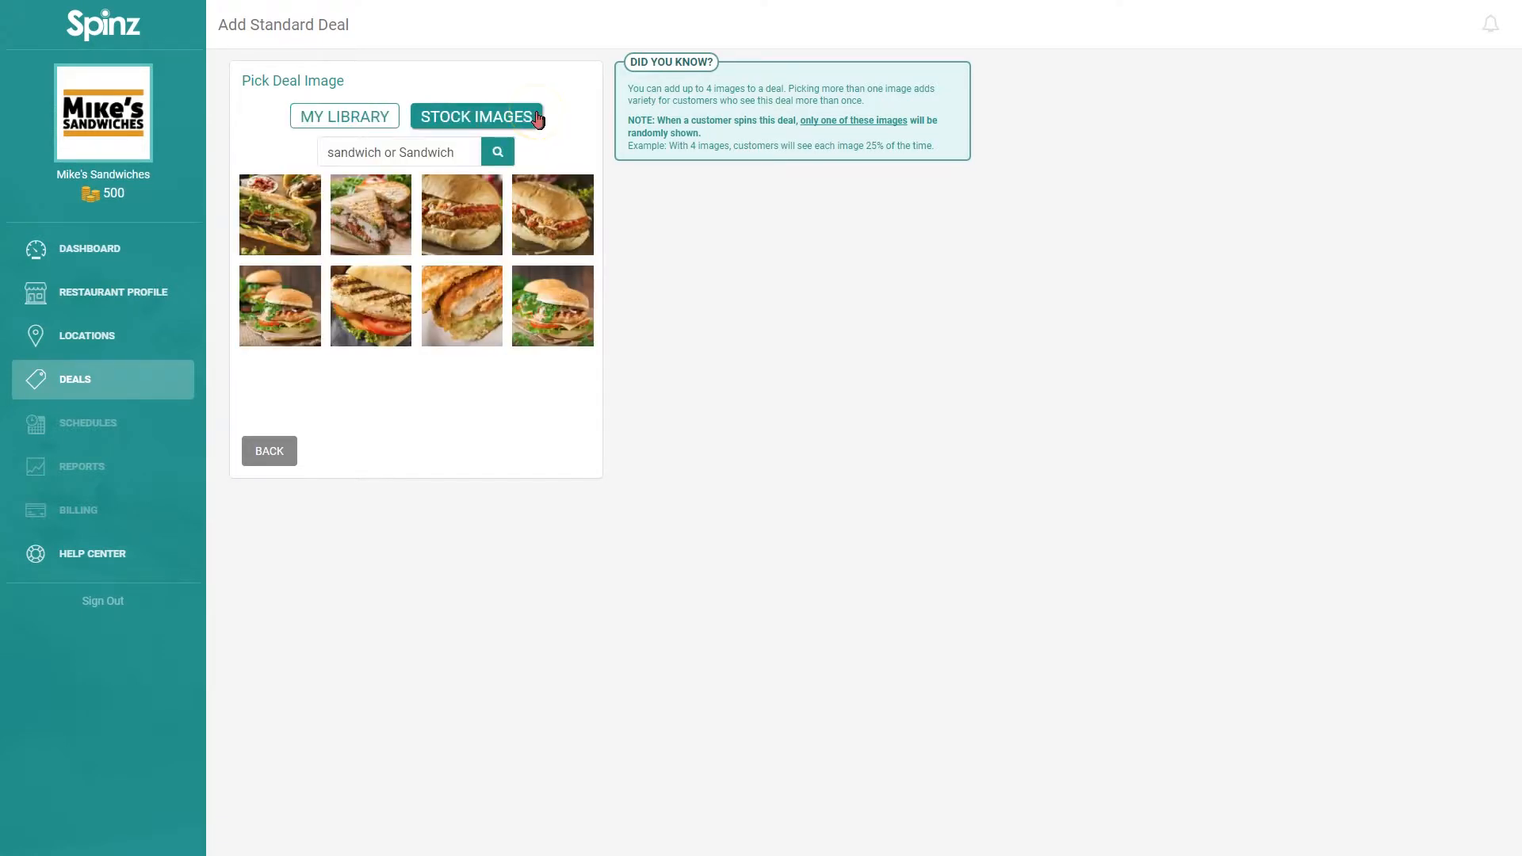
left_click_drag(467, 152, 135, 153)
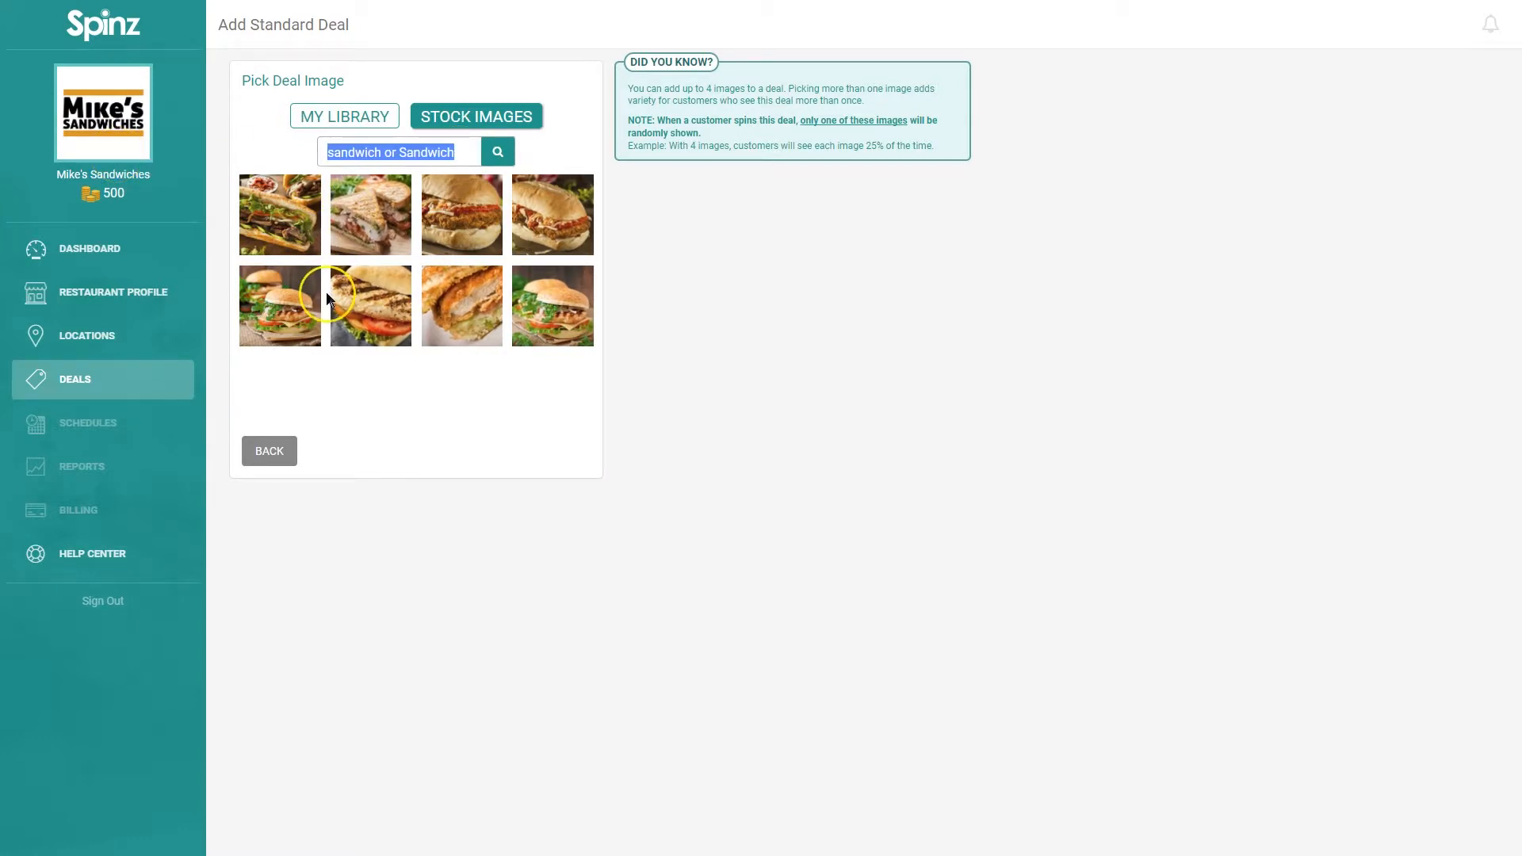
left_click(313, 122)
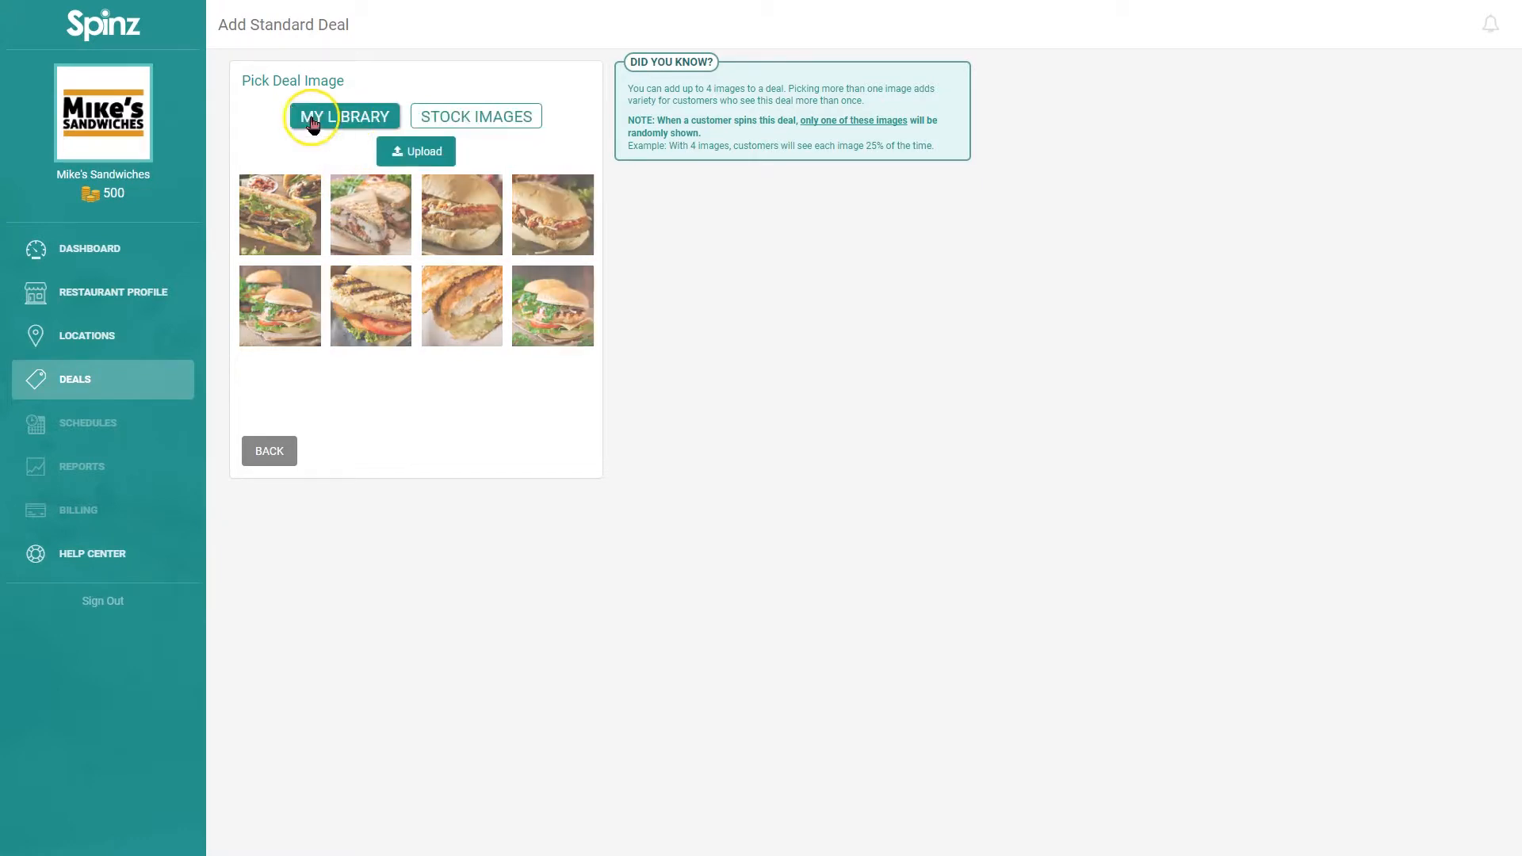
- Upload the Pastrami picture from the Mike's Sandwiches folder to the image library
left_click(446, 163)
left_click(226, 466)
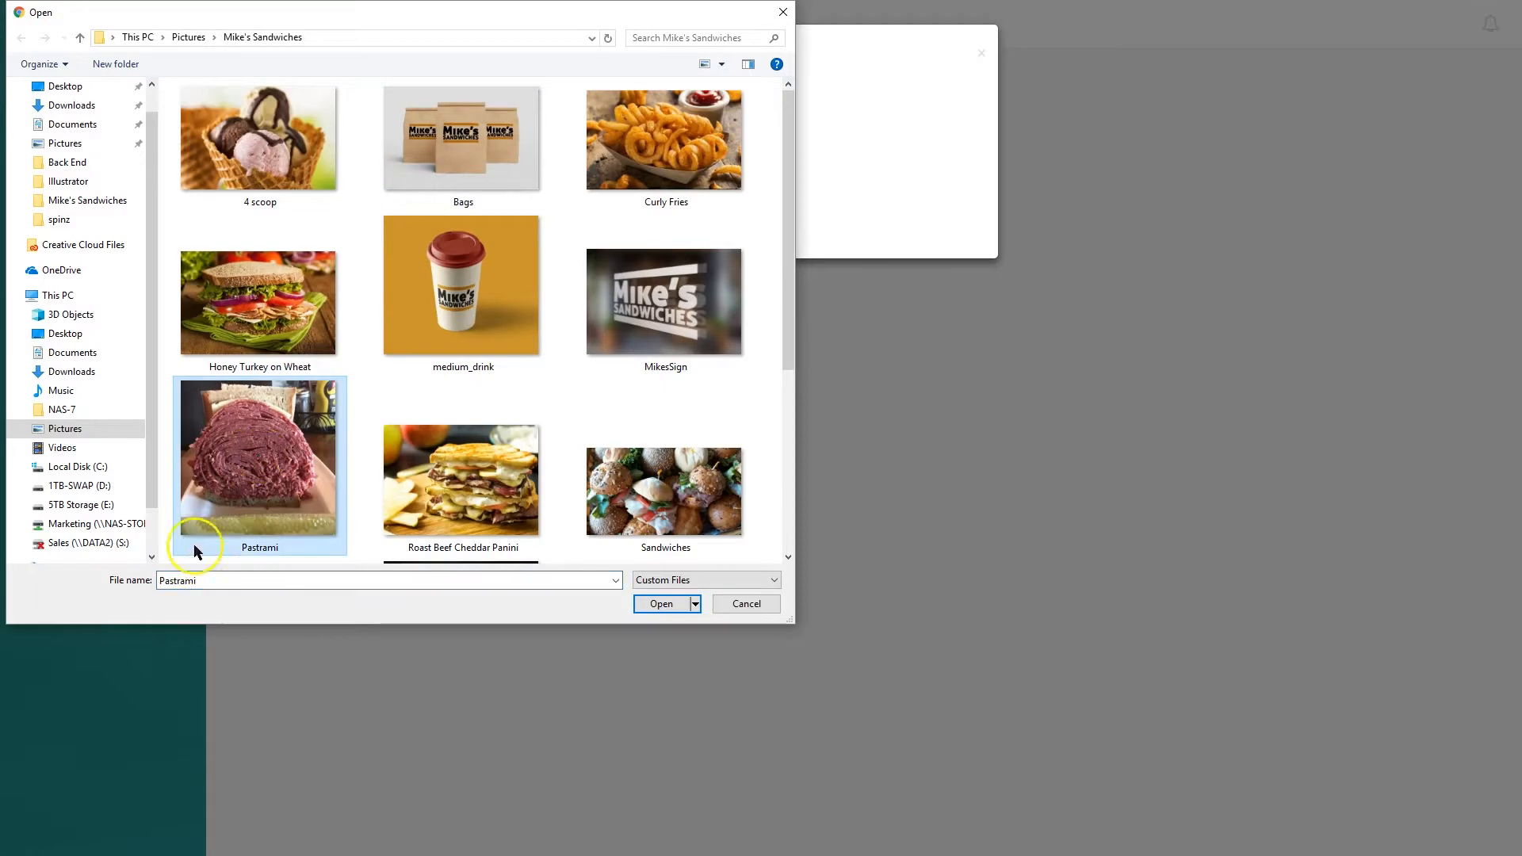
left_click(660, 604)
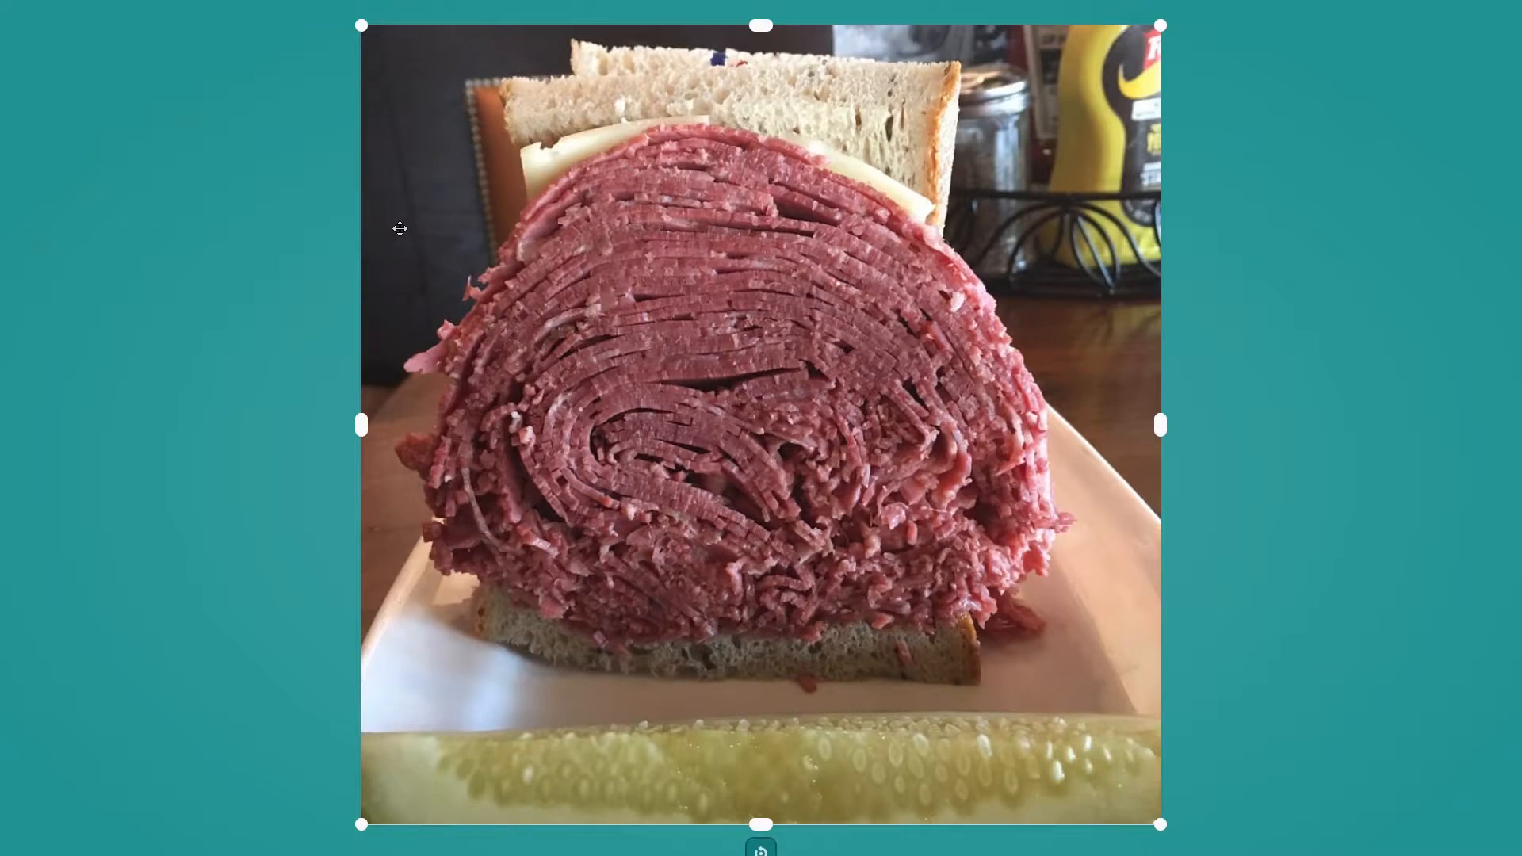
- Crop the uploaded pastrami photo around the sandwich, finish the upload and continue with it as the deal image
left_click_drag(349, 32, 229, 24)
left_click_drag(1160, 824, 1203, 650)
left_click_drag(1161, 827, 1109, 735)
left_click_drag(966, 425, 964, 429)
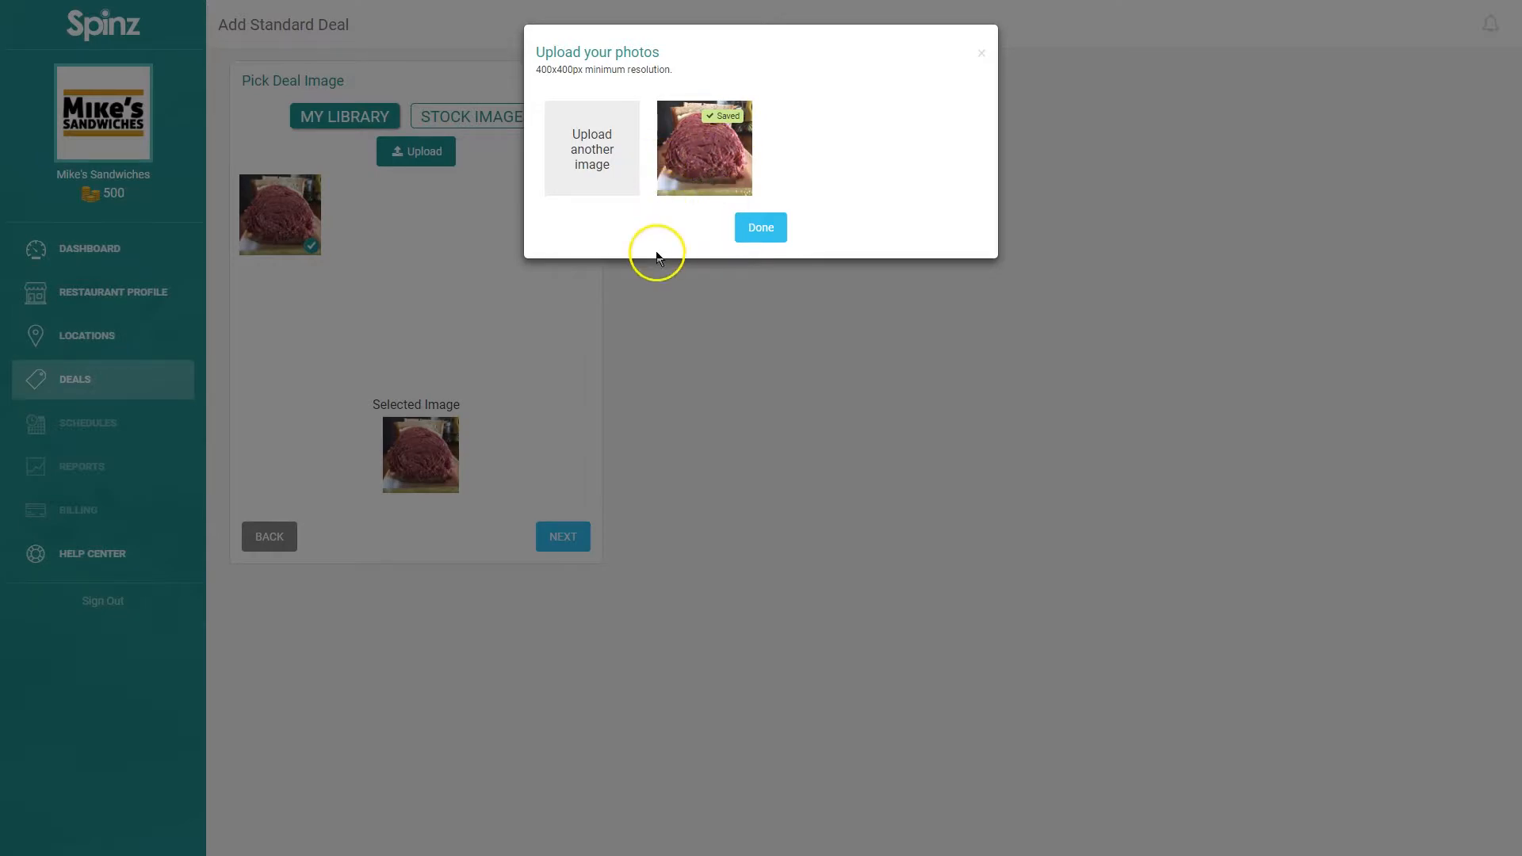
left_click(762, 232)
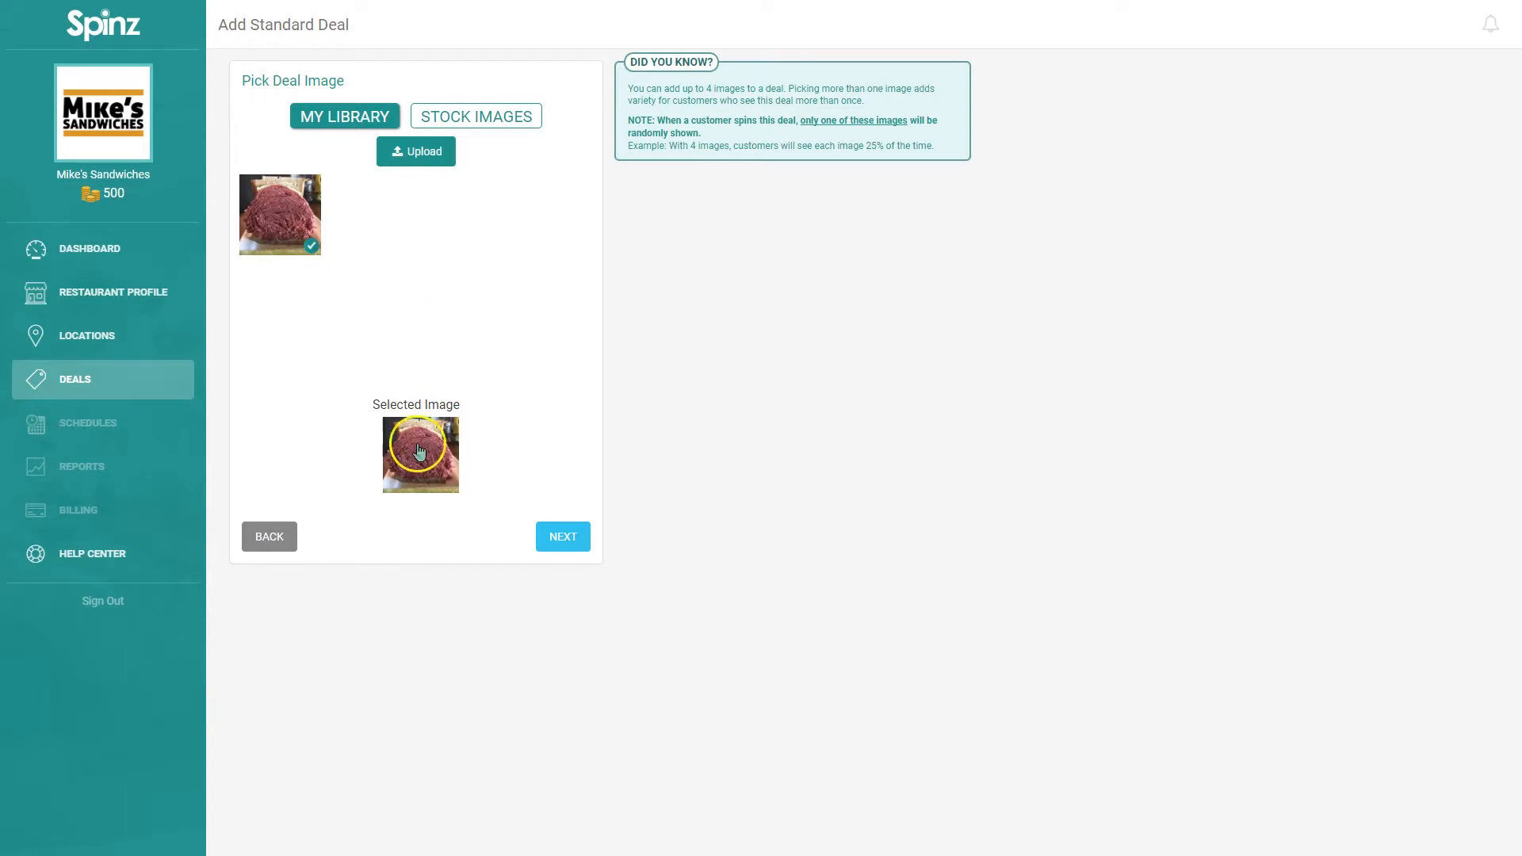
left_click(587, 541)
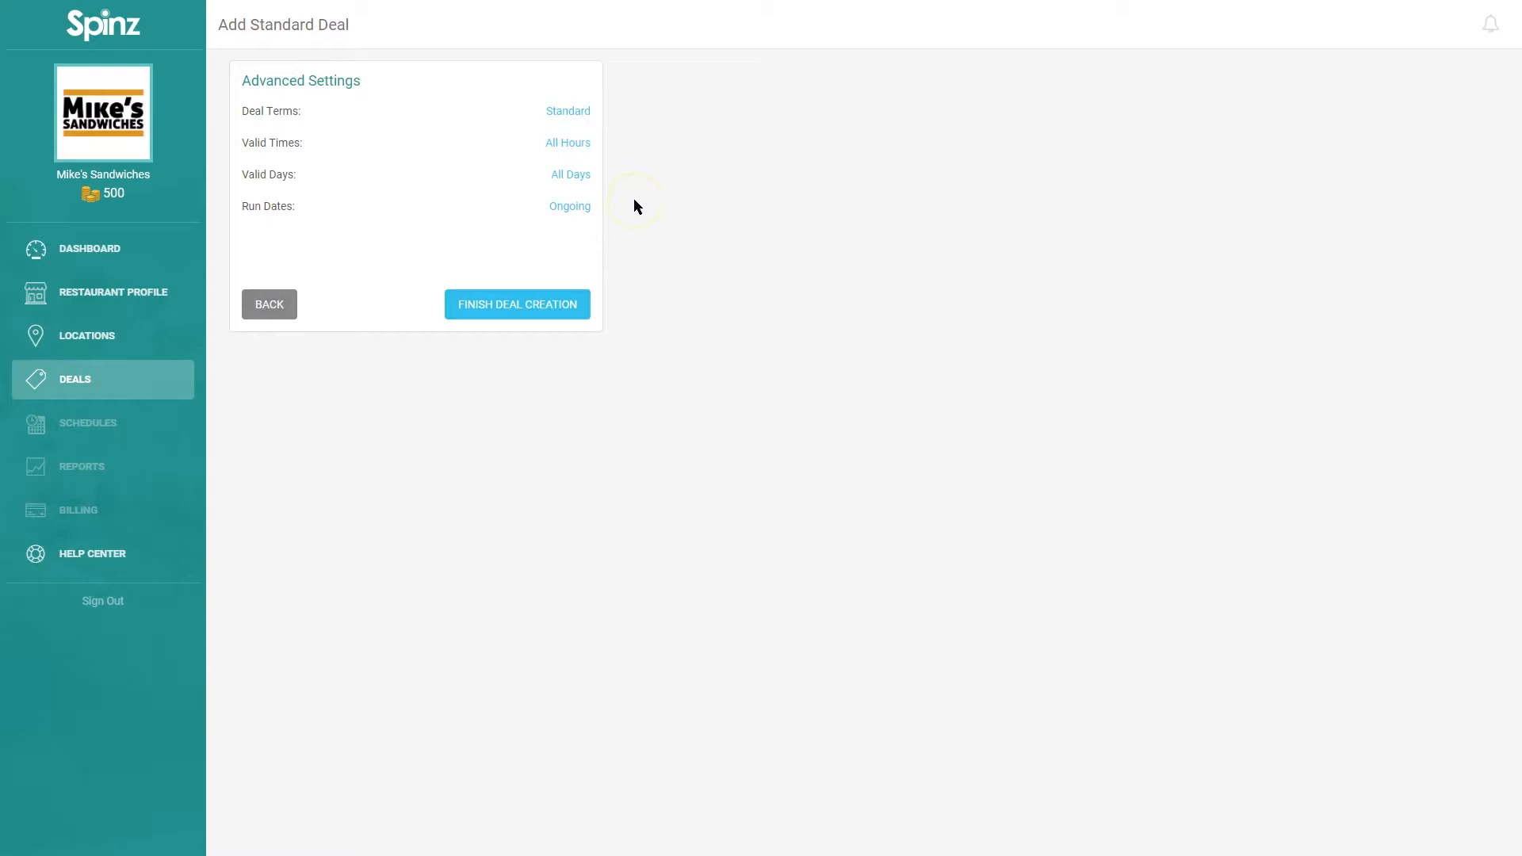
- Review the standard deal terms and the extra restrictions option, then close the deal terms
left_click(577, 113)
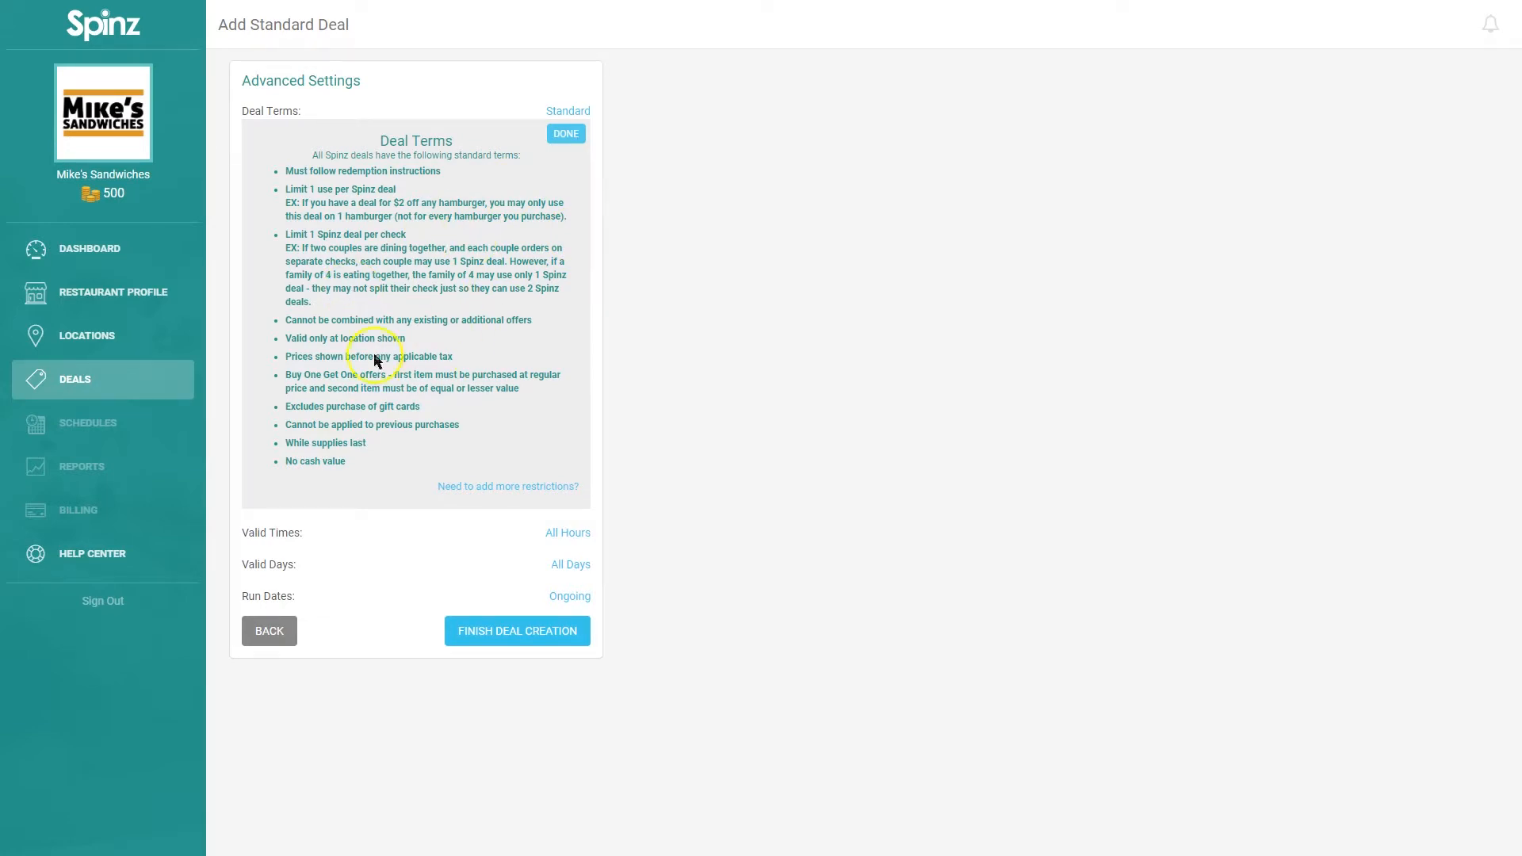
left_click(529, 489)
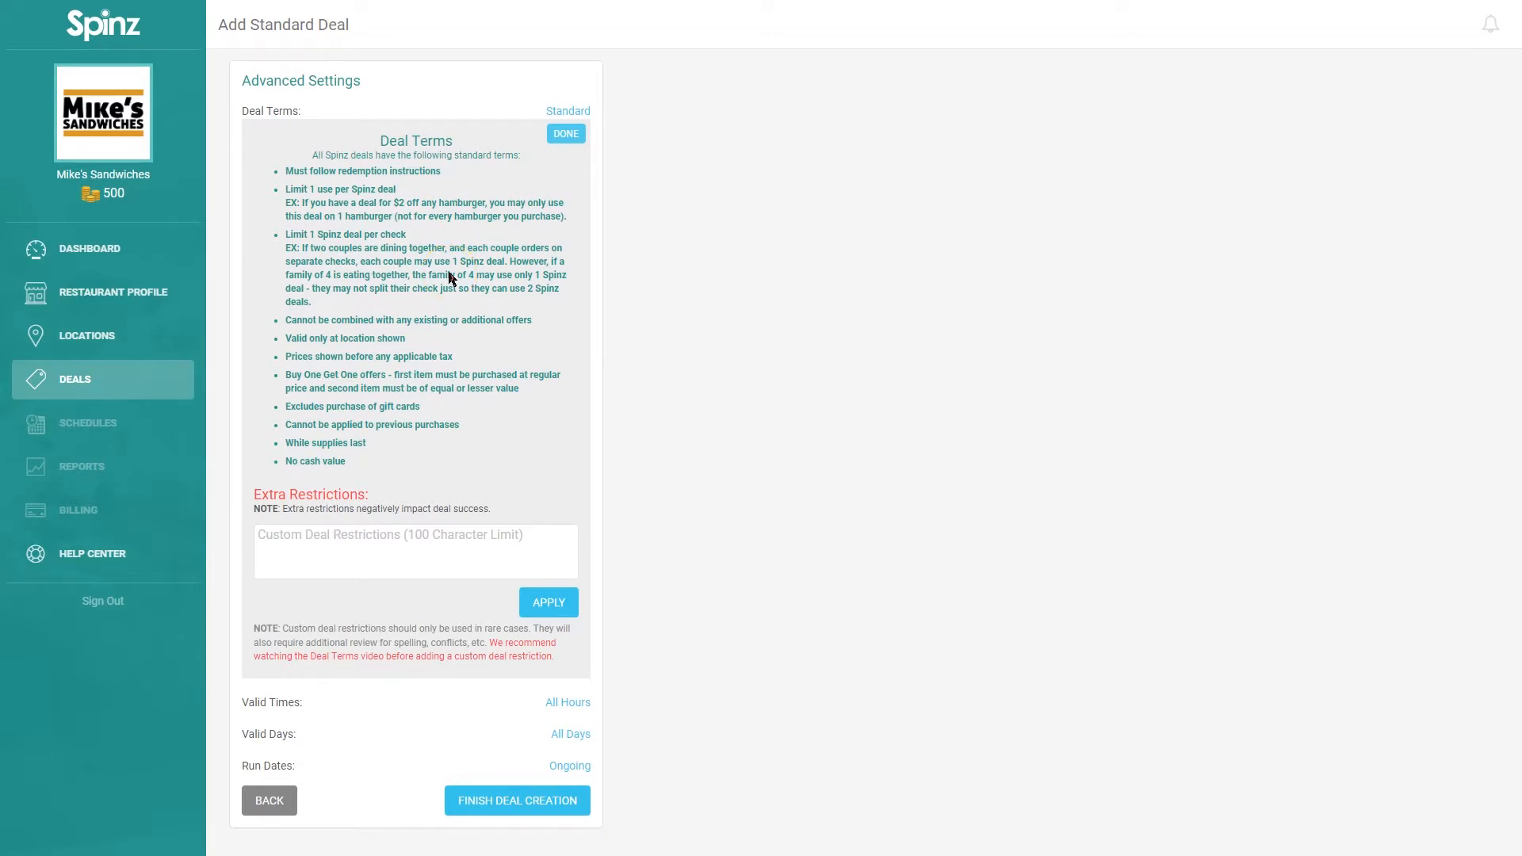
left_click(546, 600)
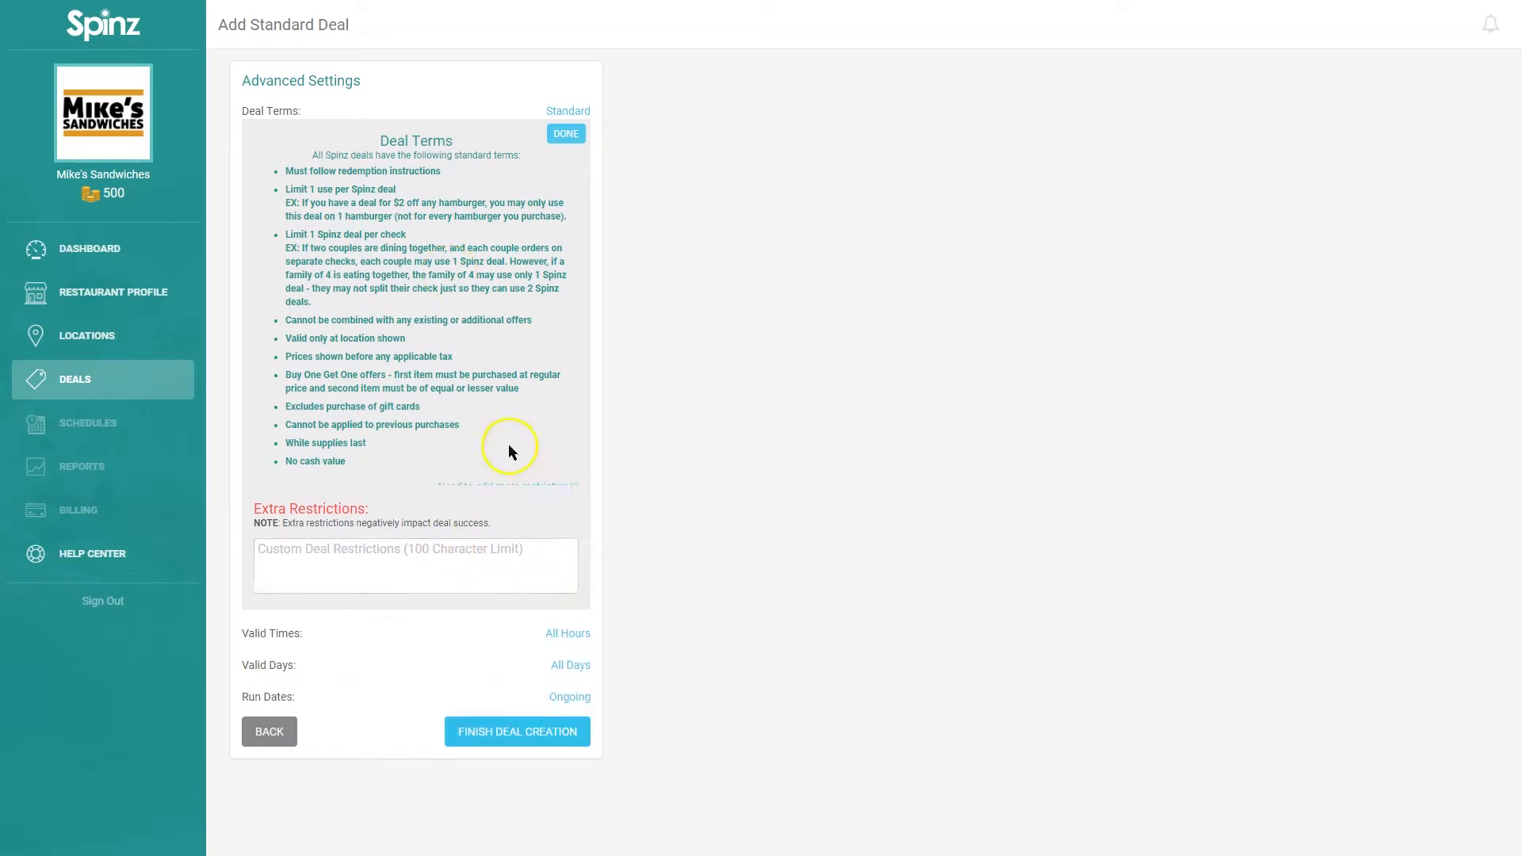
left_click(572, 138)
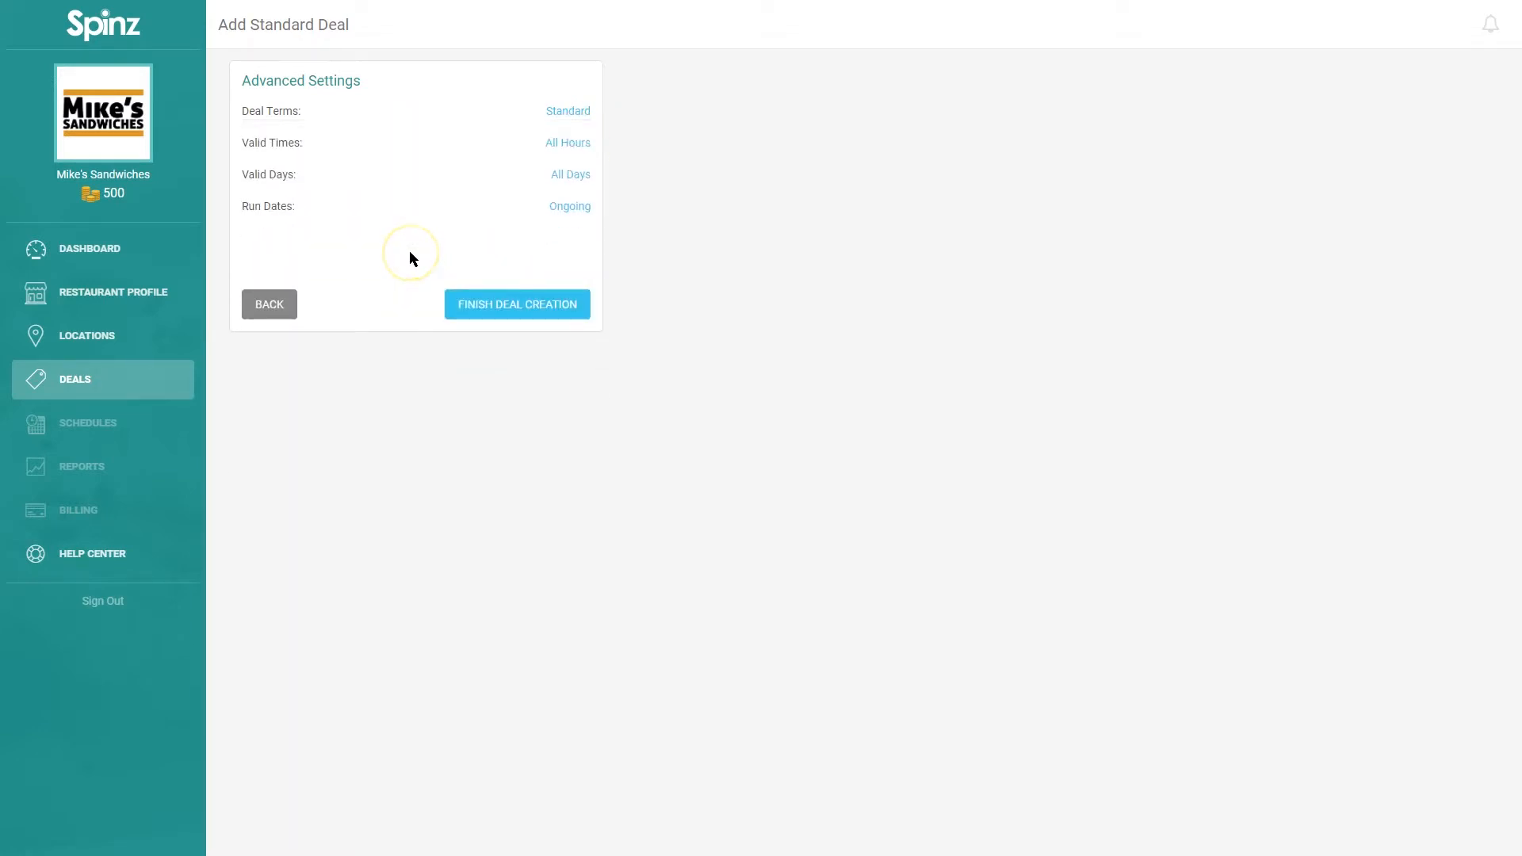
- Try a valid time range from 12:00 PM until close, and restore validity from opening time
left_click(581, 146)
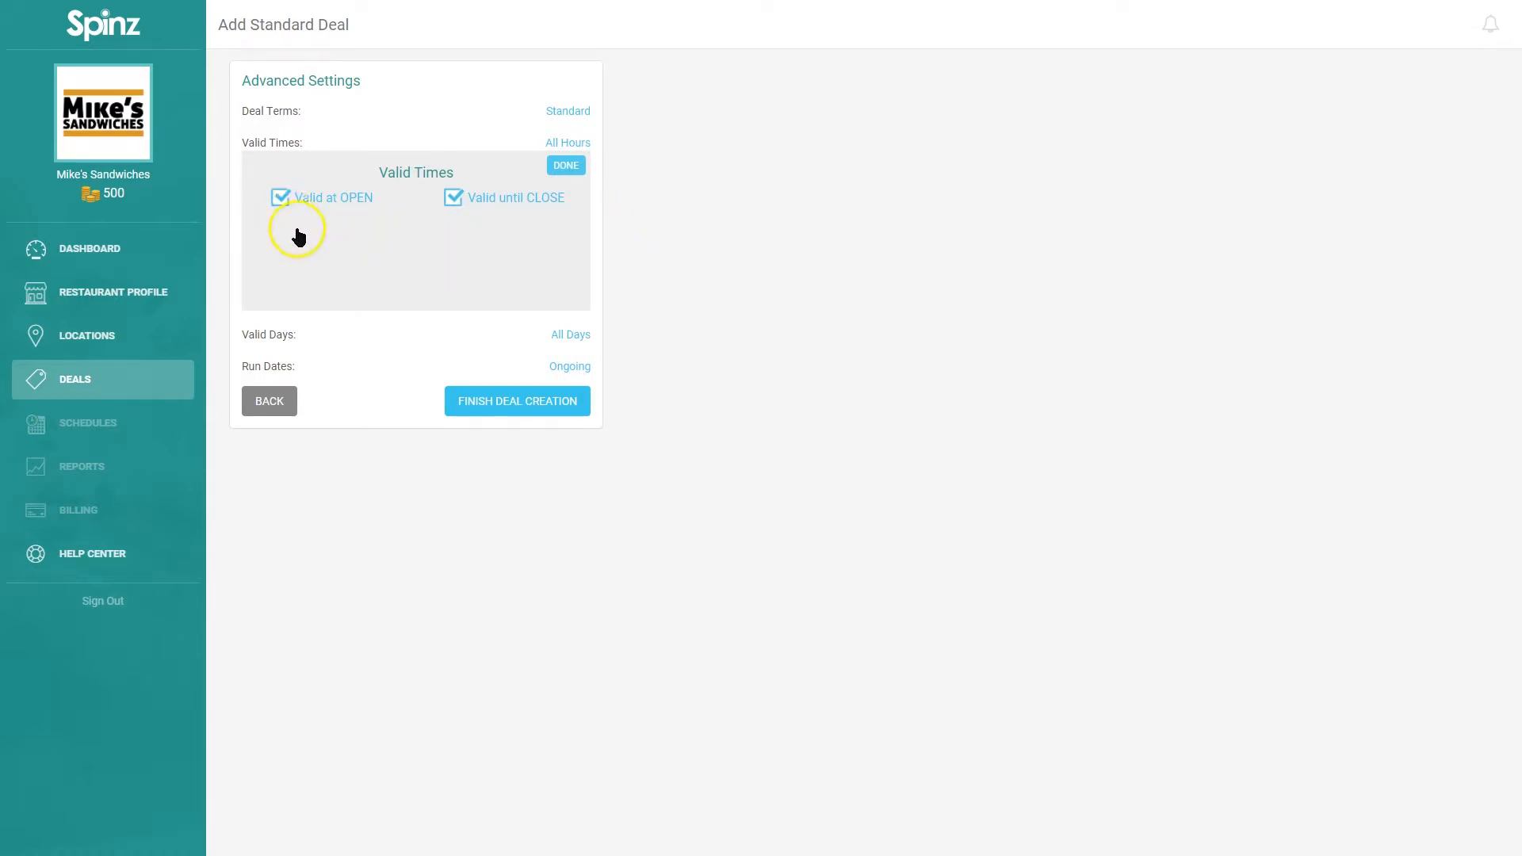
left_click(279, 196)
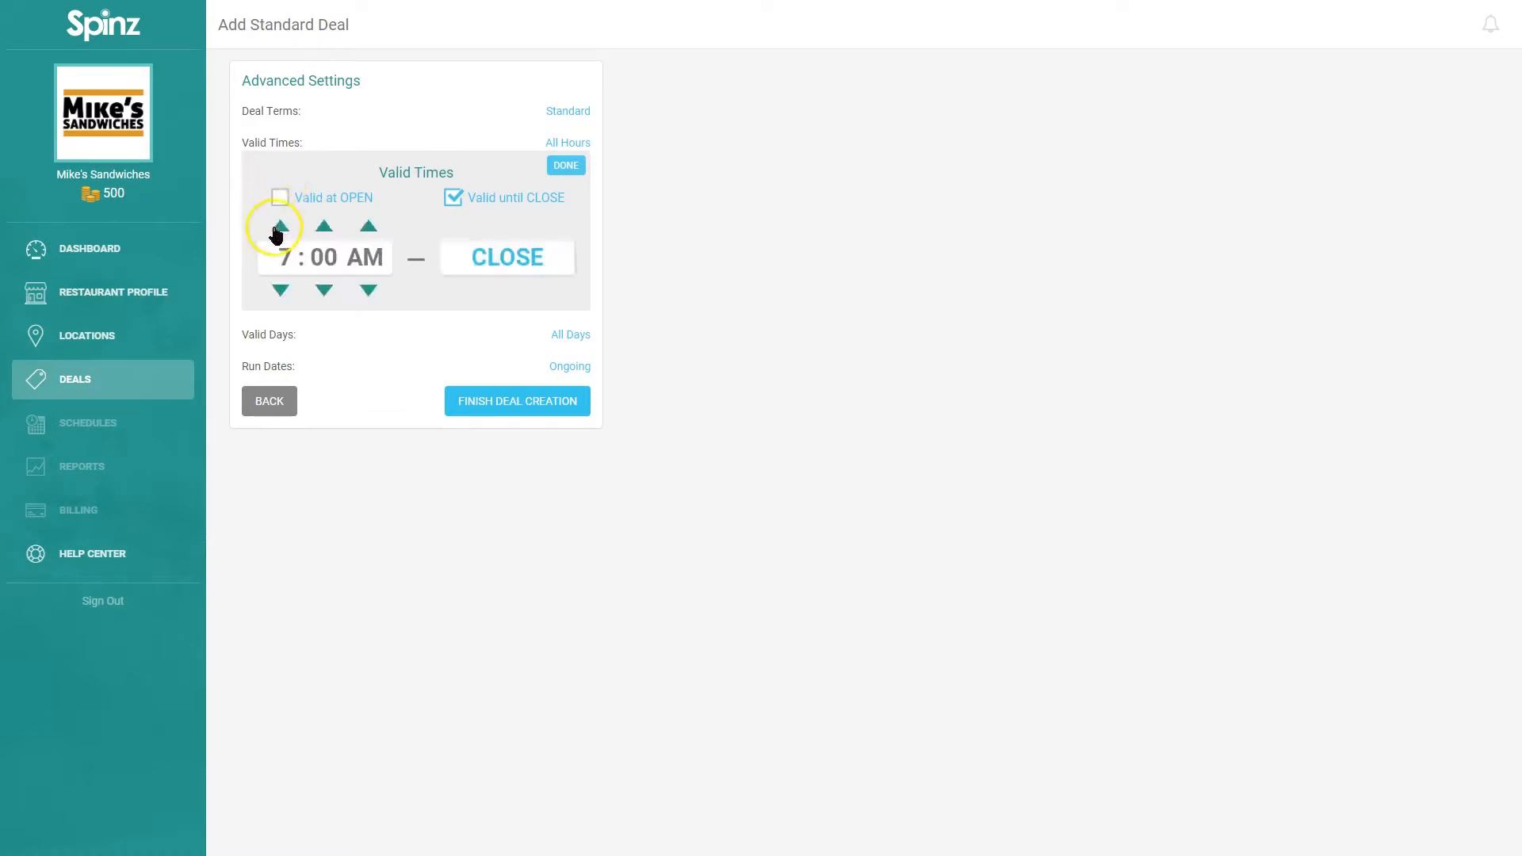
left_click(282, 228)
left_click(282, 229)
left_click(282, 228)
left_click(282, 229)
left_click(282, 229)
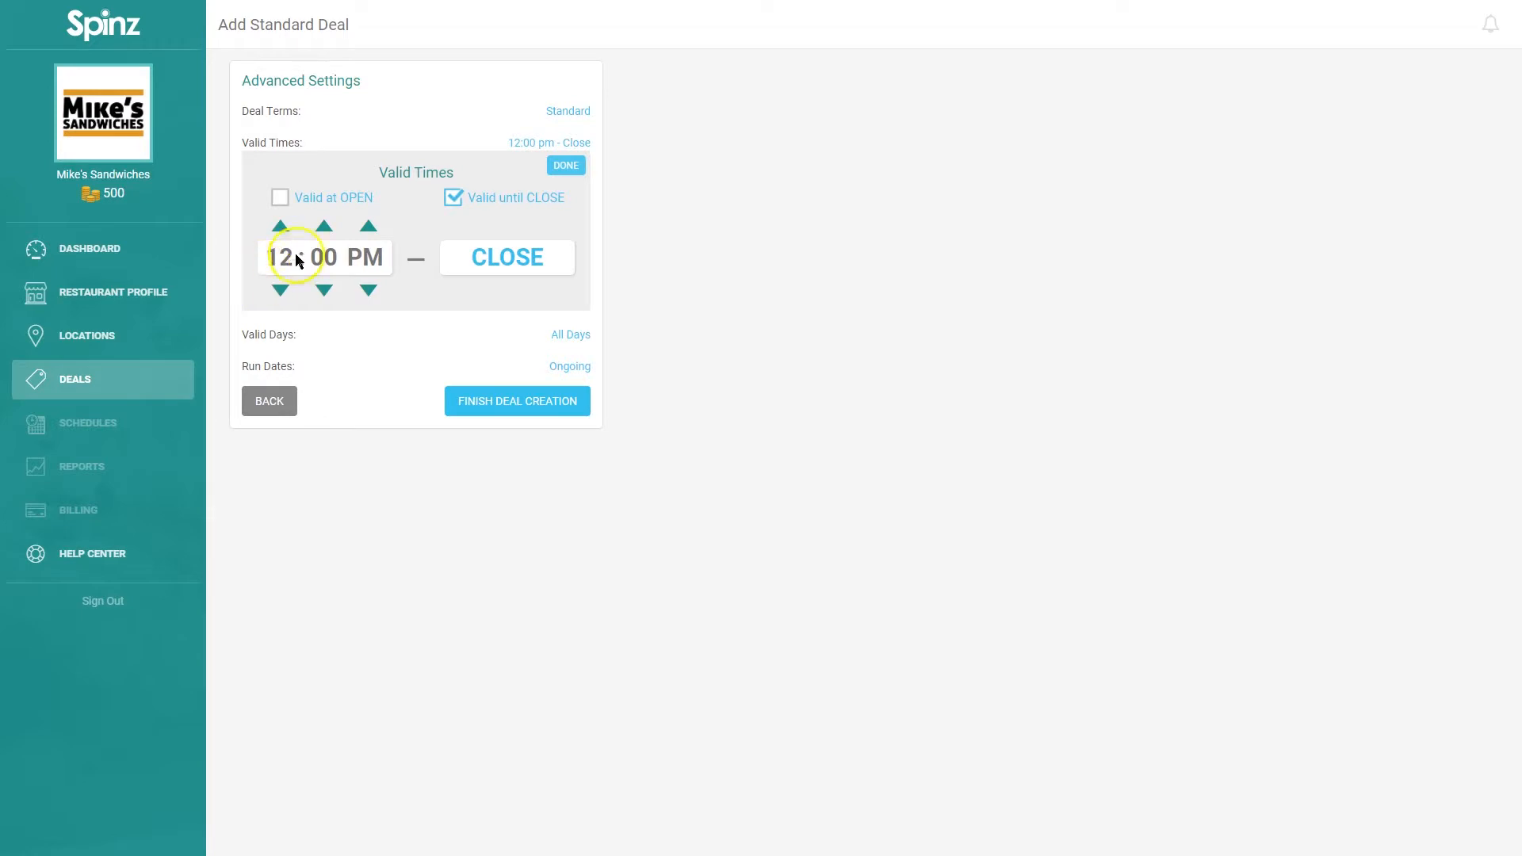
left_click(280, 197)
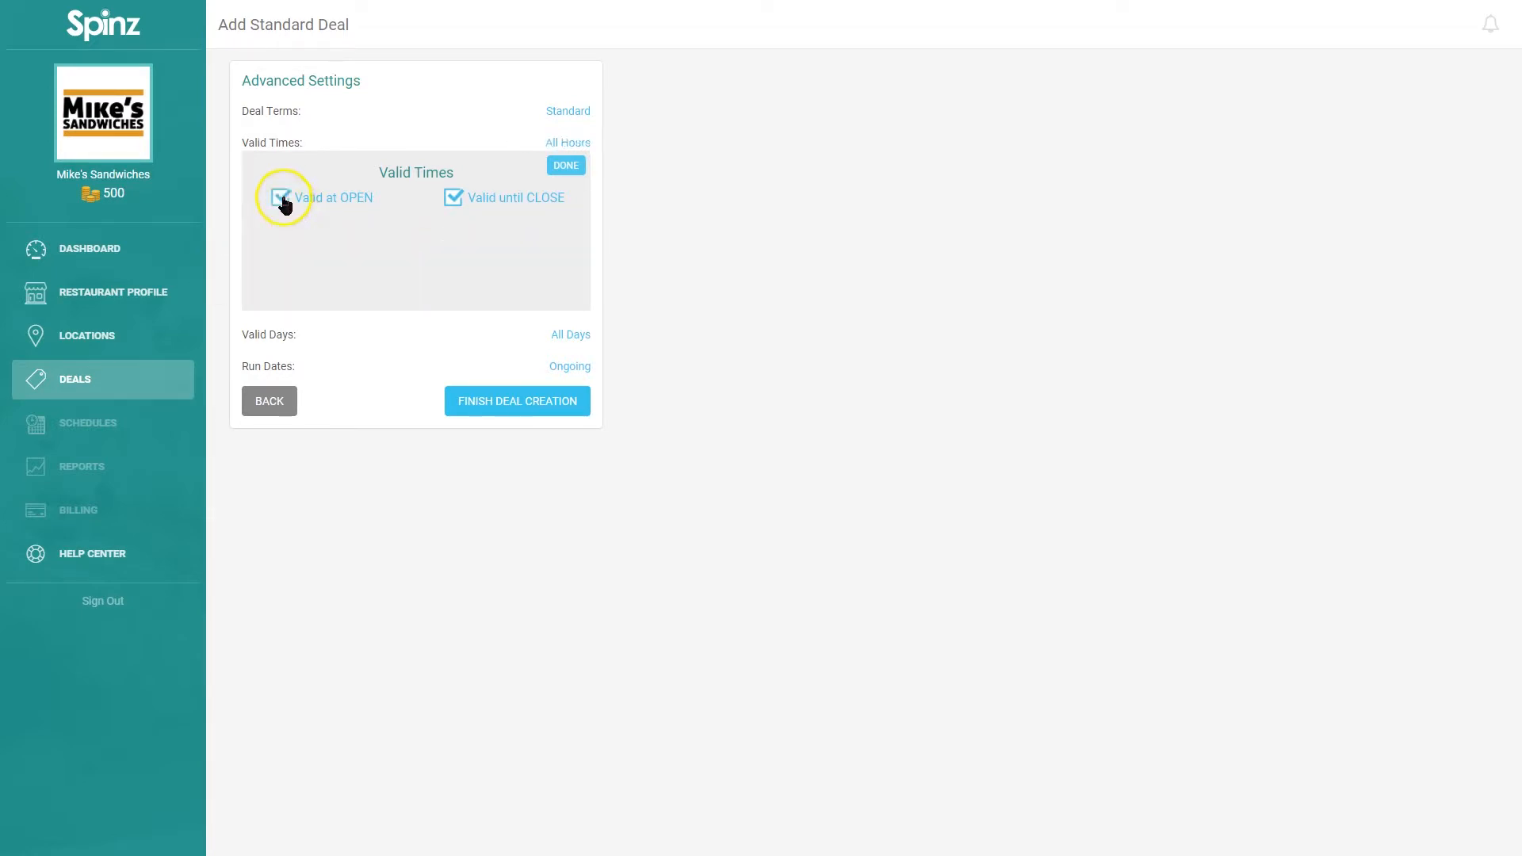
- Try custom valid times of 7:00 AM and 2:00 AM, and restore validity from open until close
left_click(455, 201)
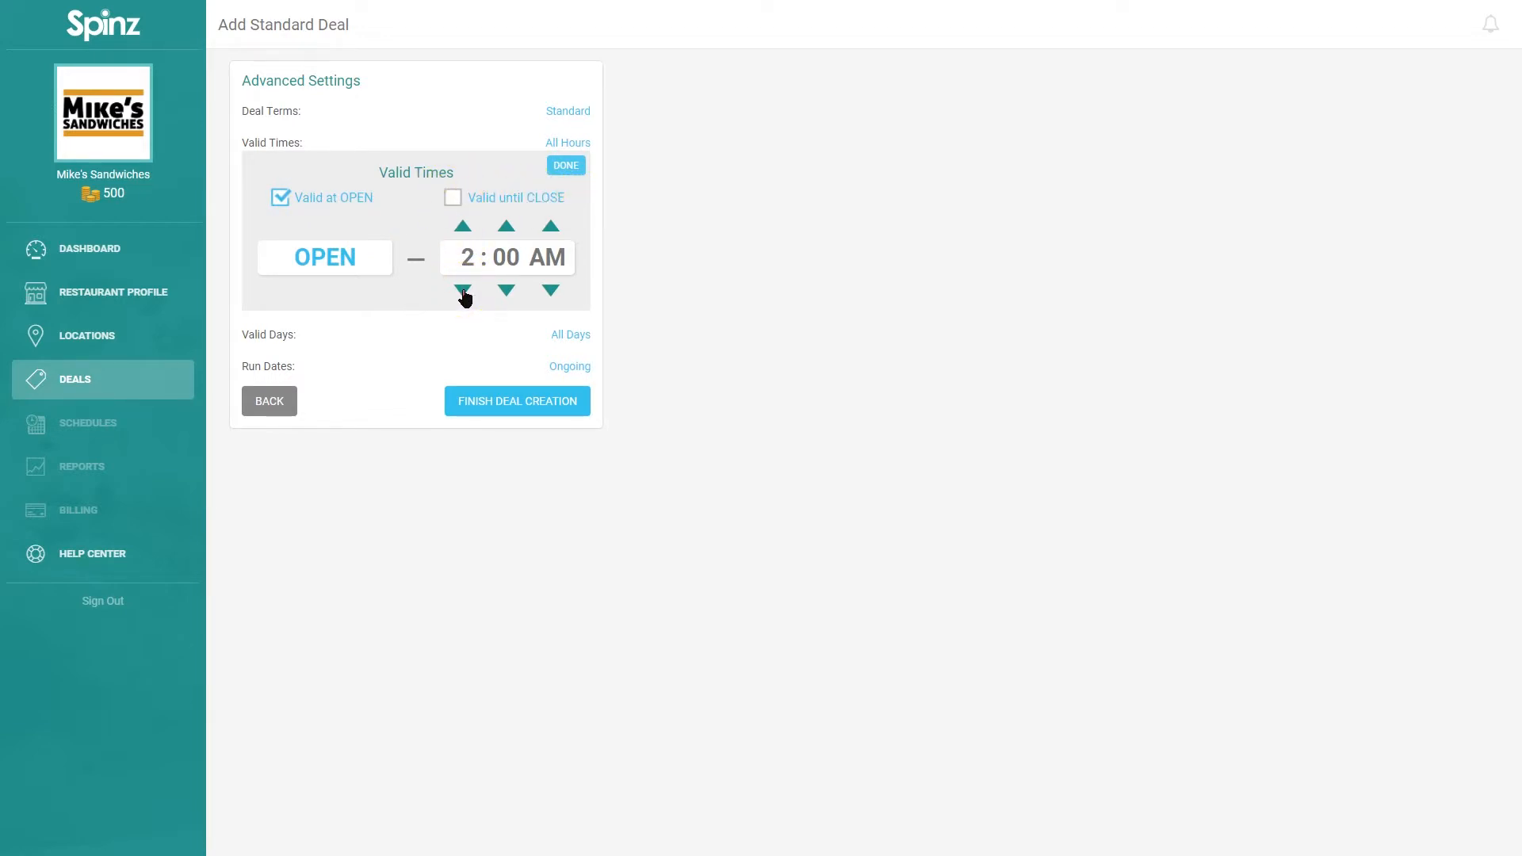
left_click(452, 198)
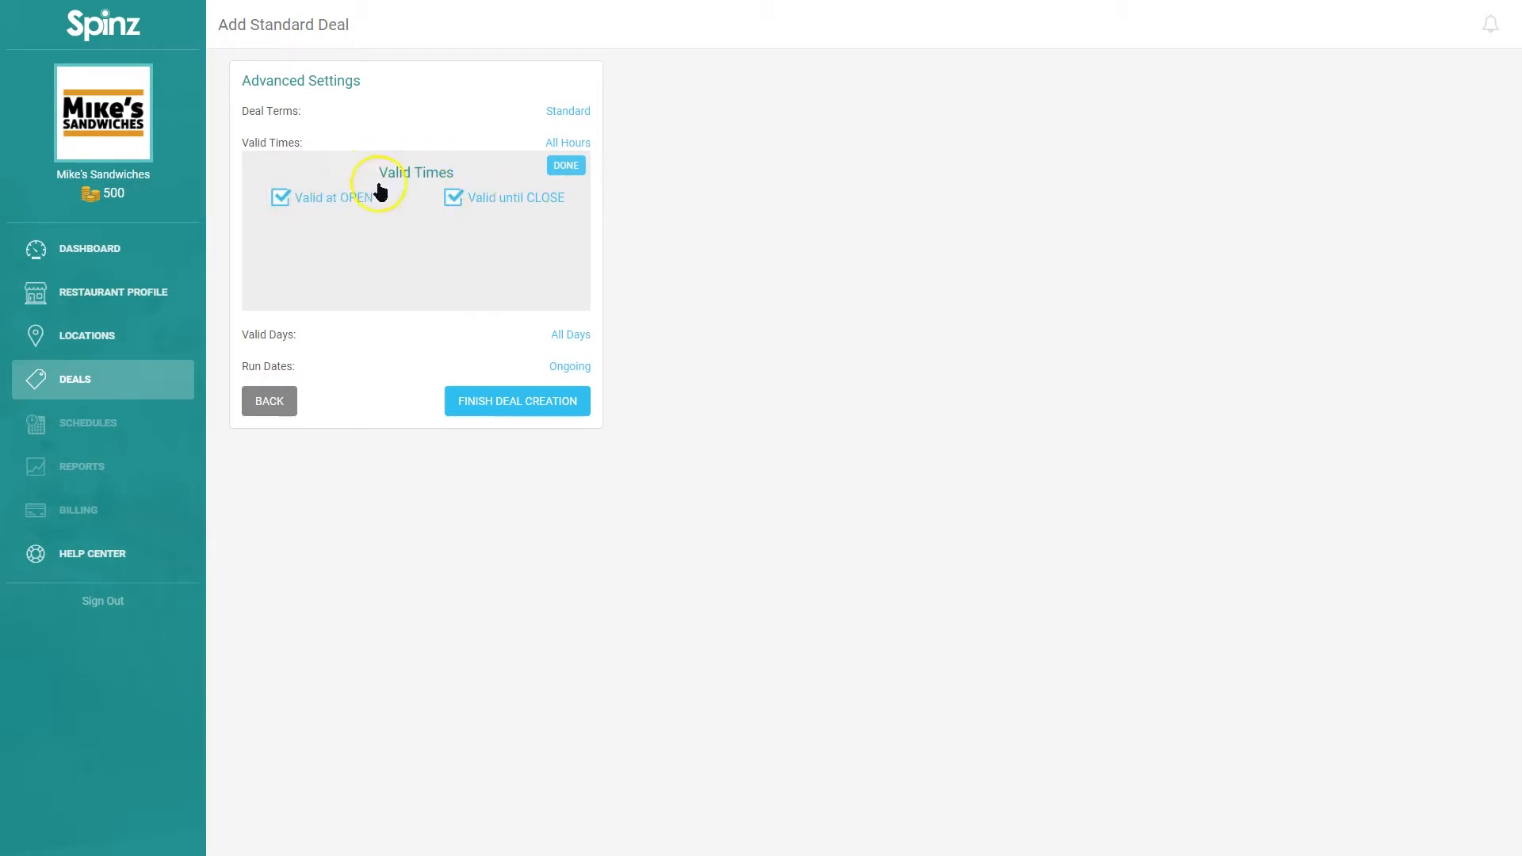
left_click(325, 198)
left_click(452, 197)
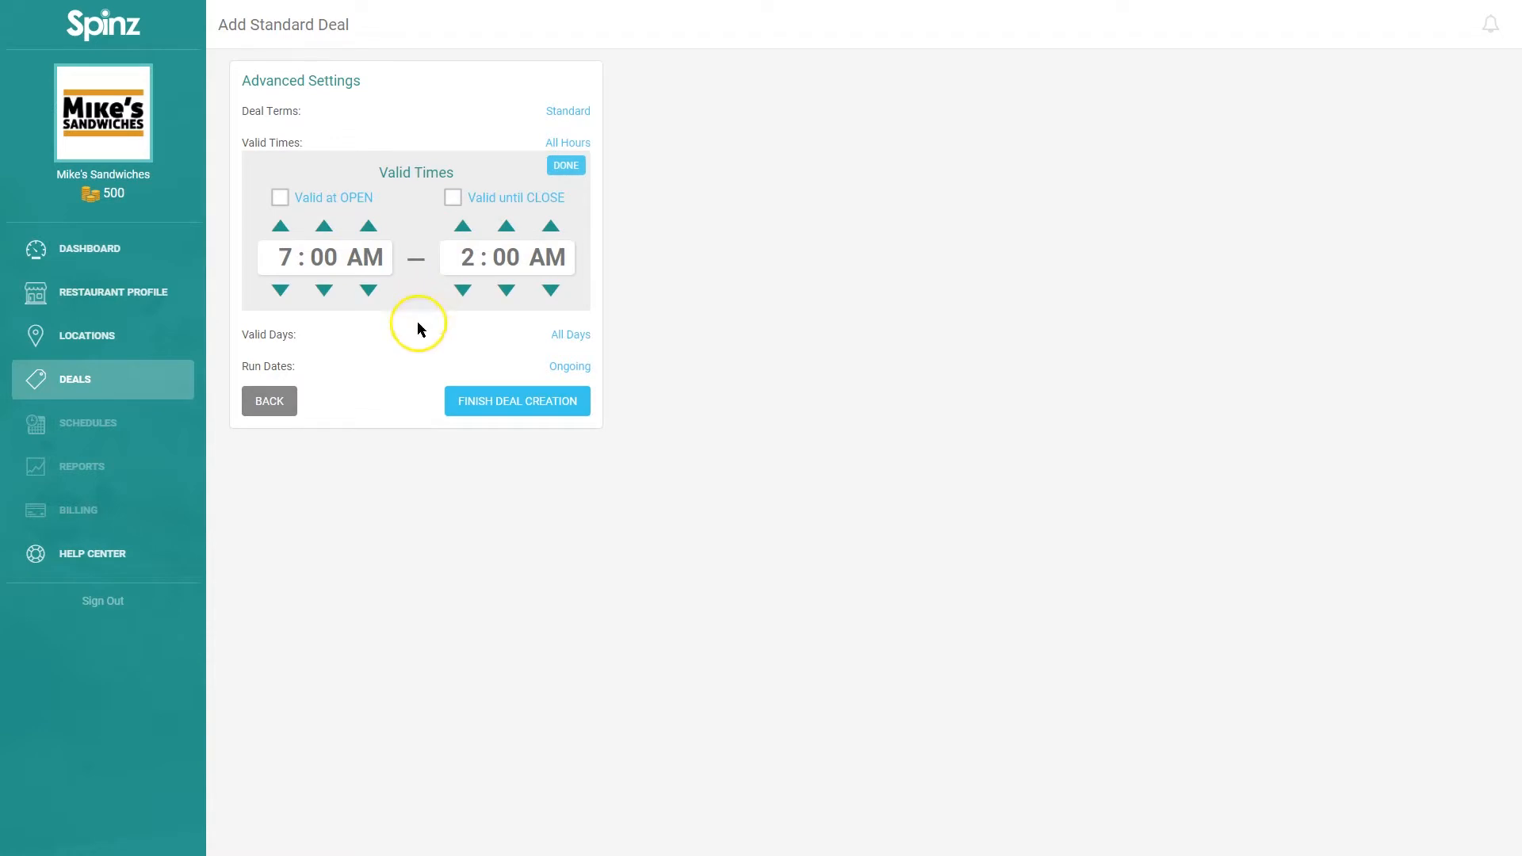
left_click(288, 198)
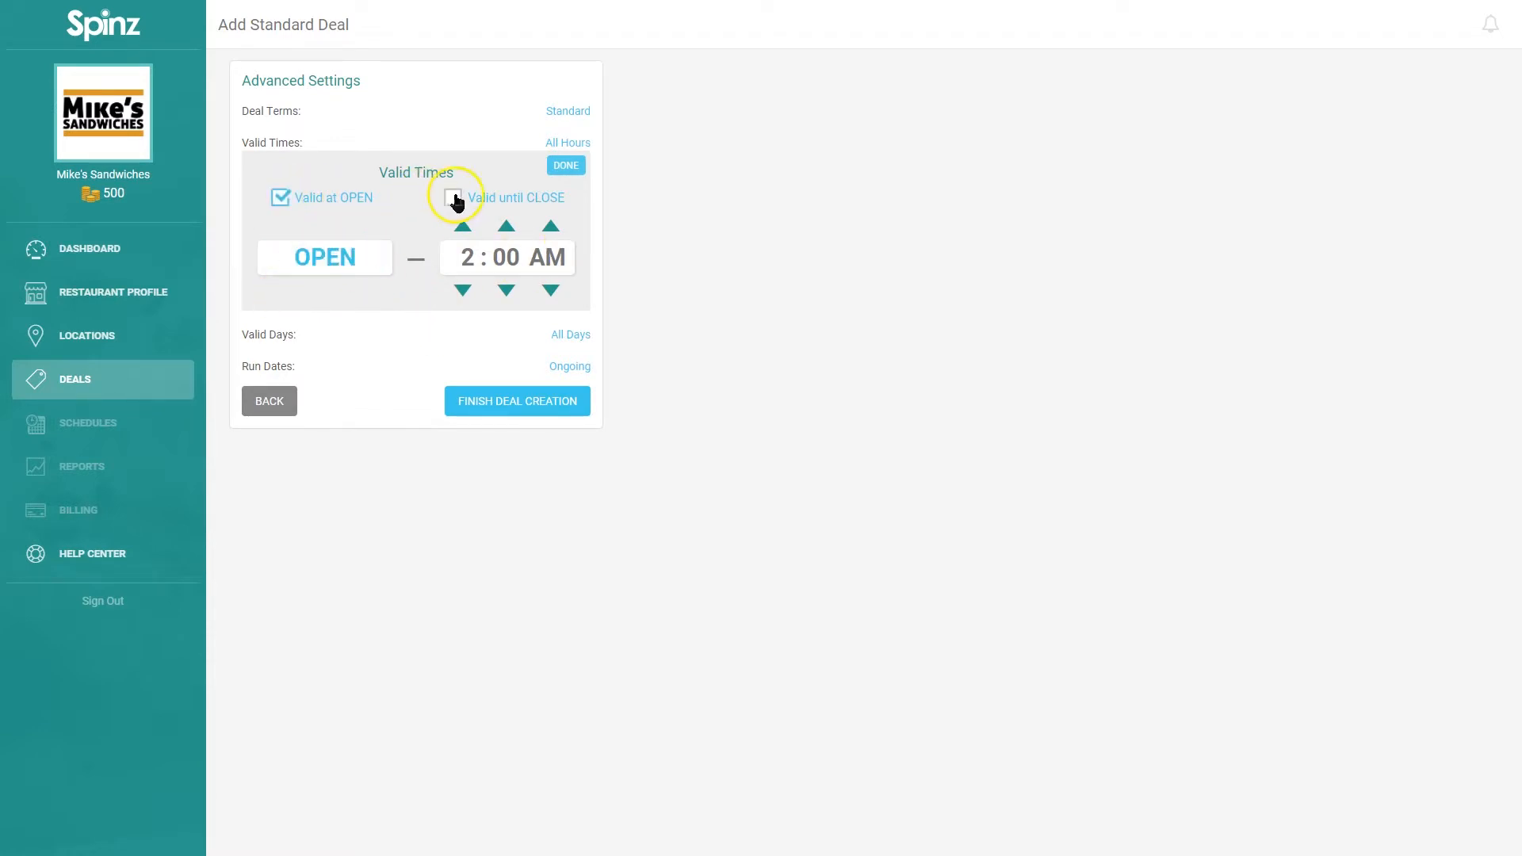
left_click(453, 199)
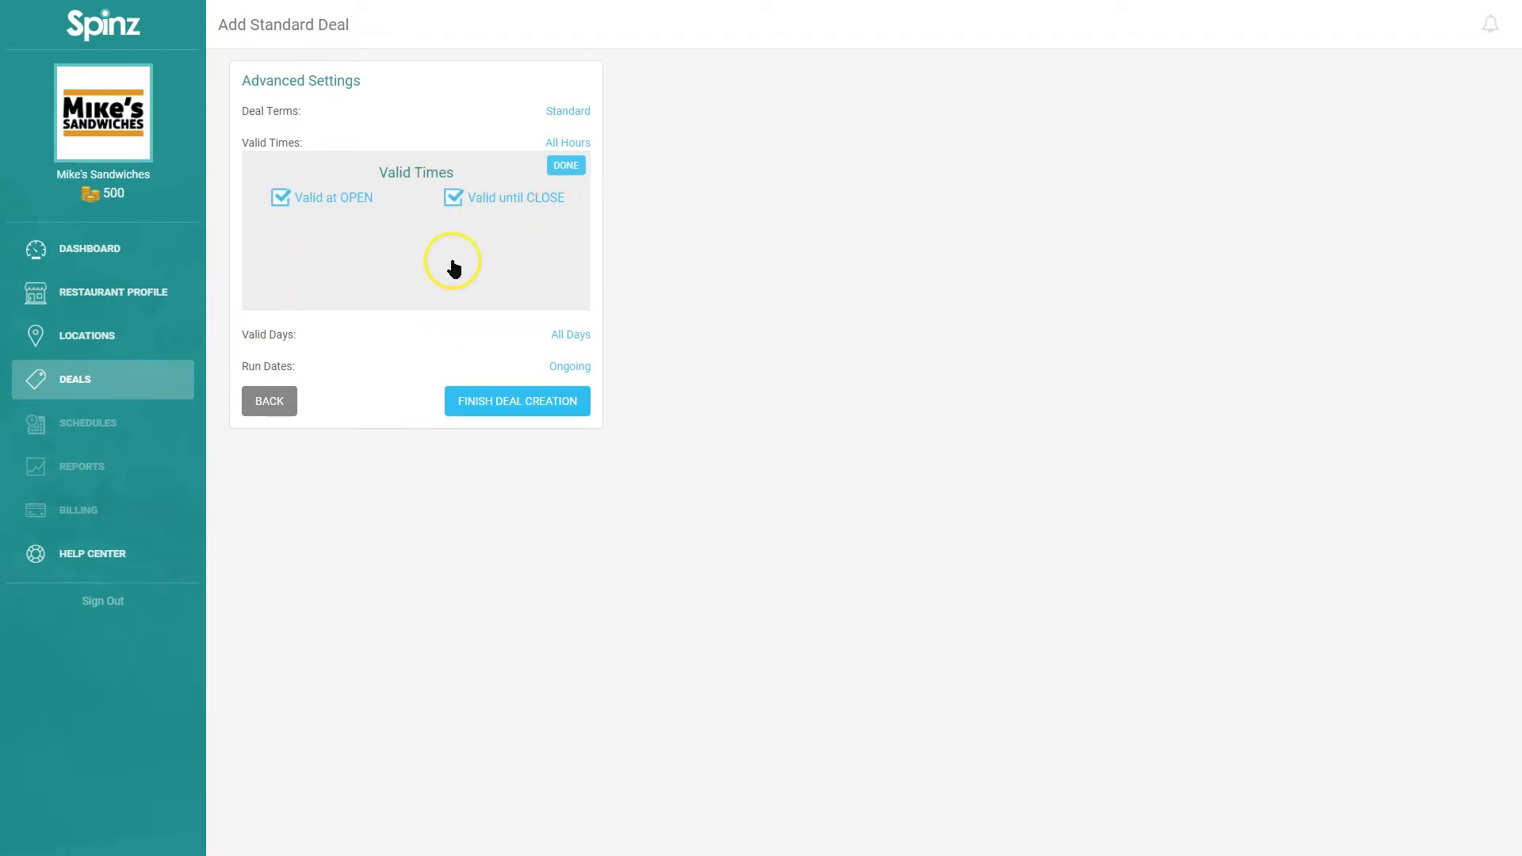
left_click(566, 165)
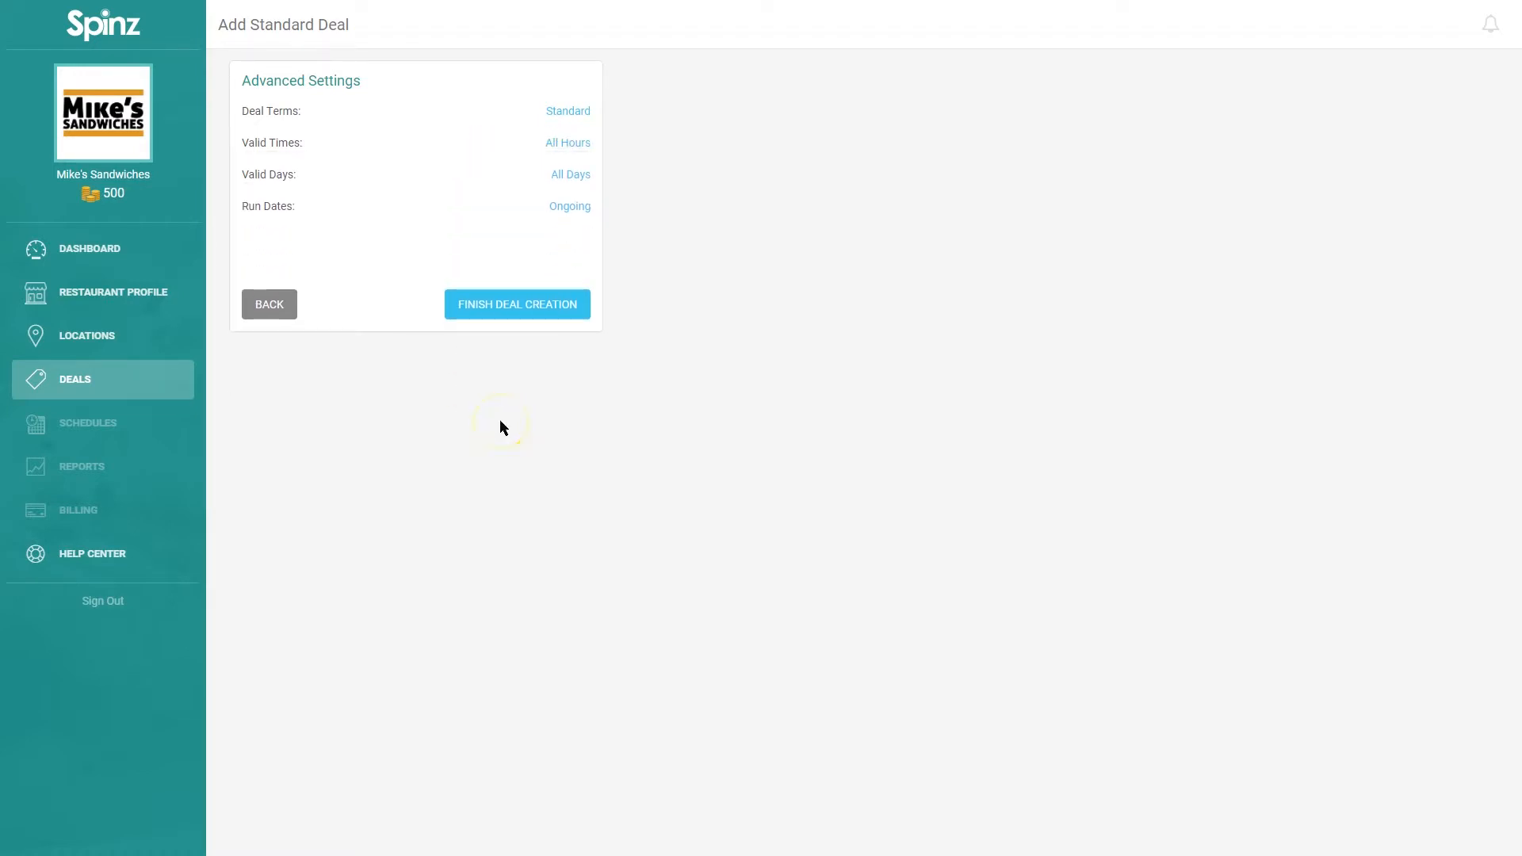
- Try excluding Sunday through Wednesday from the valid days, and restore validity on all days
left_click(578, 179)
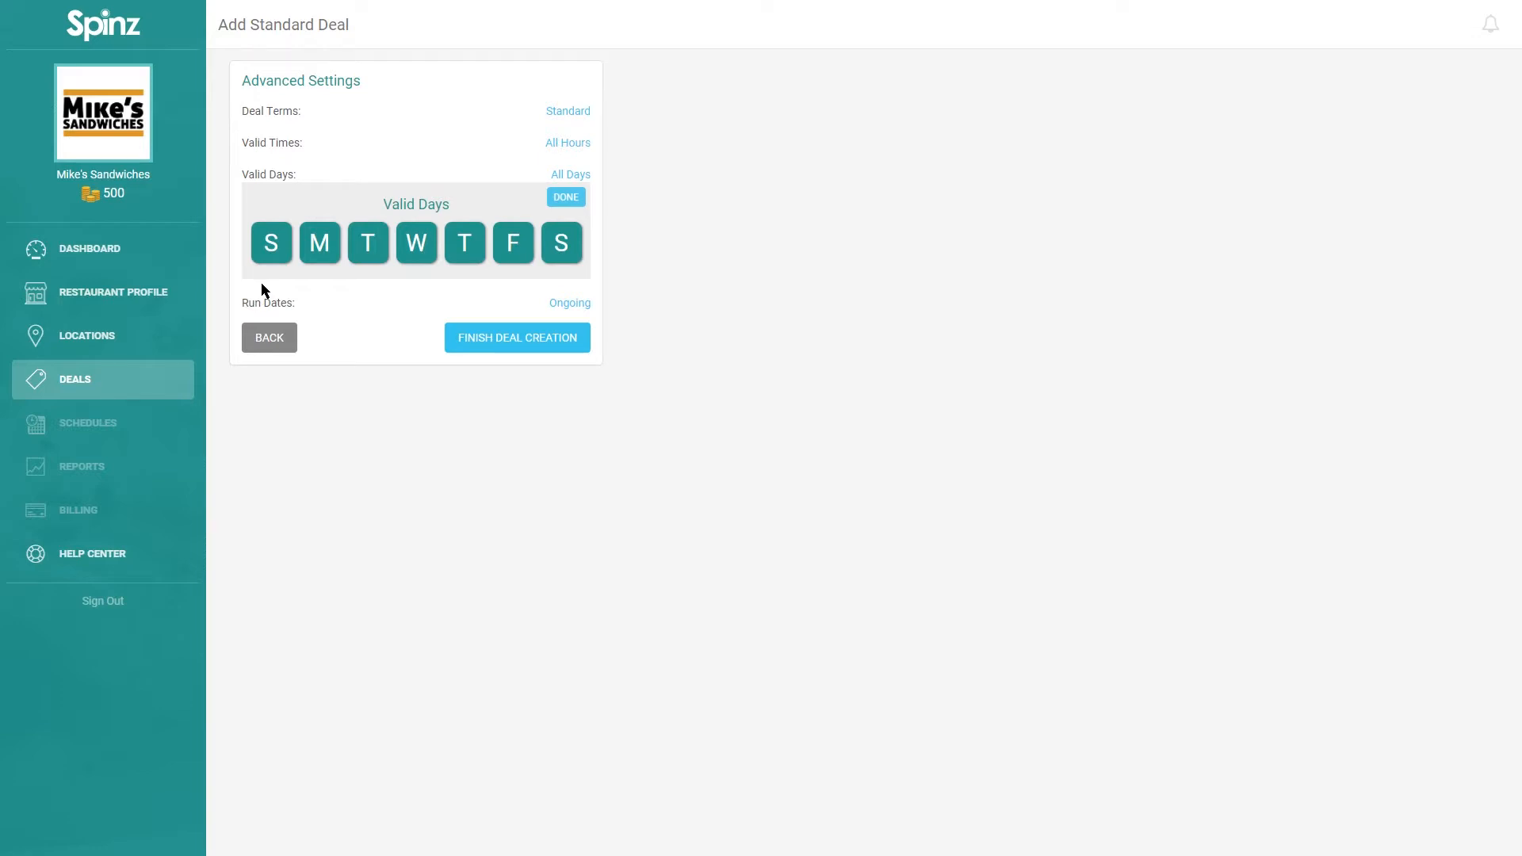
left_click(271, 242)
left_click(319, 243)
left_click(368, 242)
left_click(416, 242)
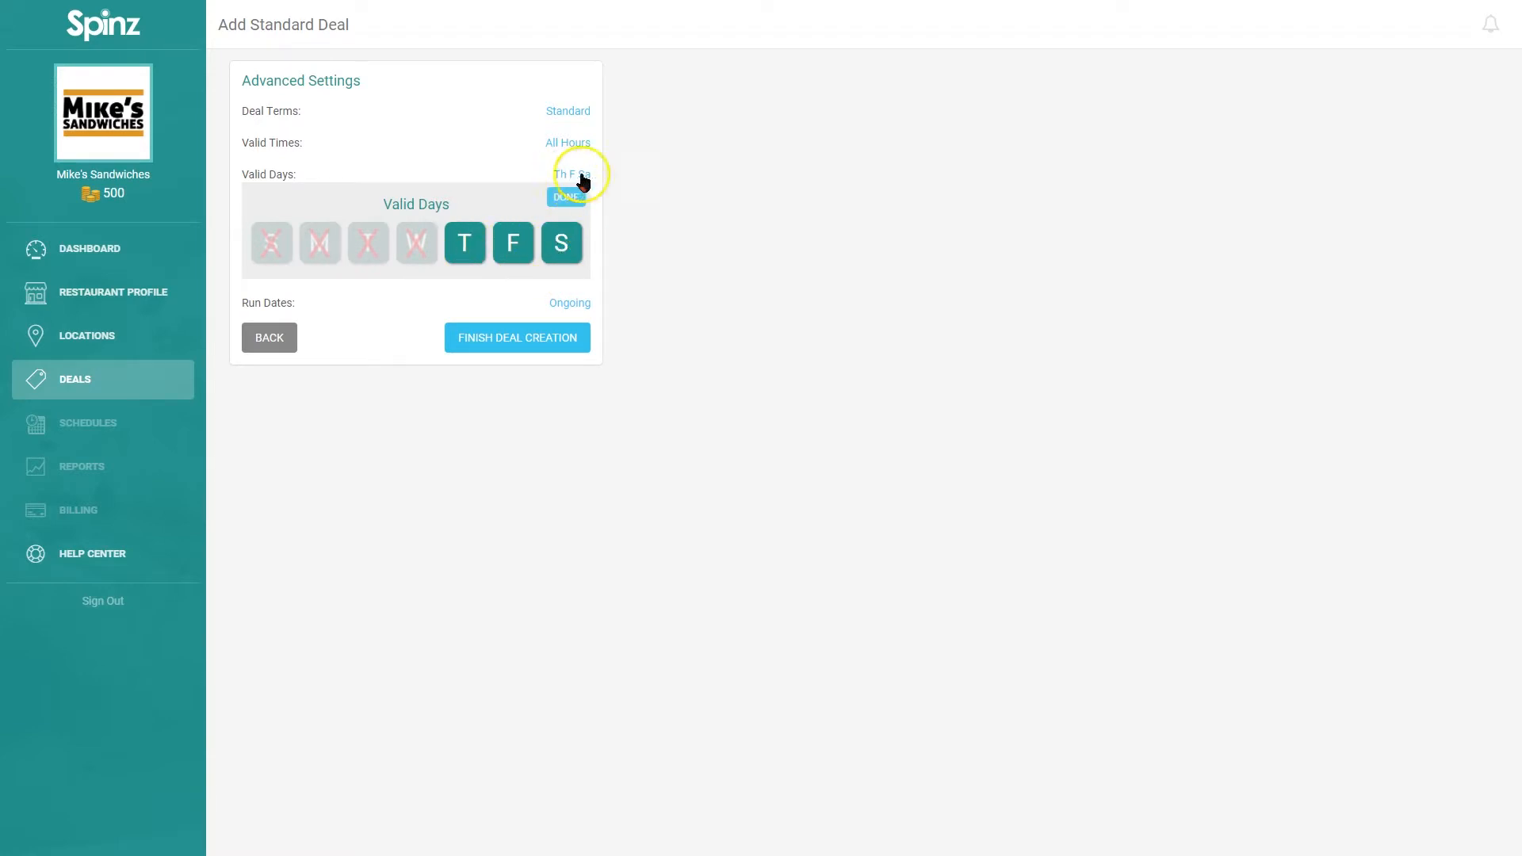
left_click(416, 246)
left_click(367, 245)
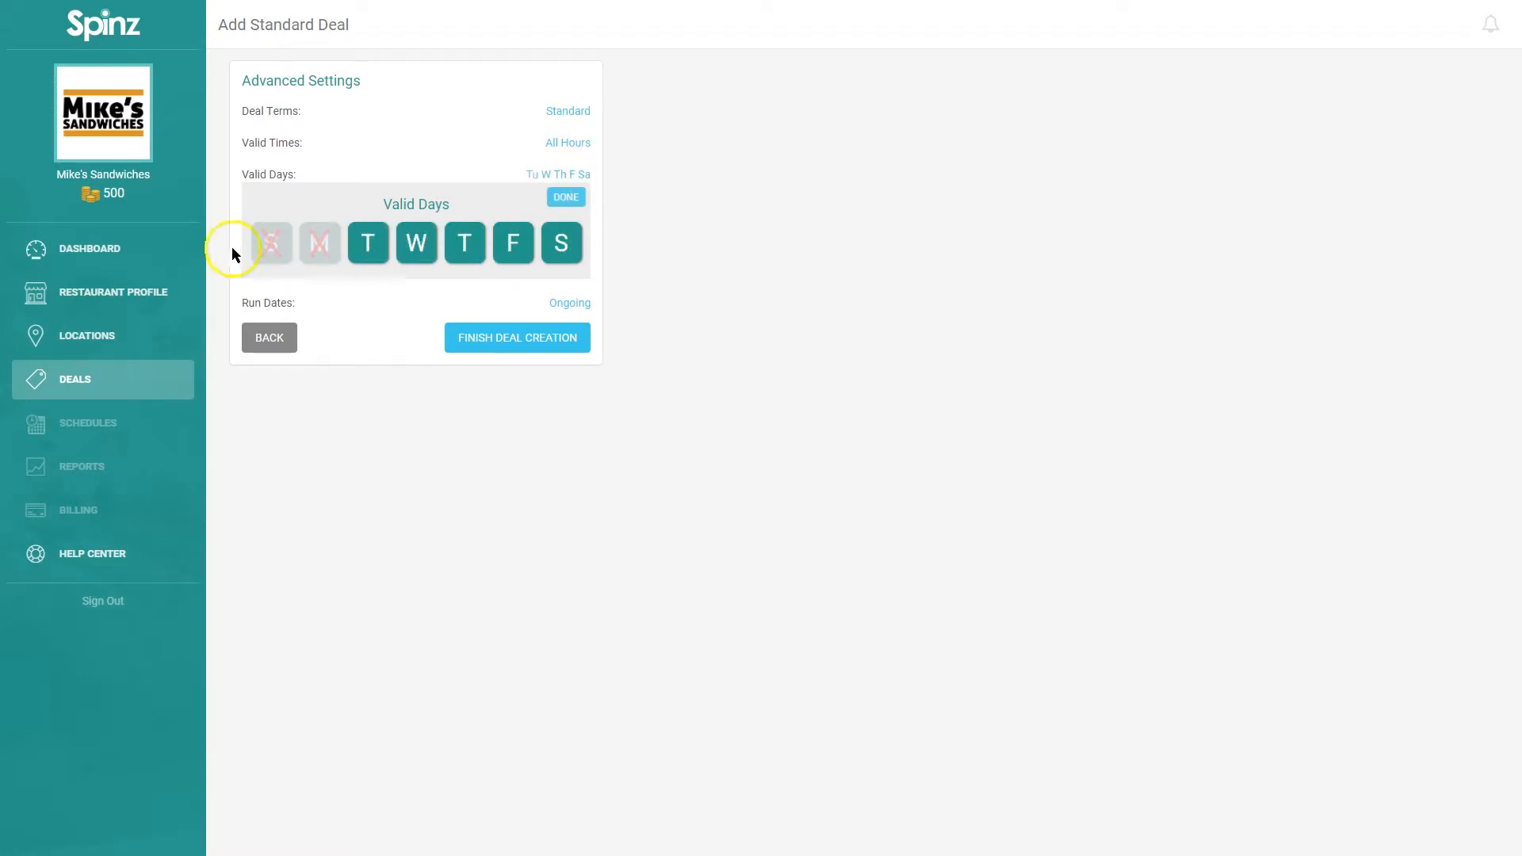
left_click(278, 243)
left_click(319, 242)
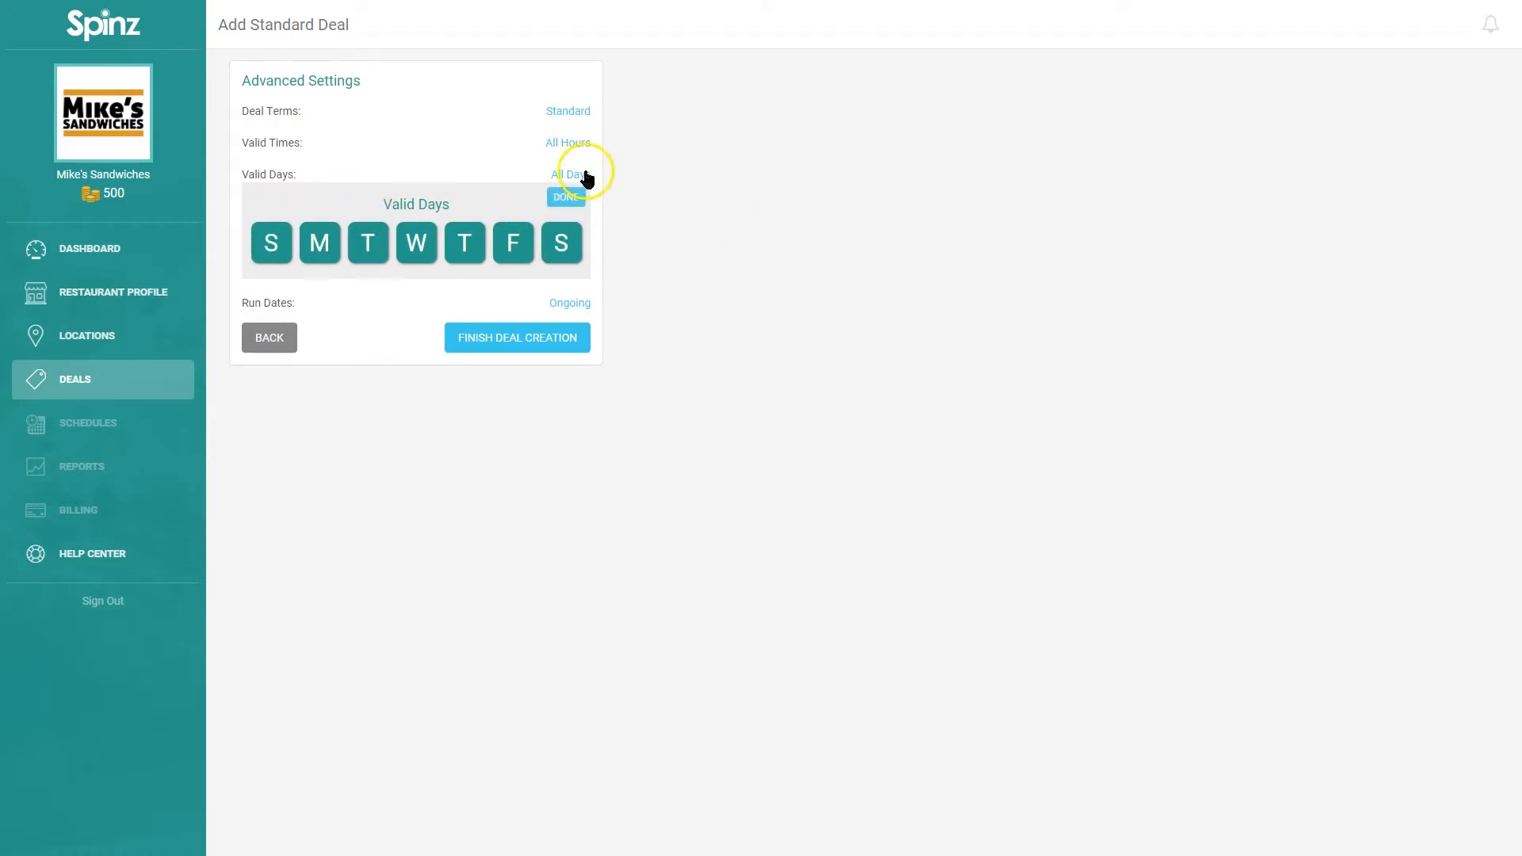
left_click(565, 198)
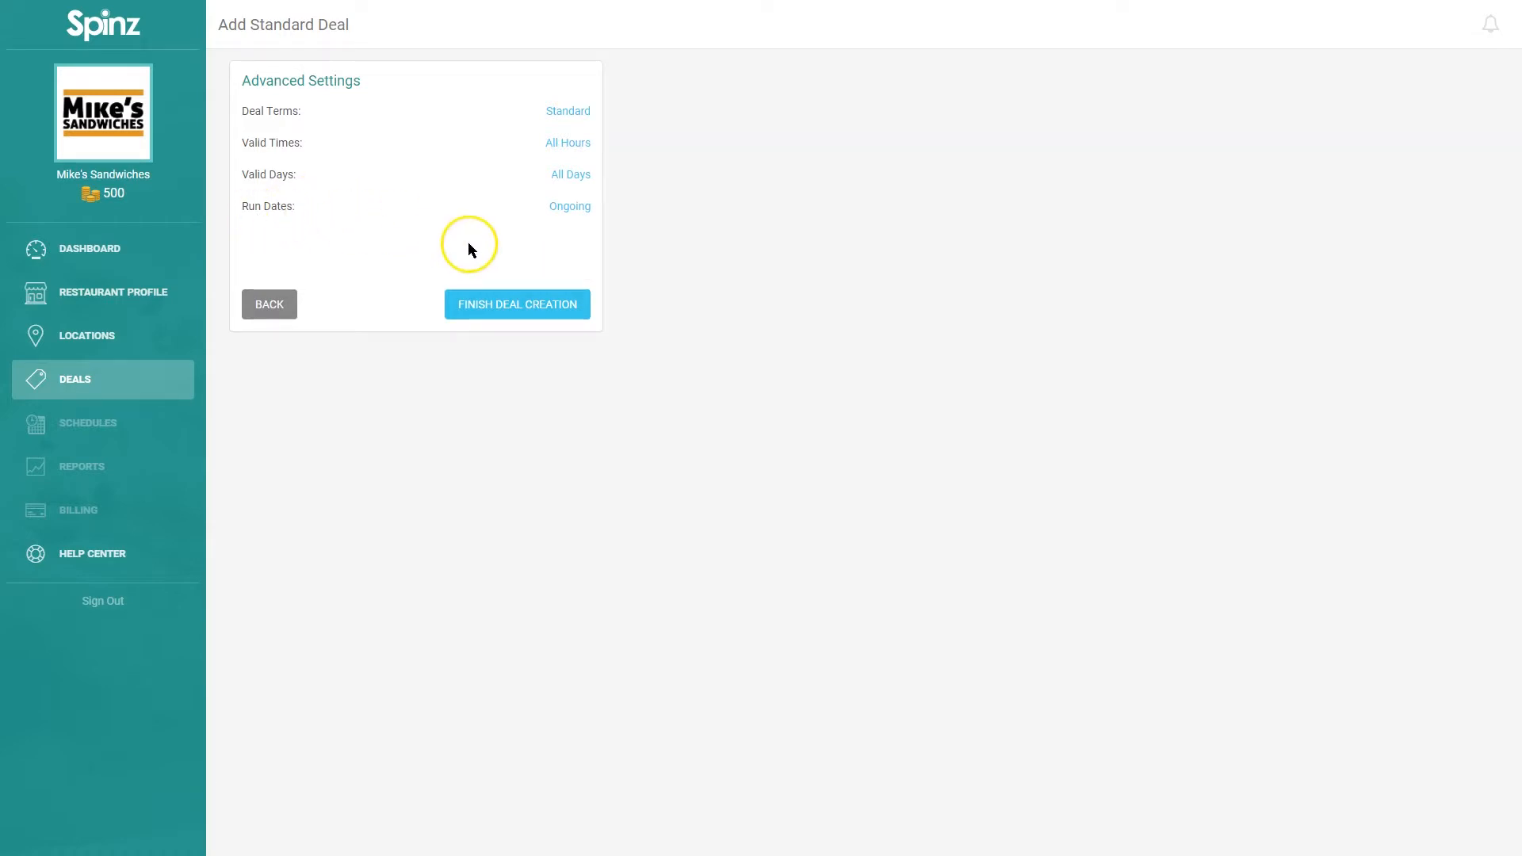
- Try run dates from 11/22/2017 to 2/22/2018, check both date calendars, and restore no end date
left_click(559, 206)
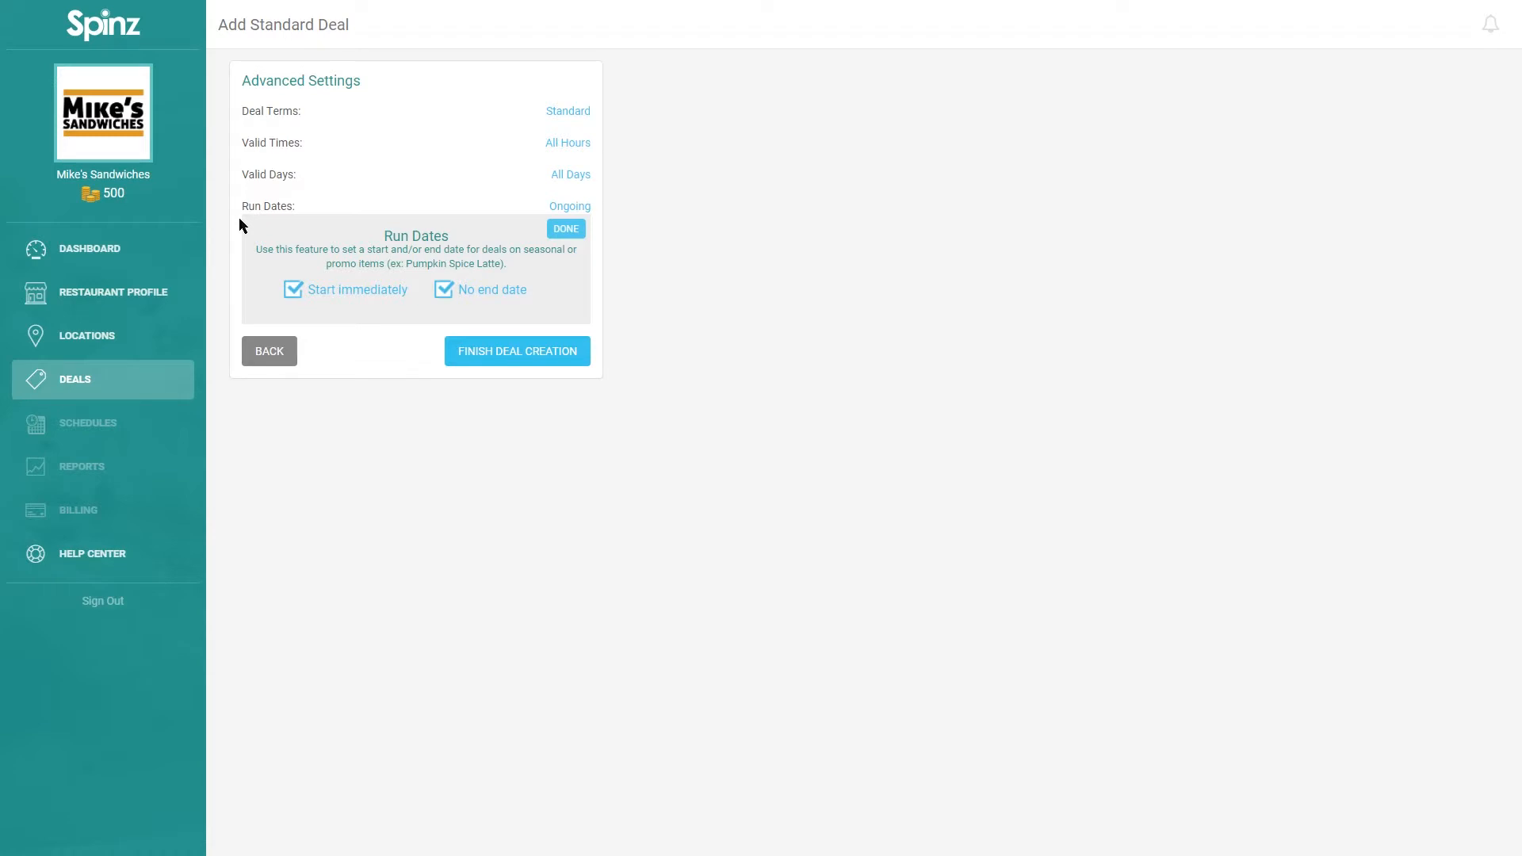
left_click(353, 291)
left_click(464, 291)
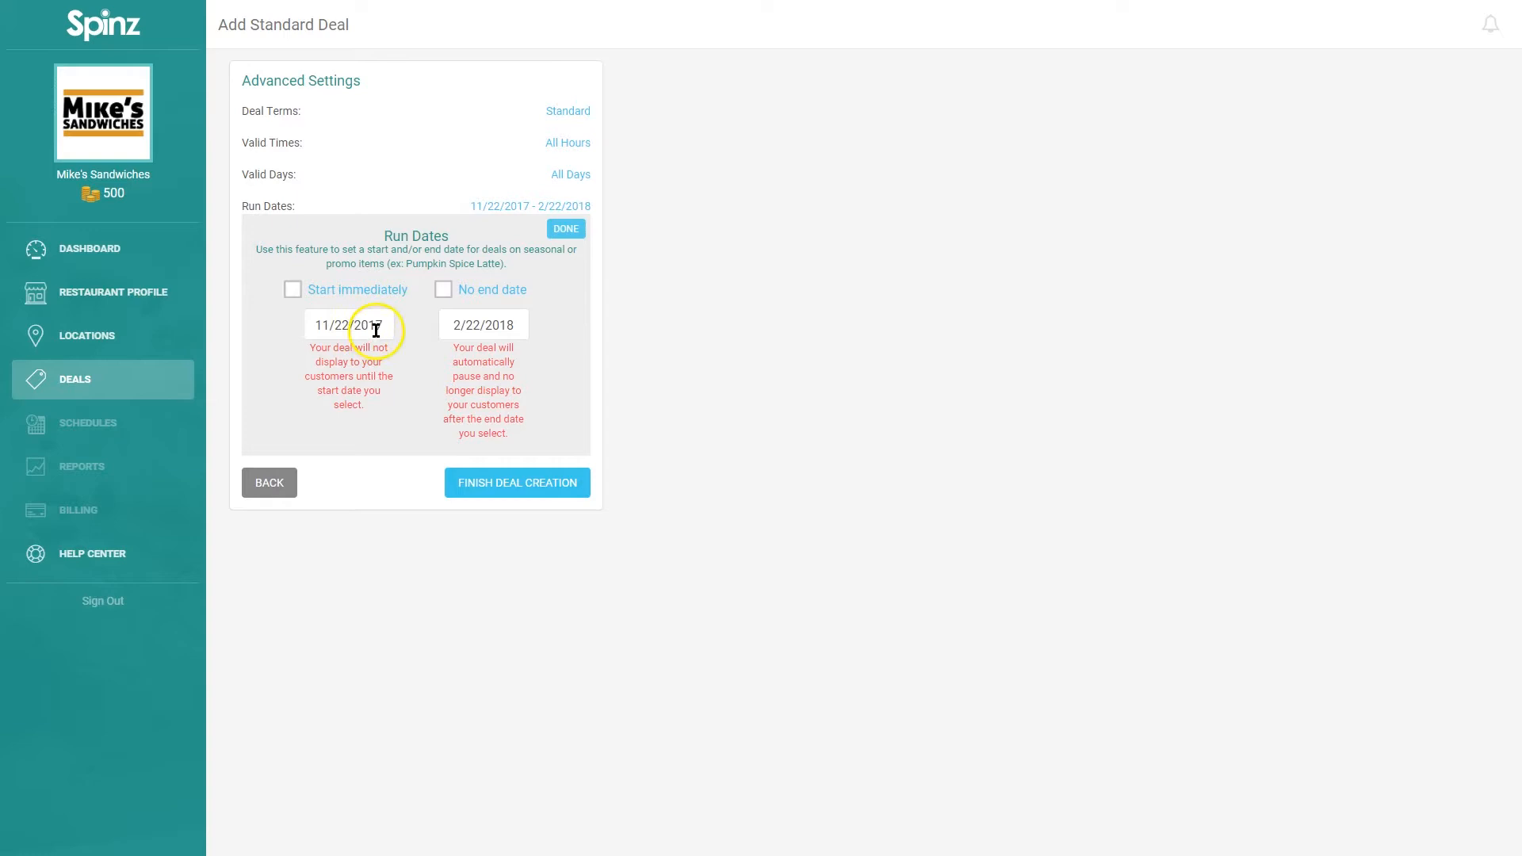
left_click(375, 330)
left_click(485, 325)
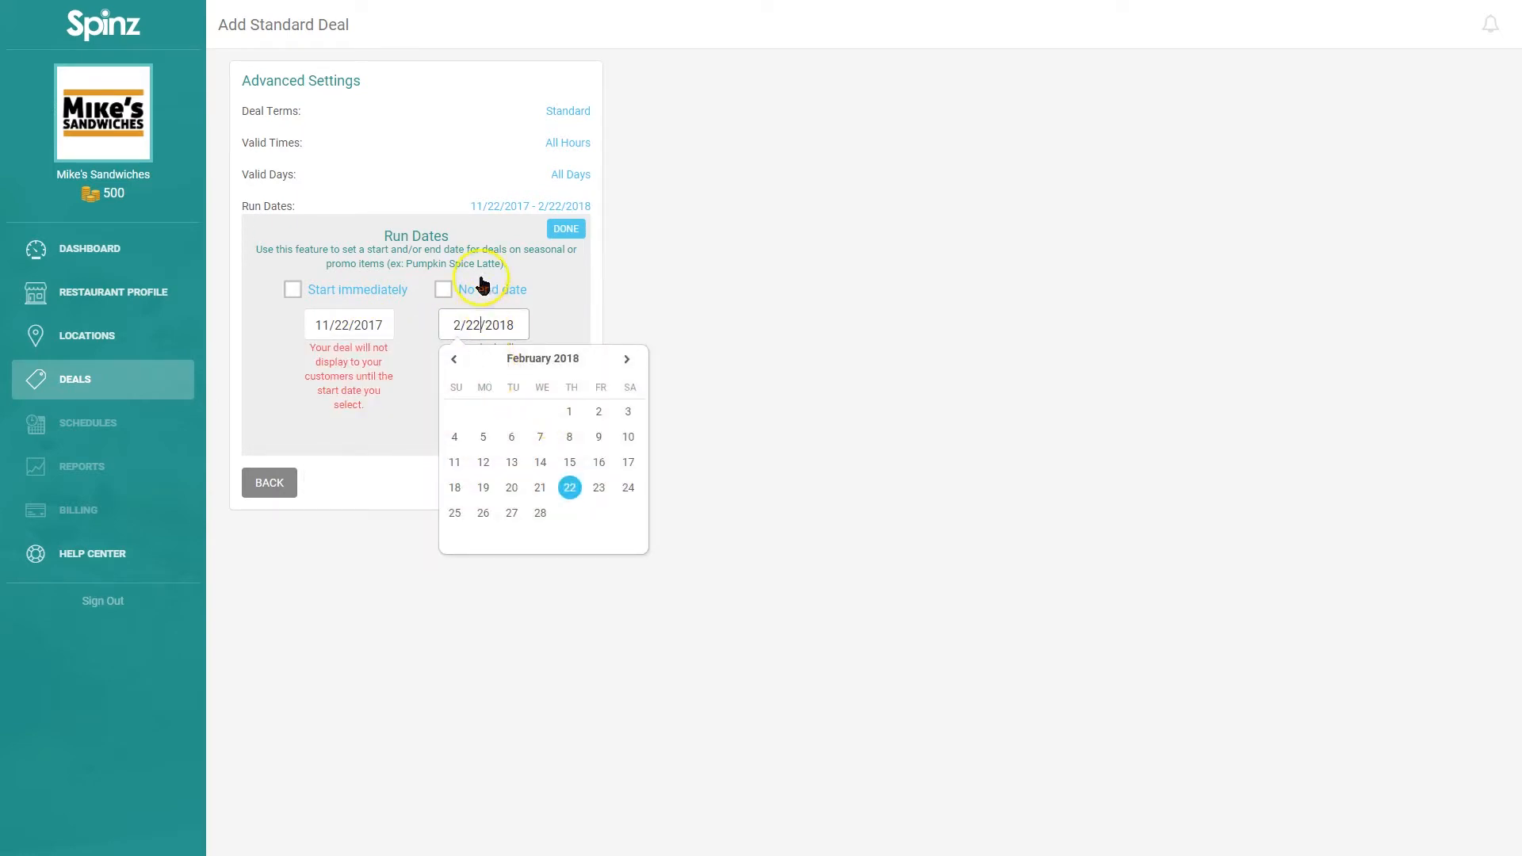
left_click(483, 285)
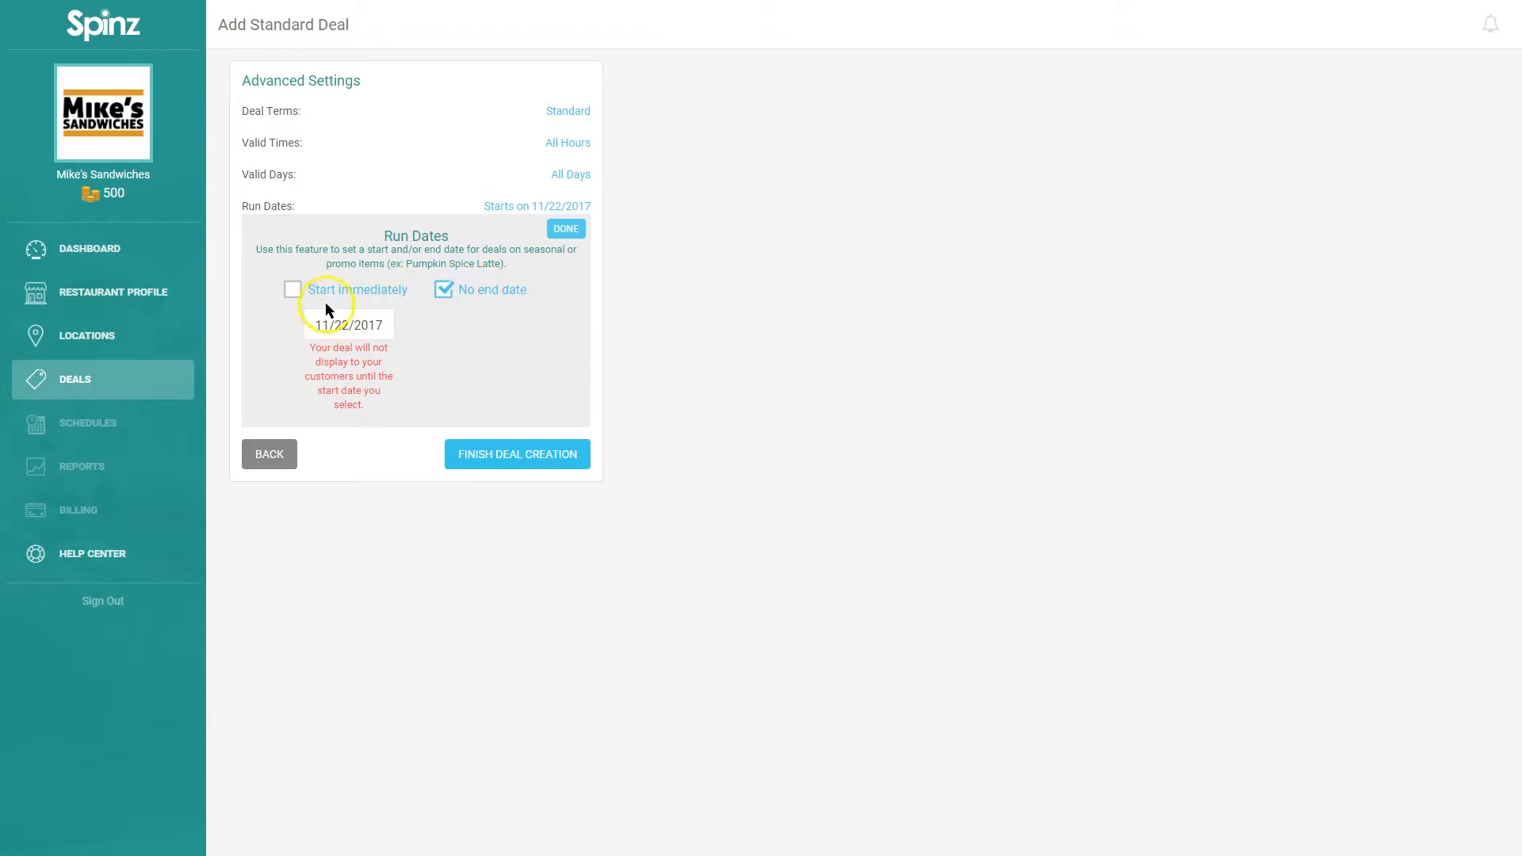
- Try an immediate start with an end date of 2/22/2018, and restore ongoing run dates
left_click(361, 327)
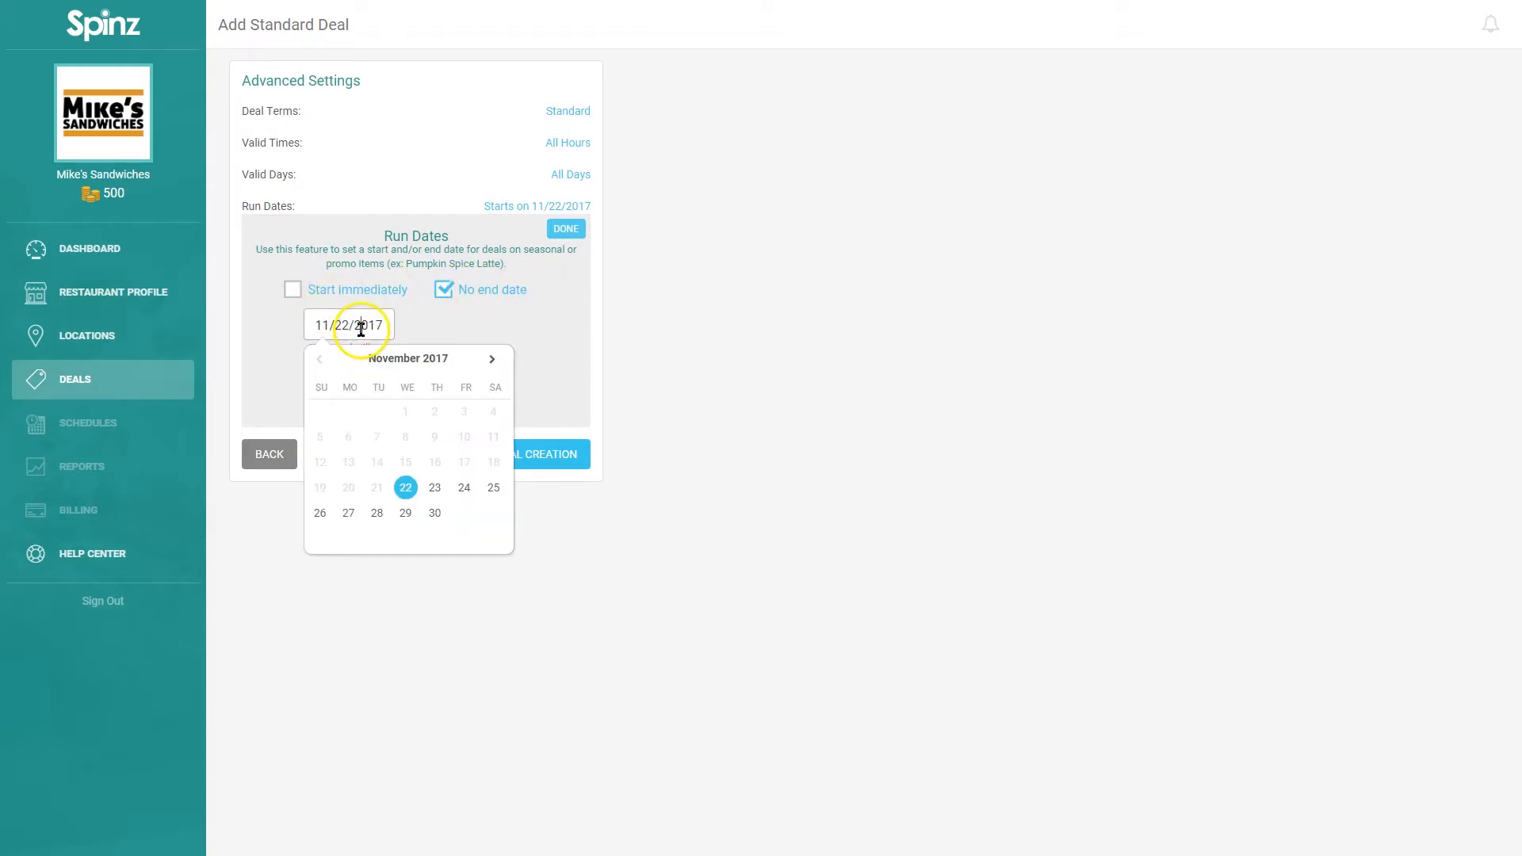
left_click(292, 289)
left_click(443, 290)
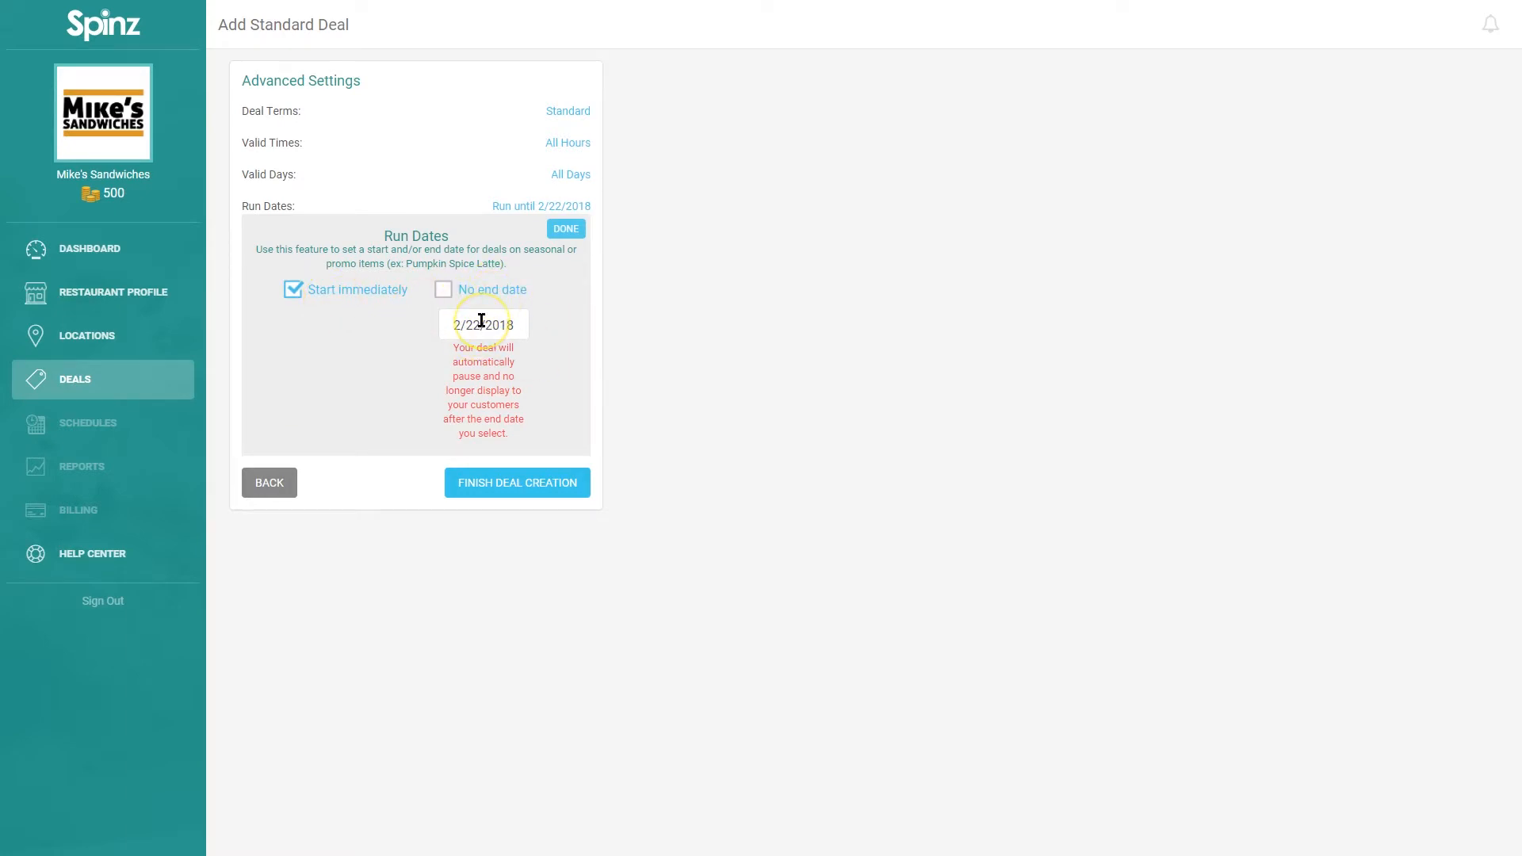
left_click(487, 439)
left_click(444, 291)
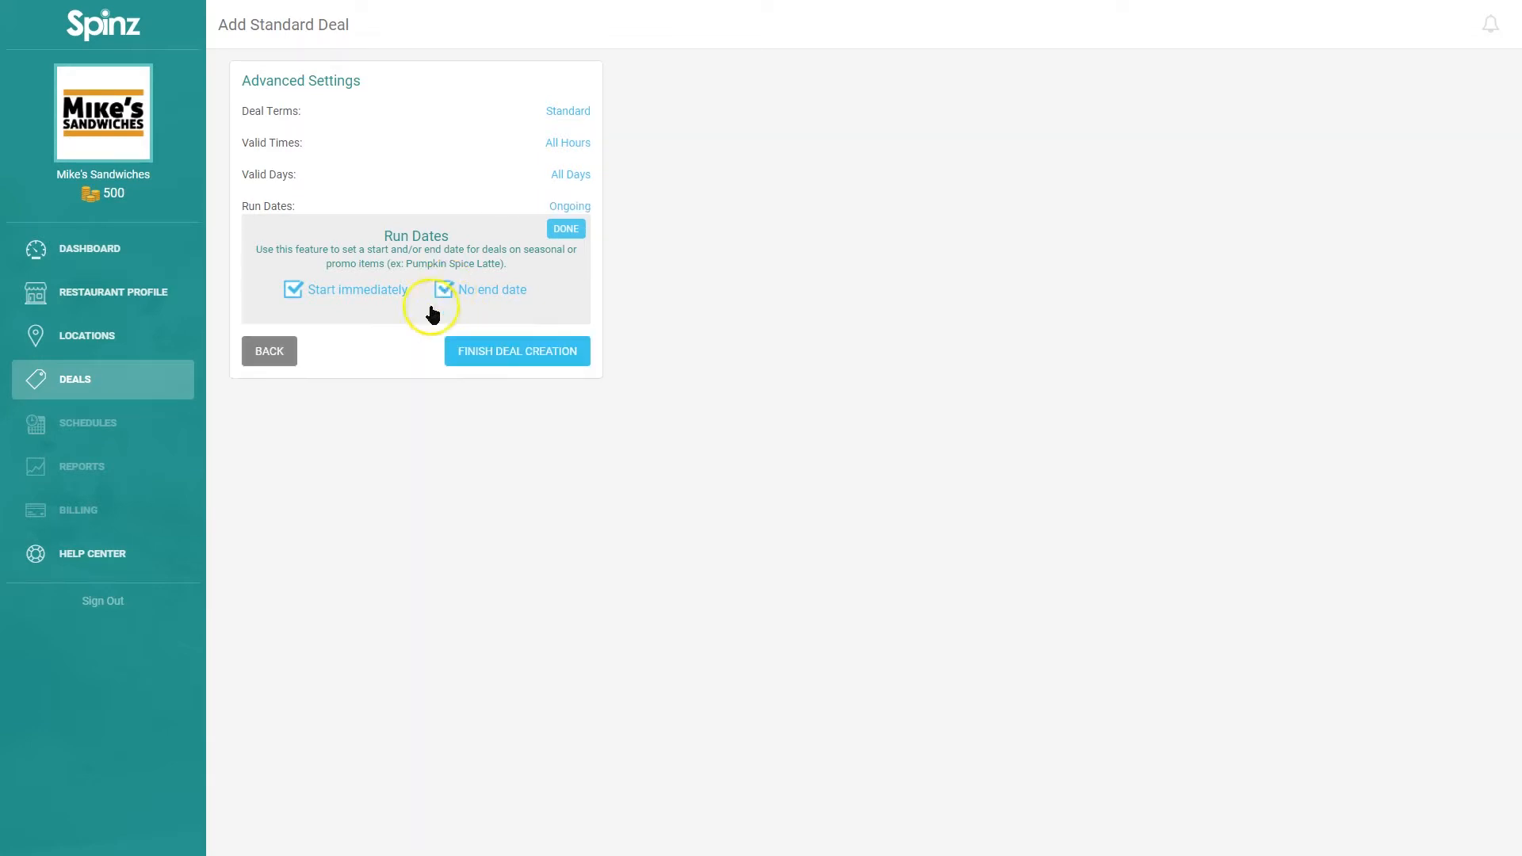
left_click(571, 235)
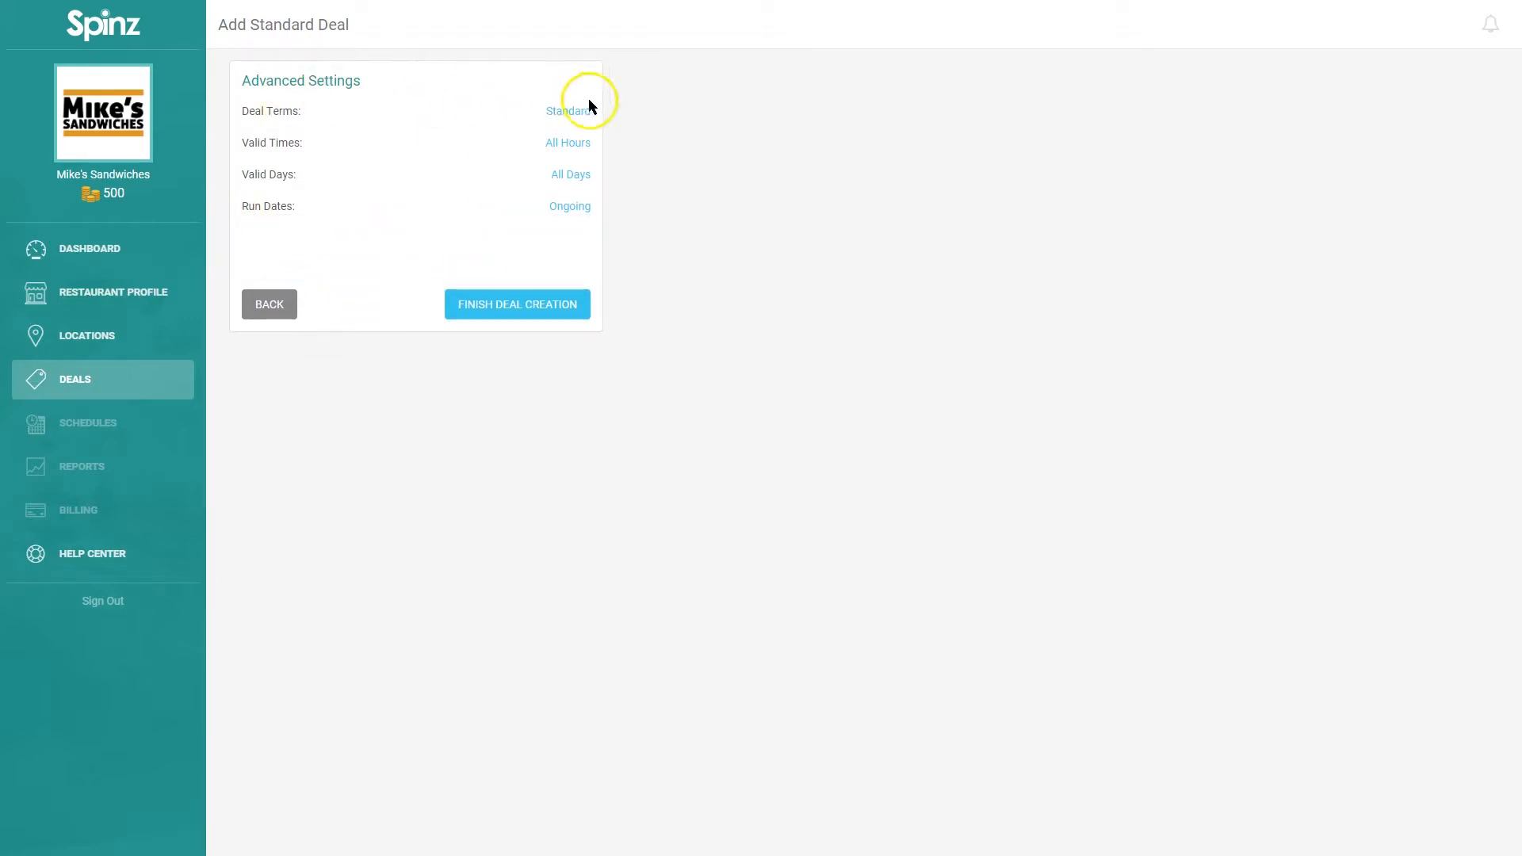
- Finish creating the pastrami deals and open the 50% off Pastrami Sandwich deal for editing
left_click(583, 317)
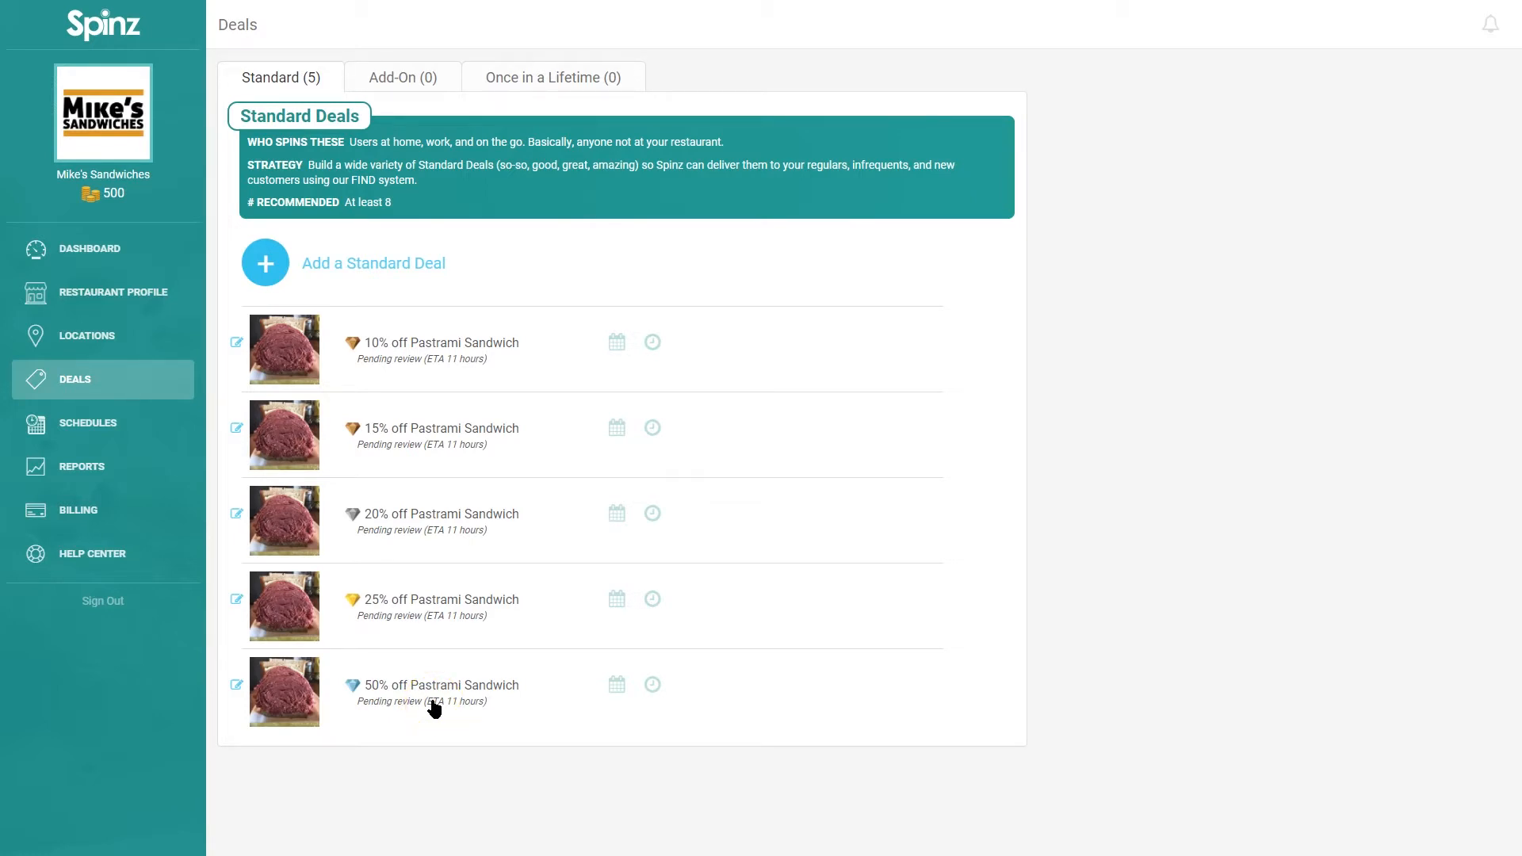
left_click(236, 685)
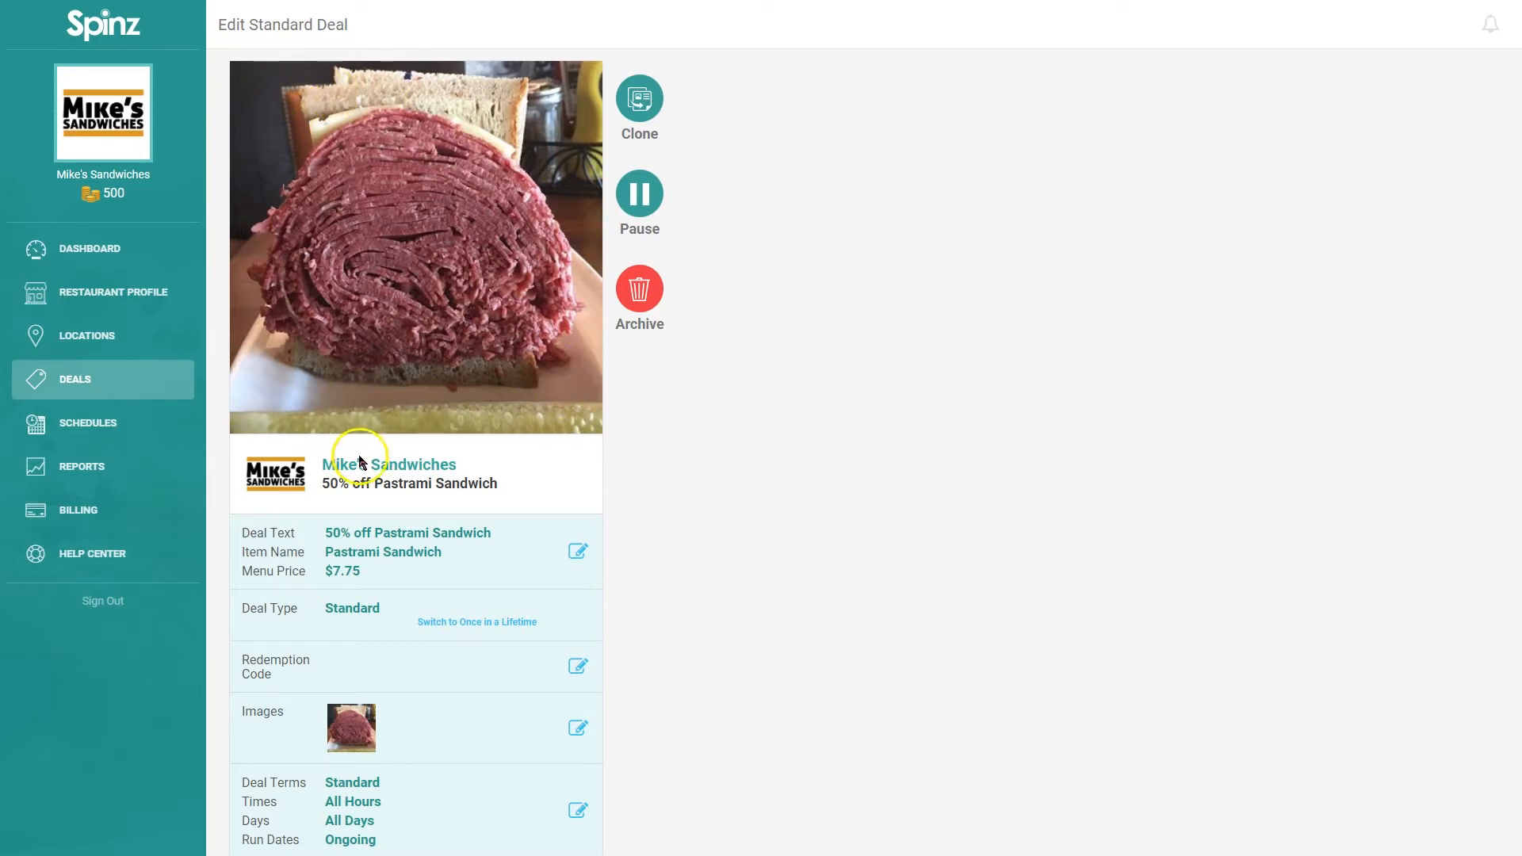
- Review the deal's item name and regular menu price, and return to the deal overview
left_click(578, 551)
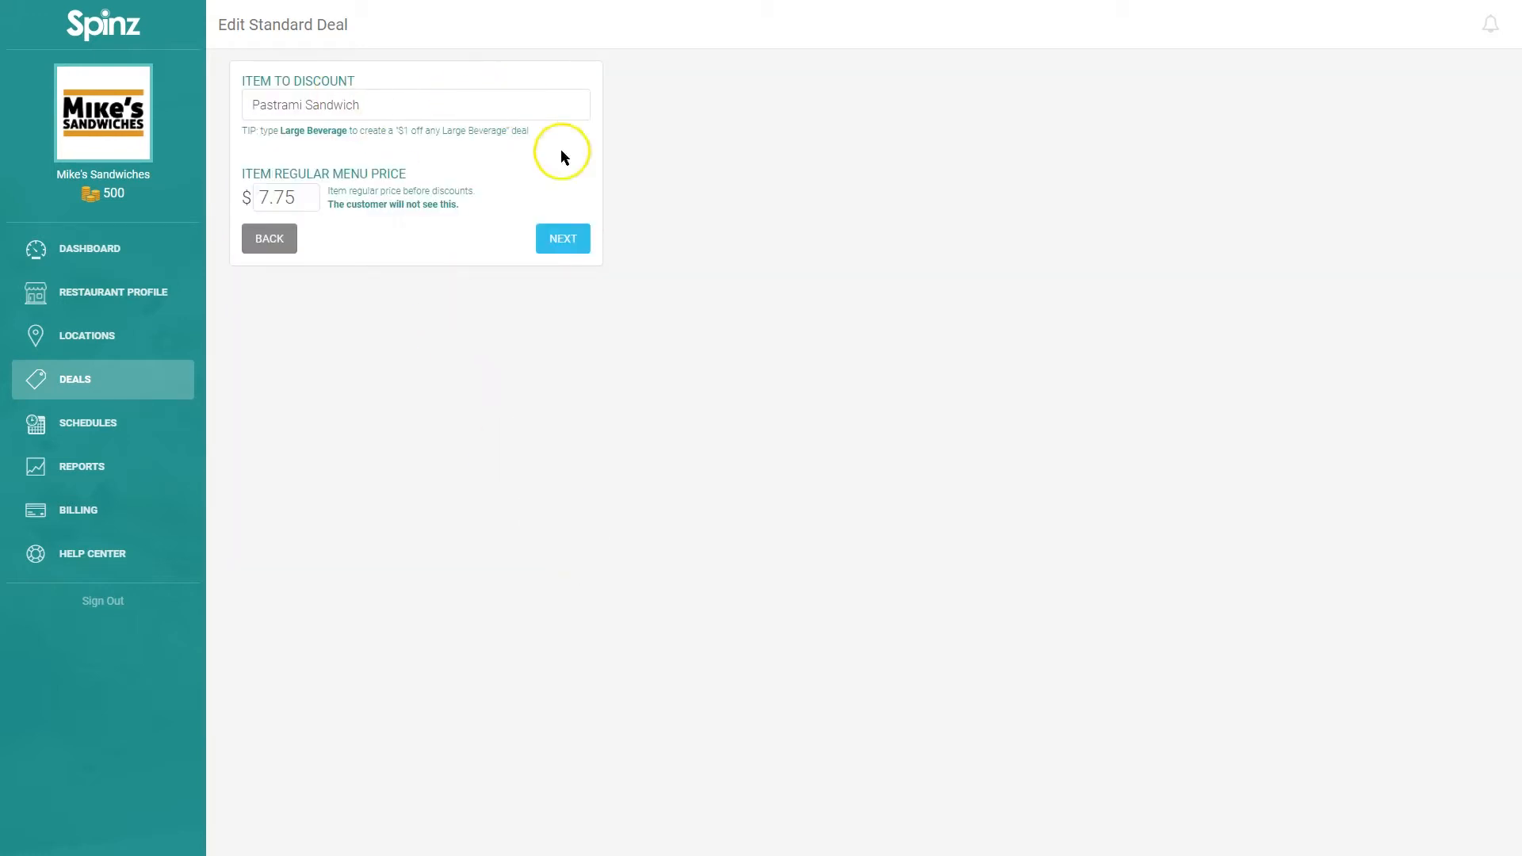
left_click(270, 238)
scroll(465, 713, "down", 1)
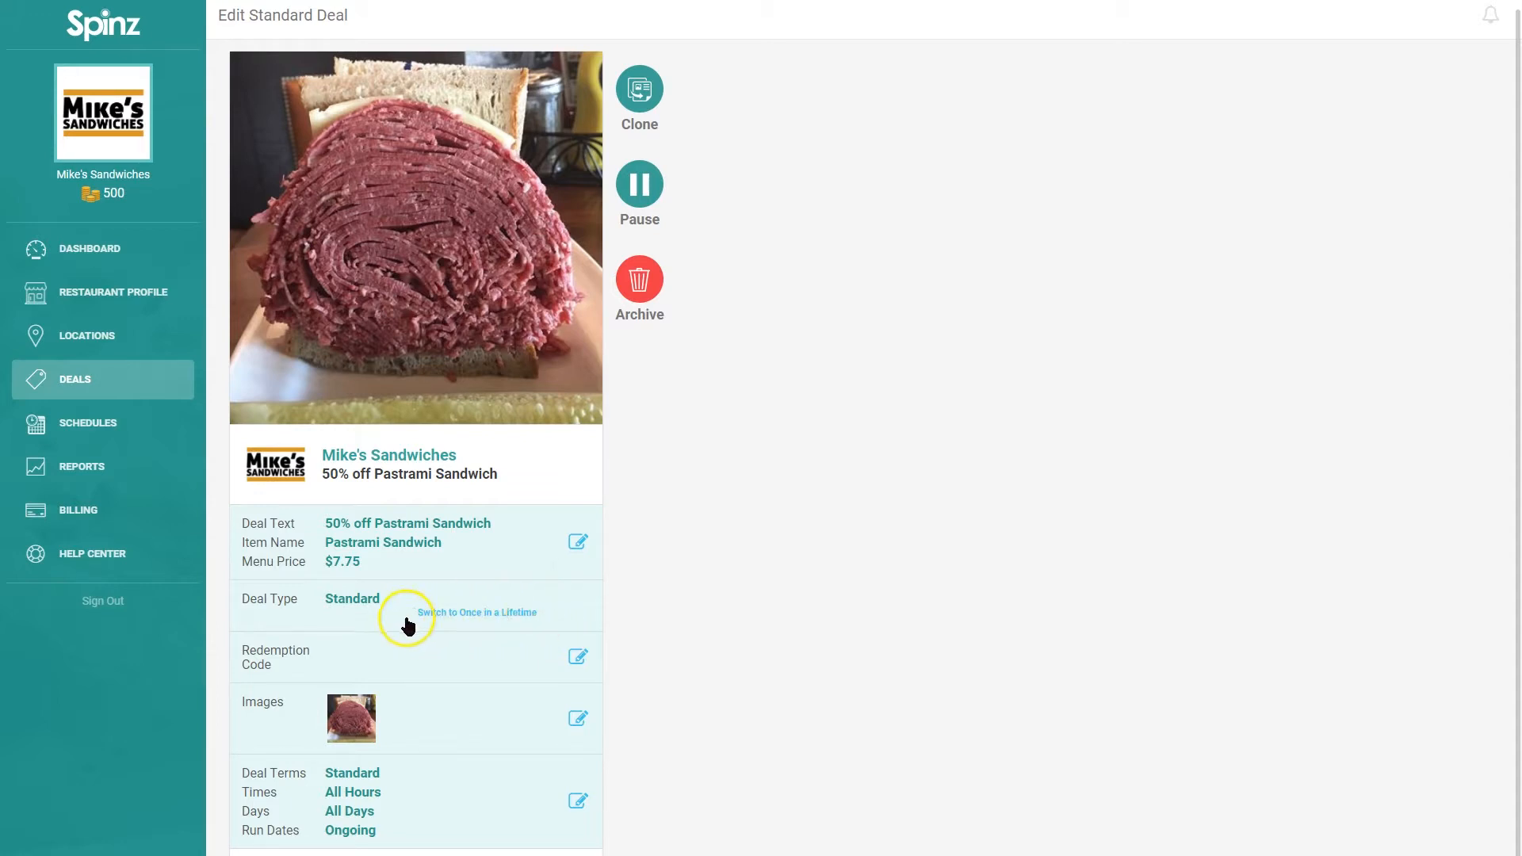
- Try switching the 50% off Pastrami Sandwich deal to Once in a Lifetime, and restore its Standard type
left_click(476, 615)
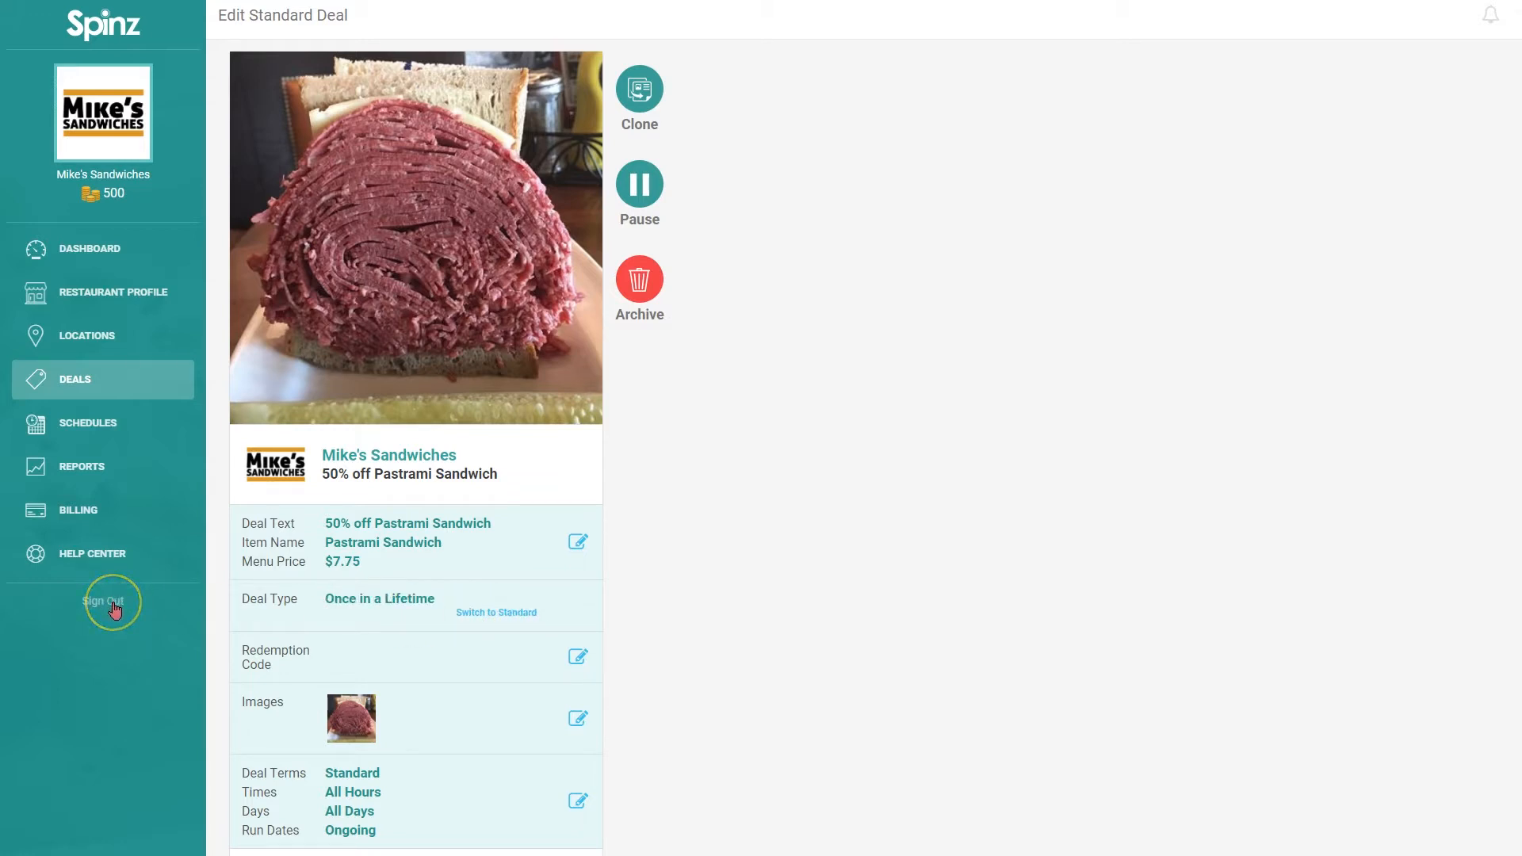
left_click(513, 615)
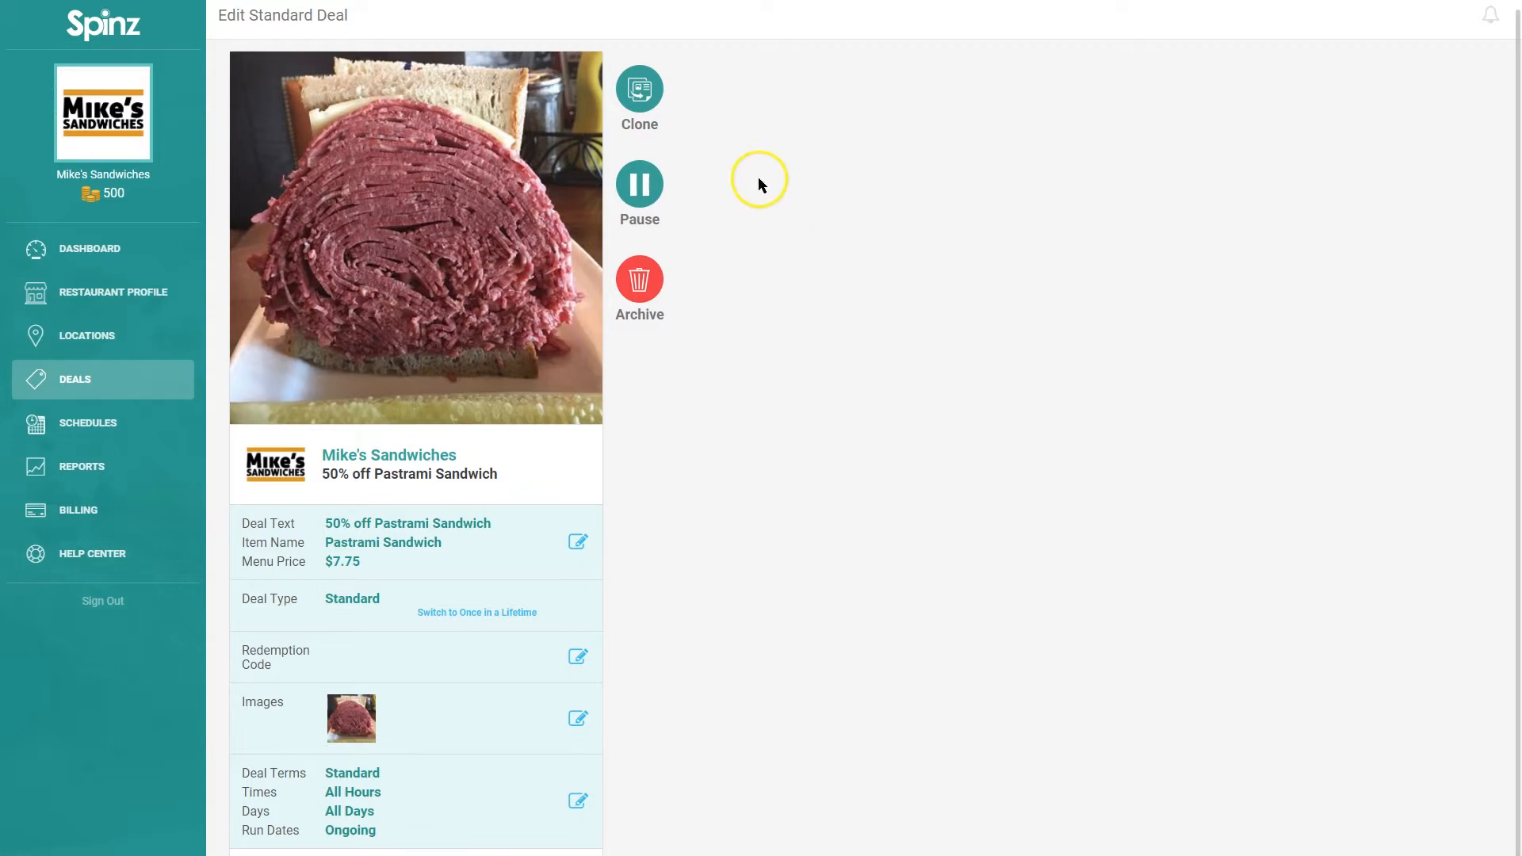
left_click(653, 185)
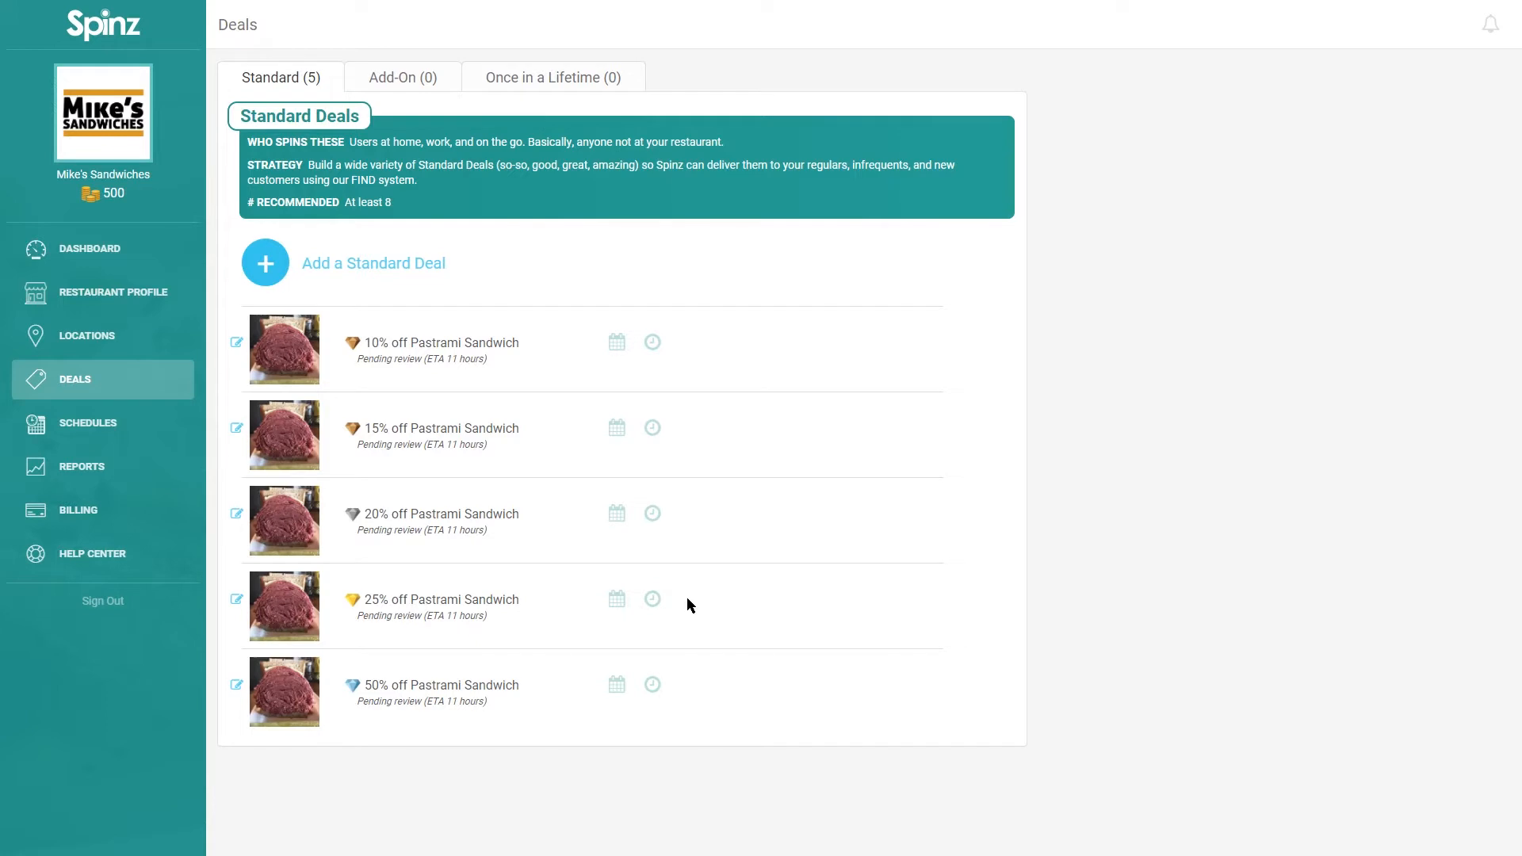
- Start a new standard Entire Order Deal and select the $5 off any order over $20 offer
left_click(374, 264)
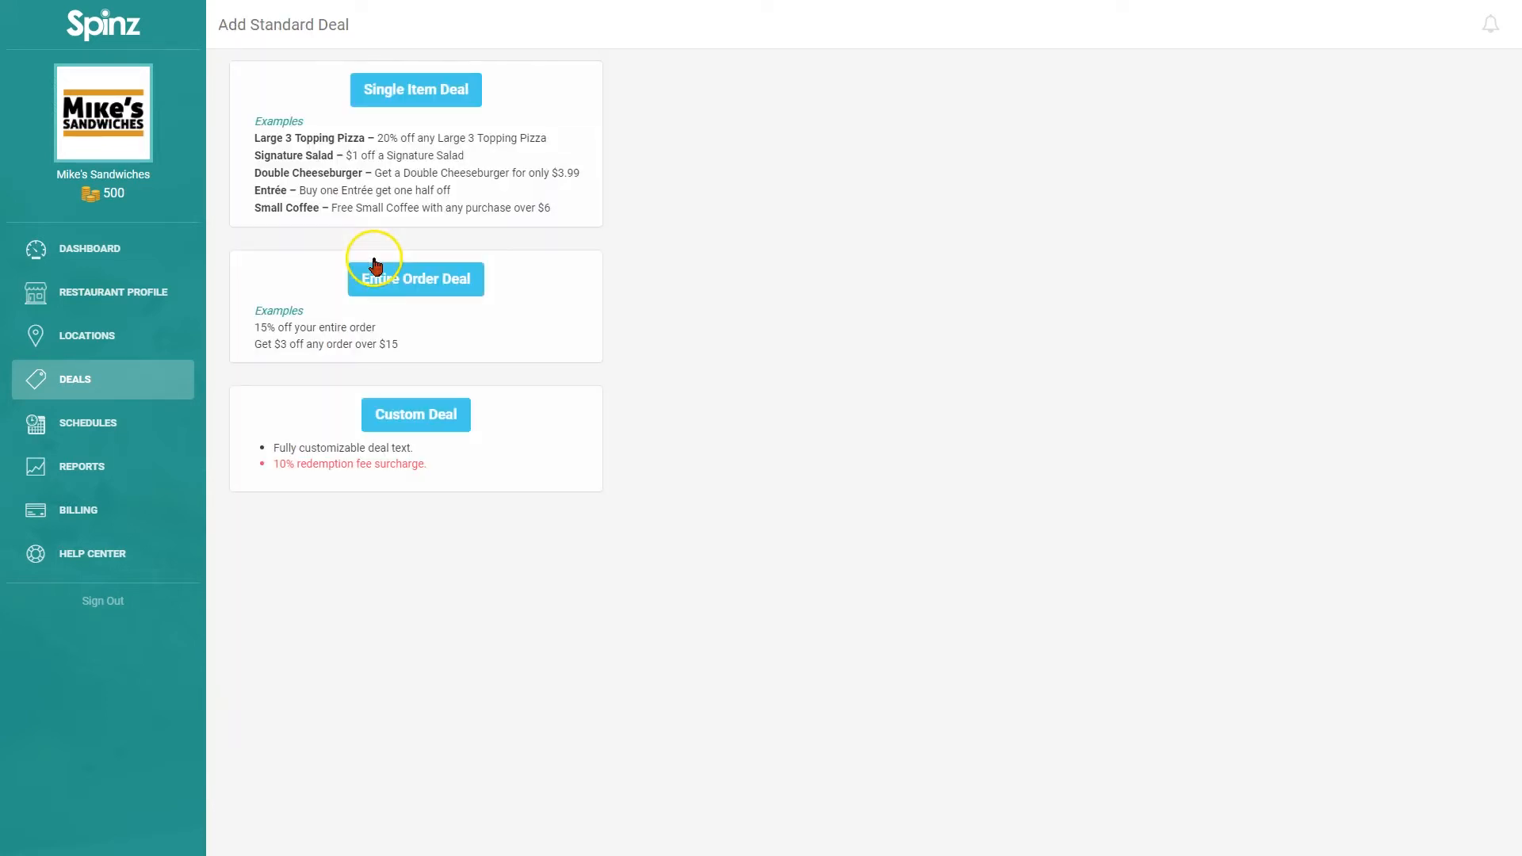
left_click(476, 295)
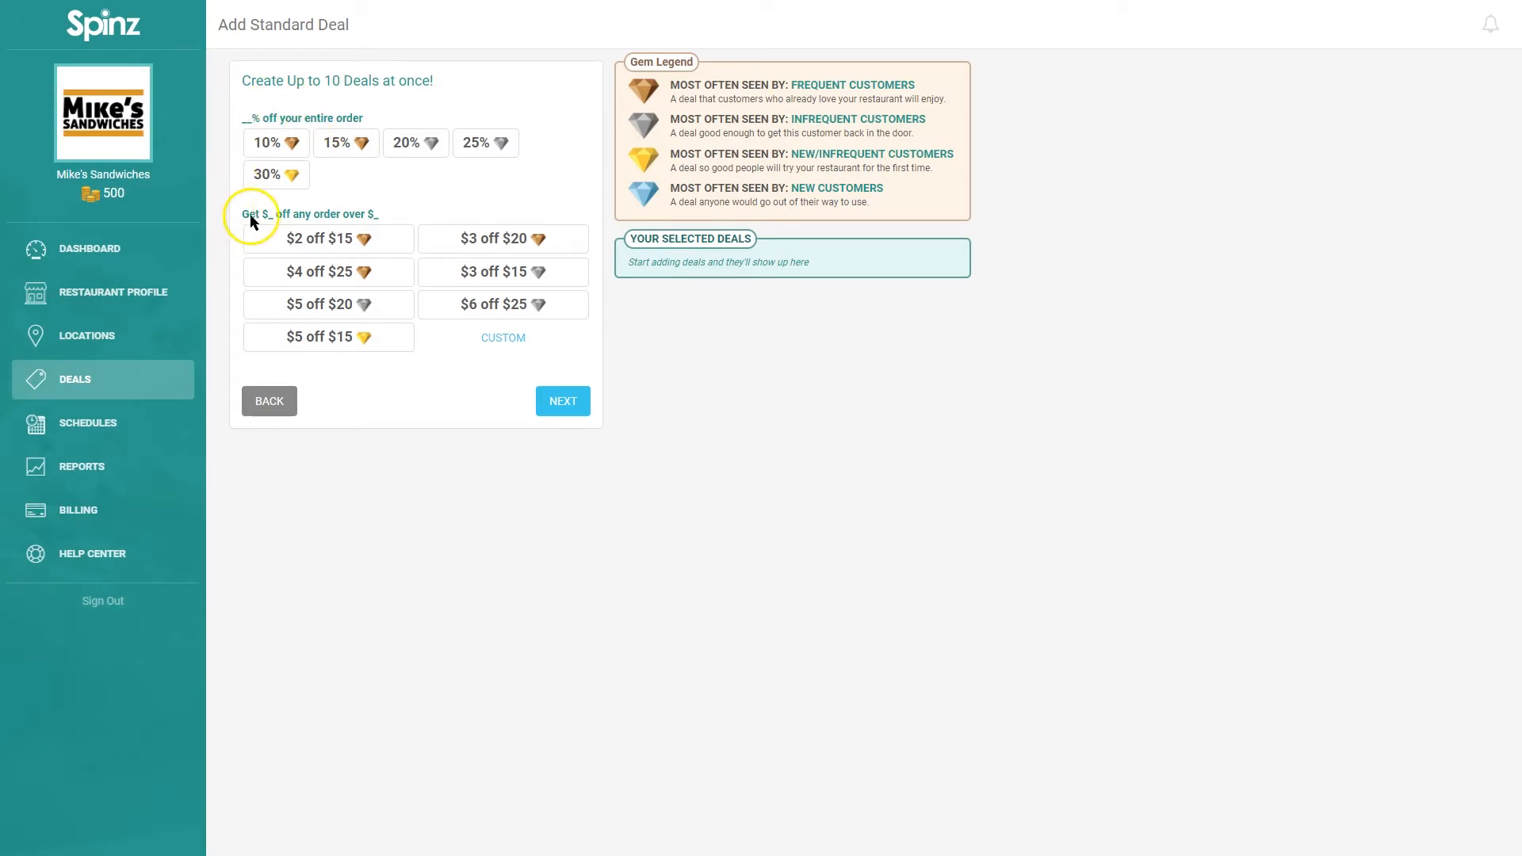
left_click(289, 306)
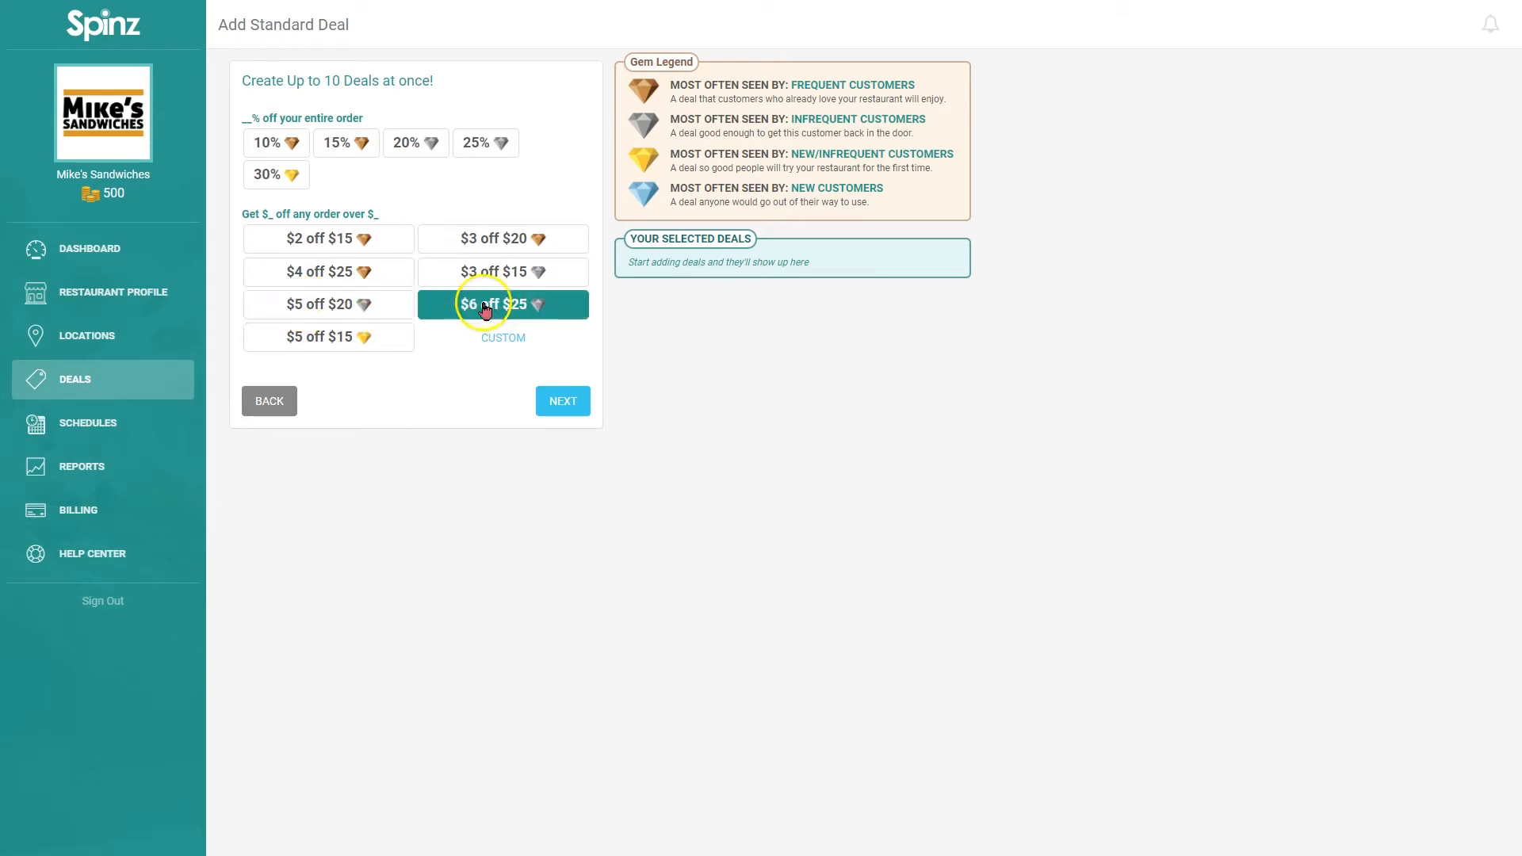
left_click(517, 342)
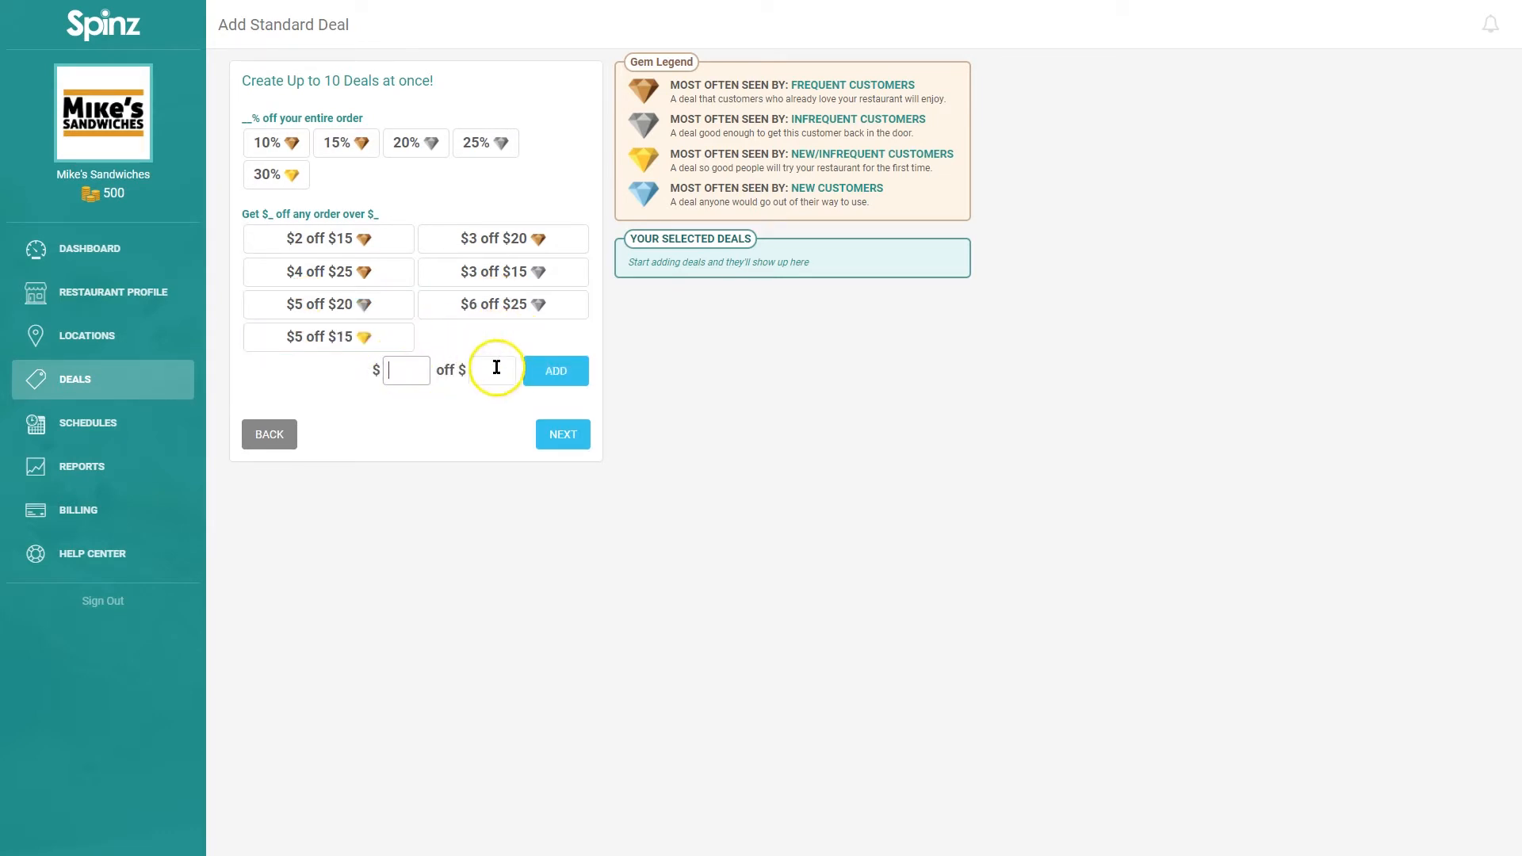
left_click(393, 371)
left_click(393, 315)
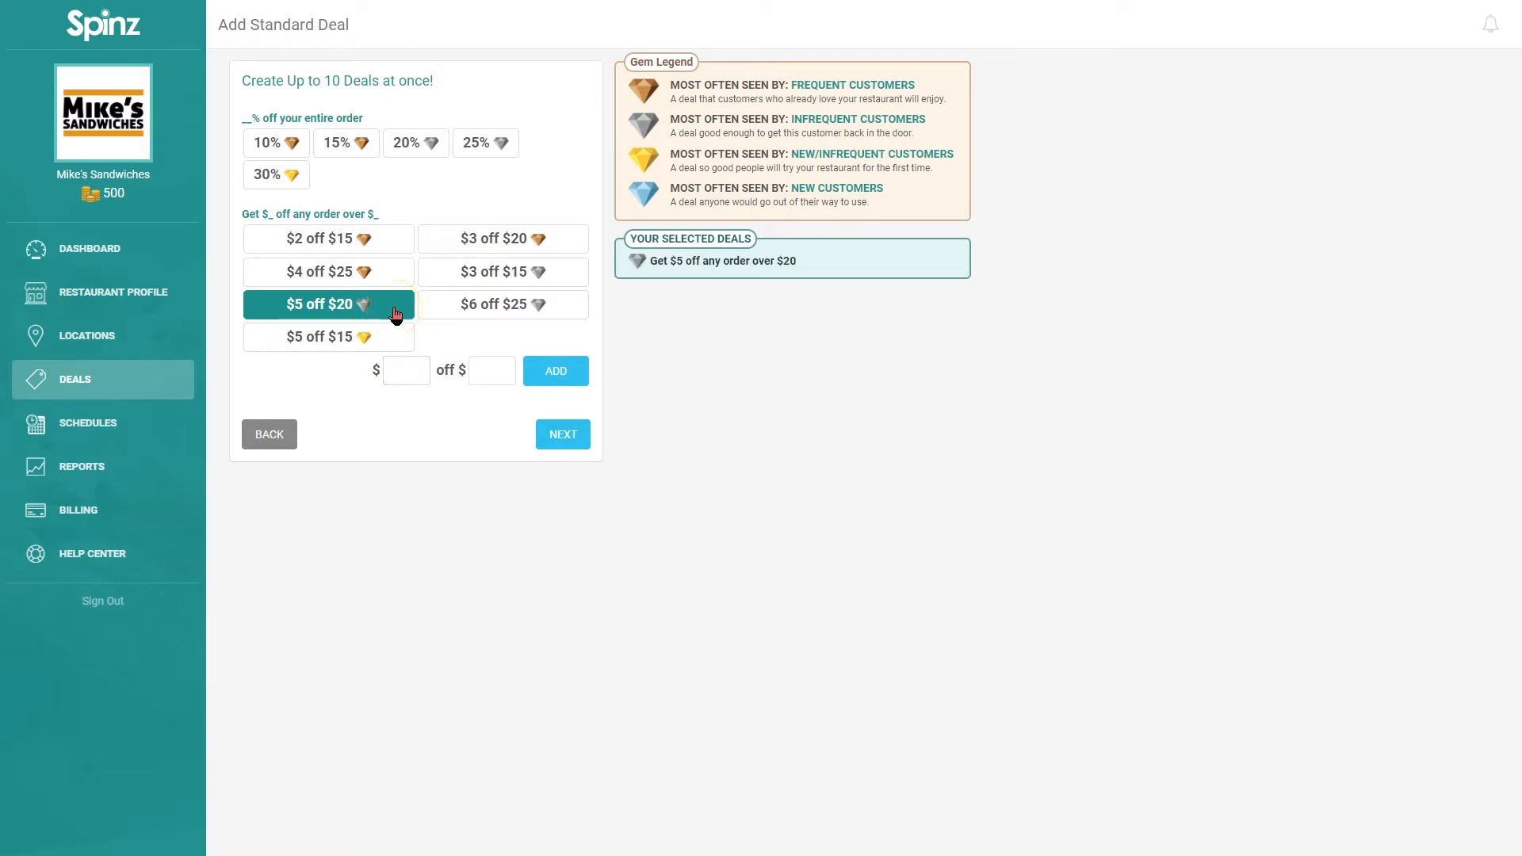
left_click(407, 307)
- Continue with only one entire order deal and skip the redemption codes
left_click(584, 441)
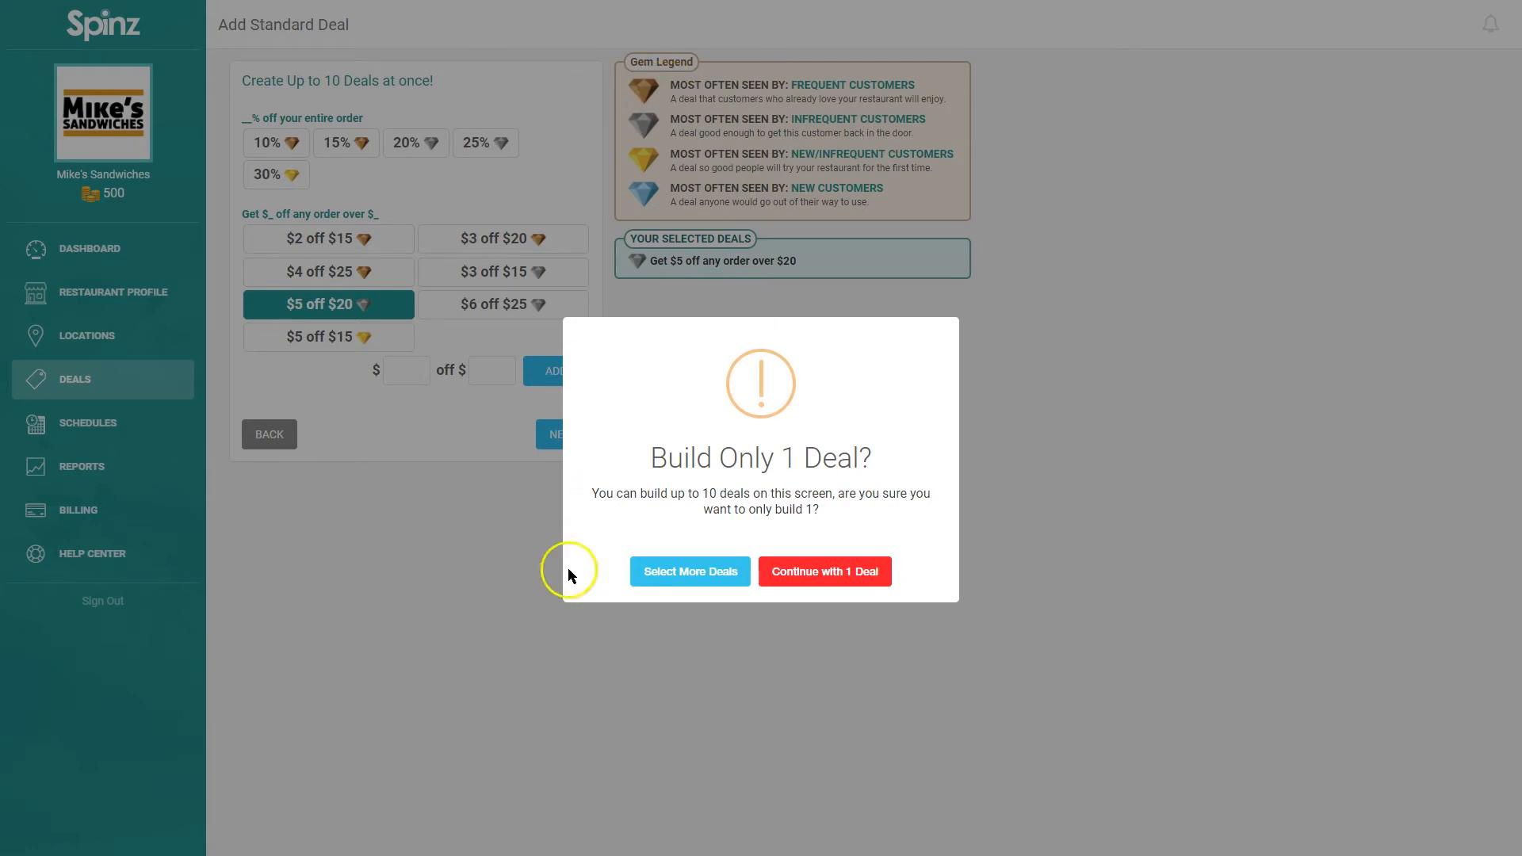
left_click(887, 576)
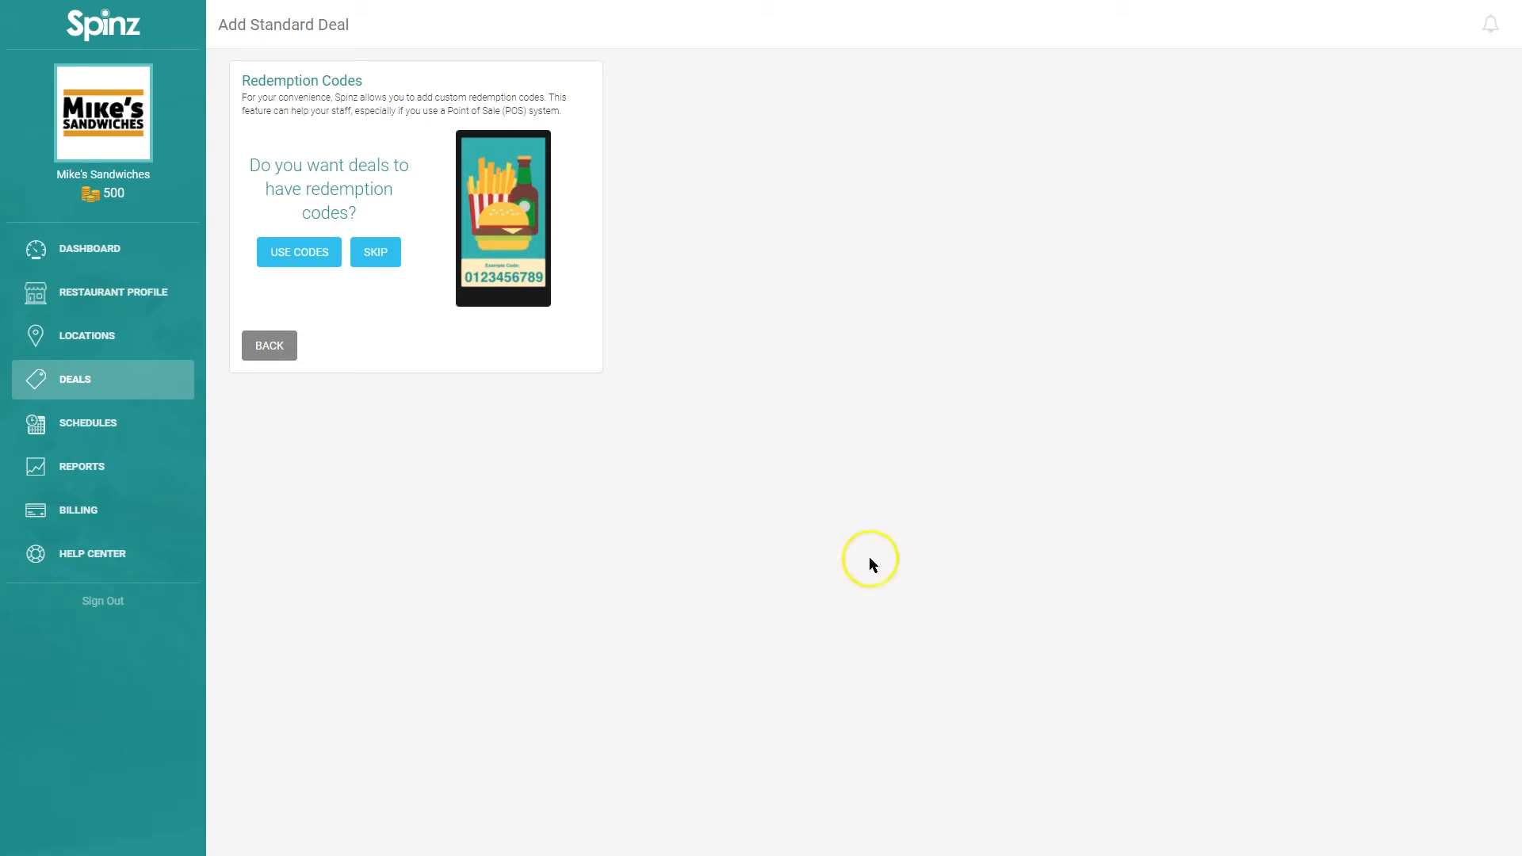
left_click(395, 268)
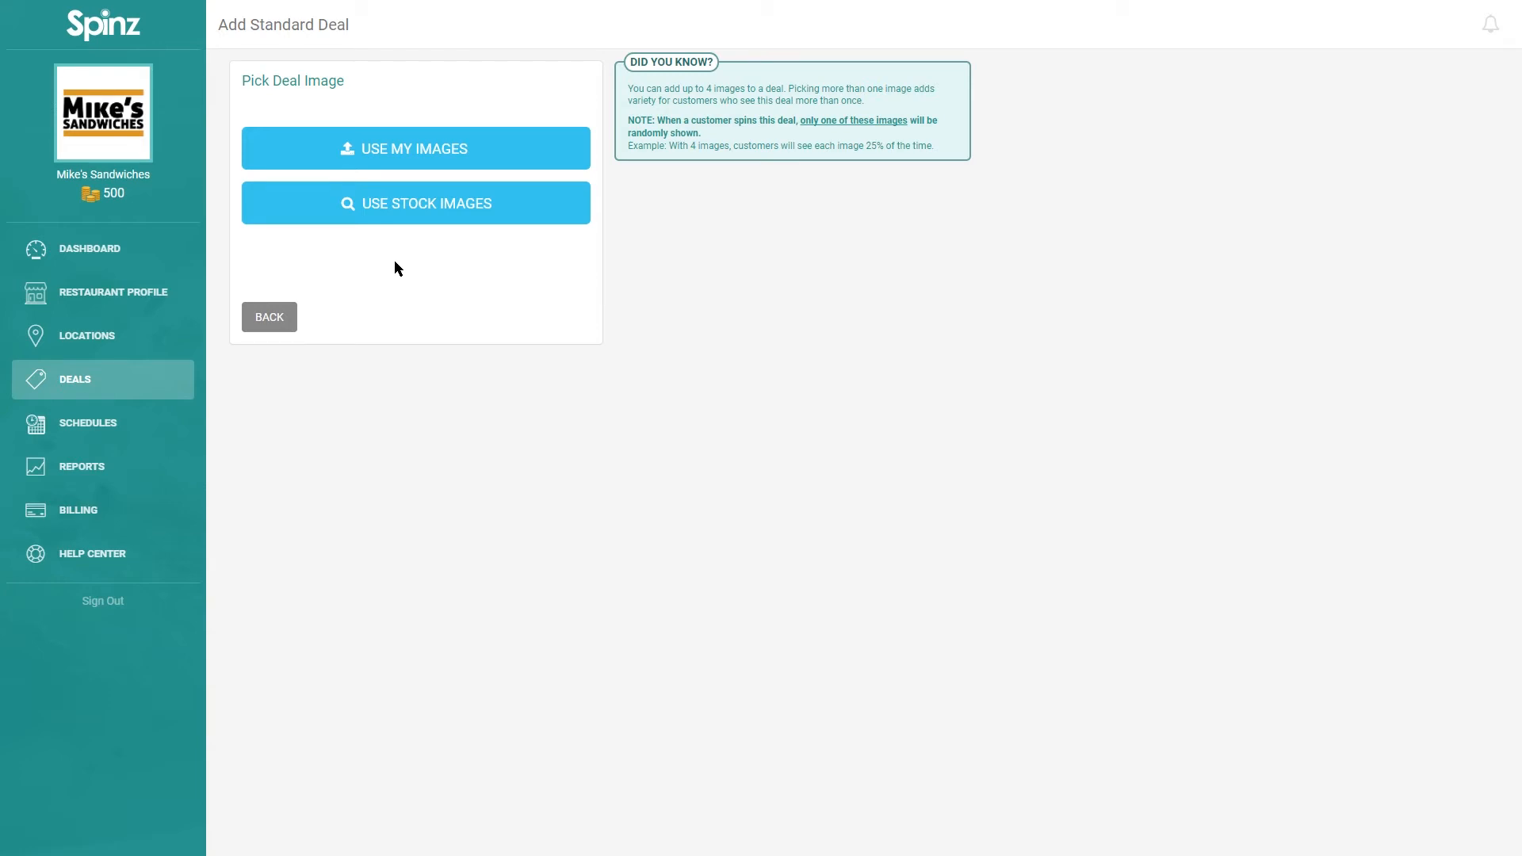
- Upload the Sandwiches picture from the Mike's Sandwiches folder as a deal image, shifting its square crop toward the picture's left side
left_click(519, 159)
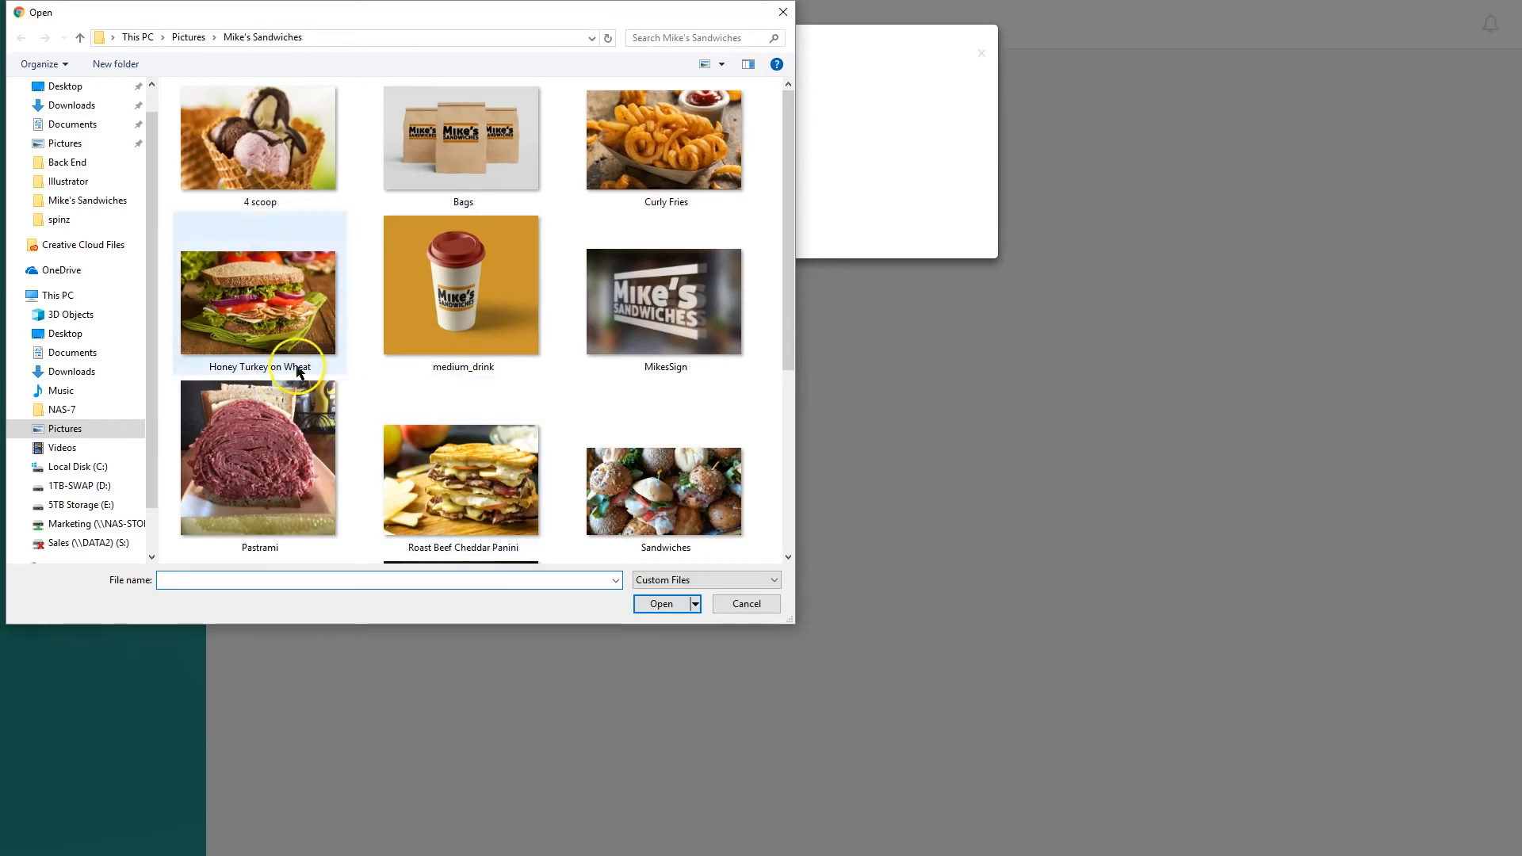
left_click(444, 143)
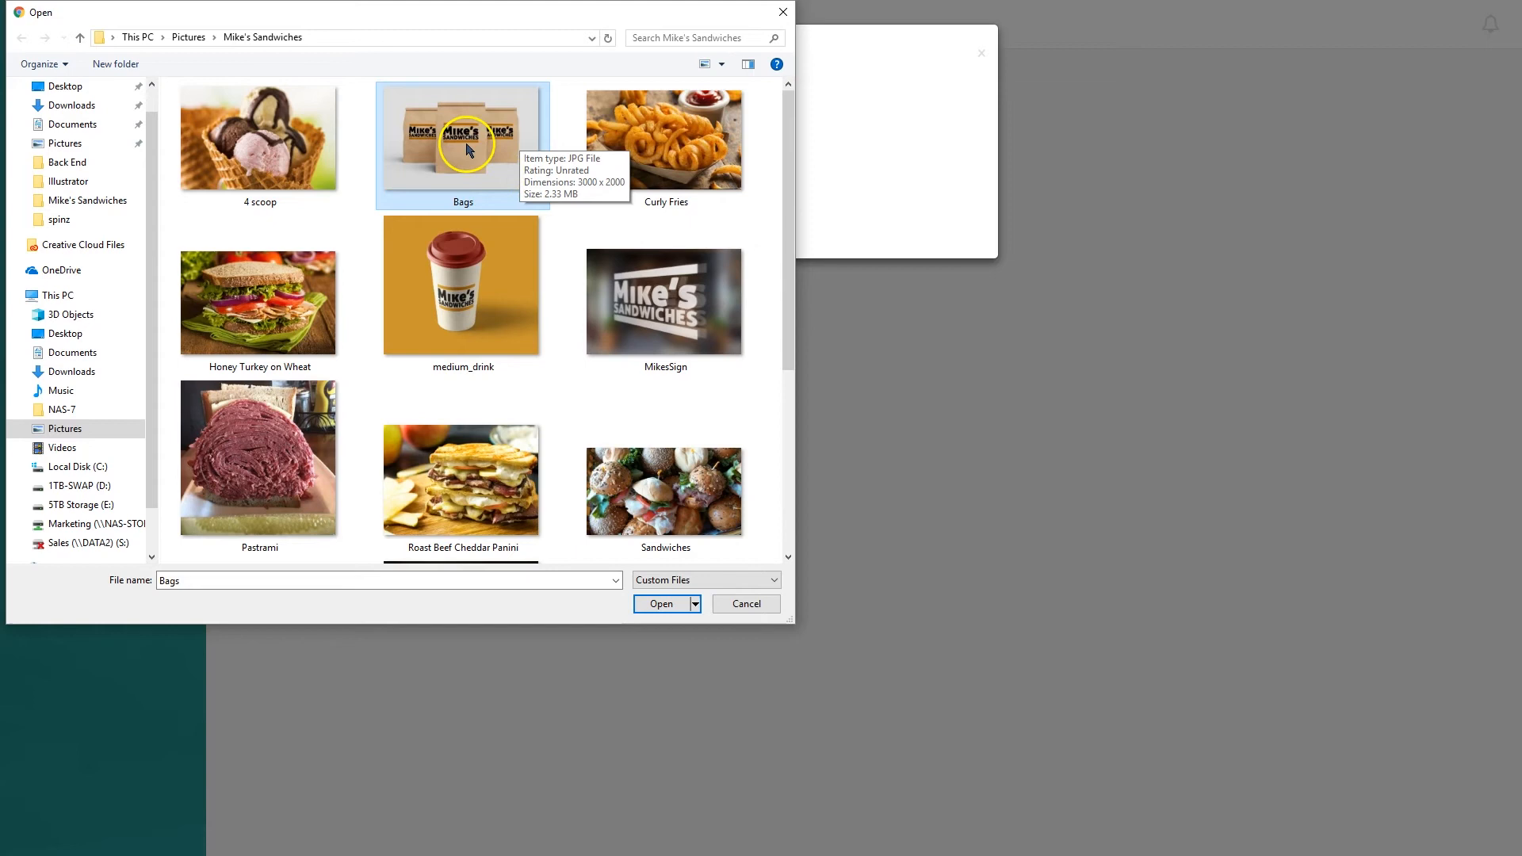
left_click(704, 340)
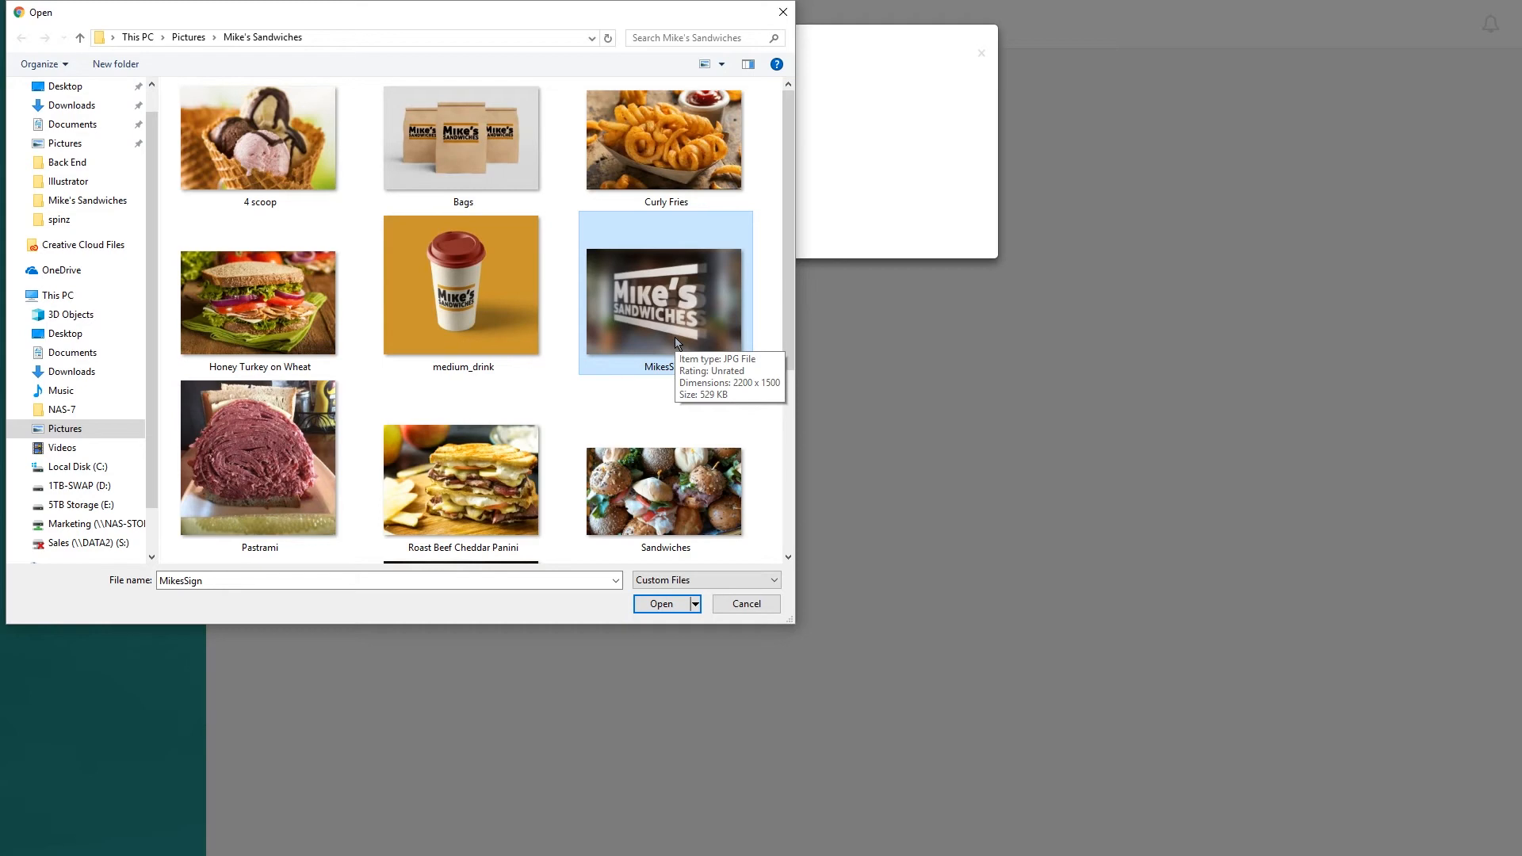
scroll(678, 343, "down", 3)
left_click(690, 231)
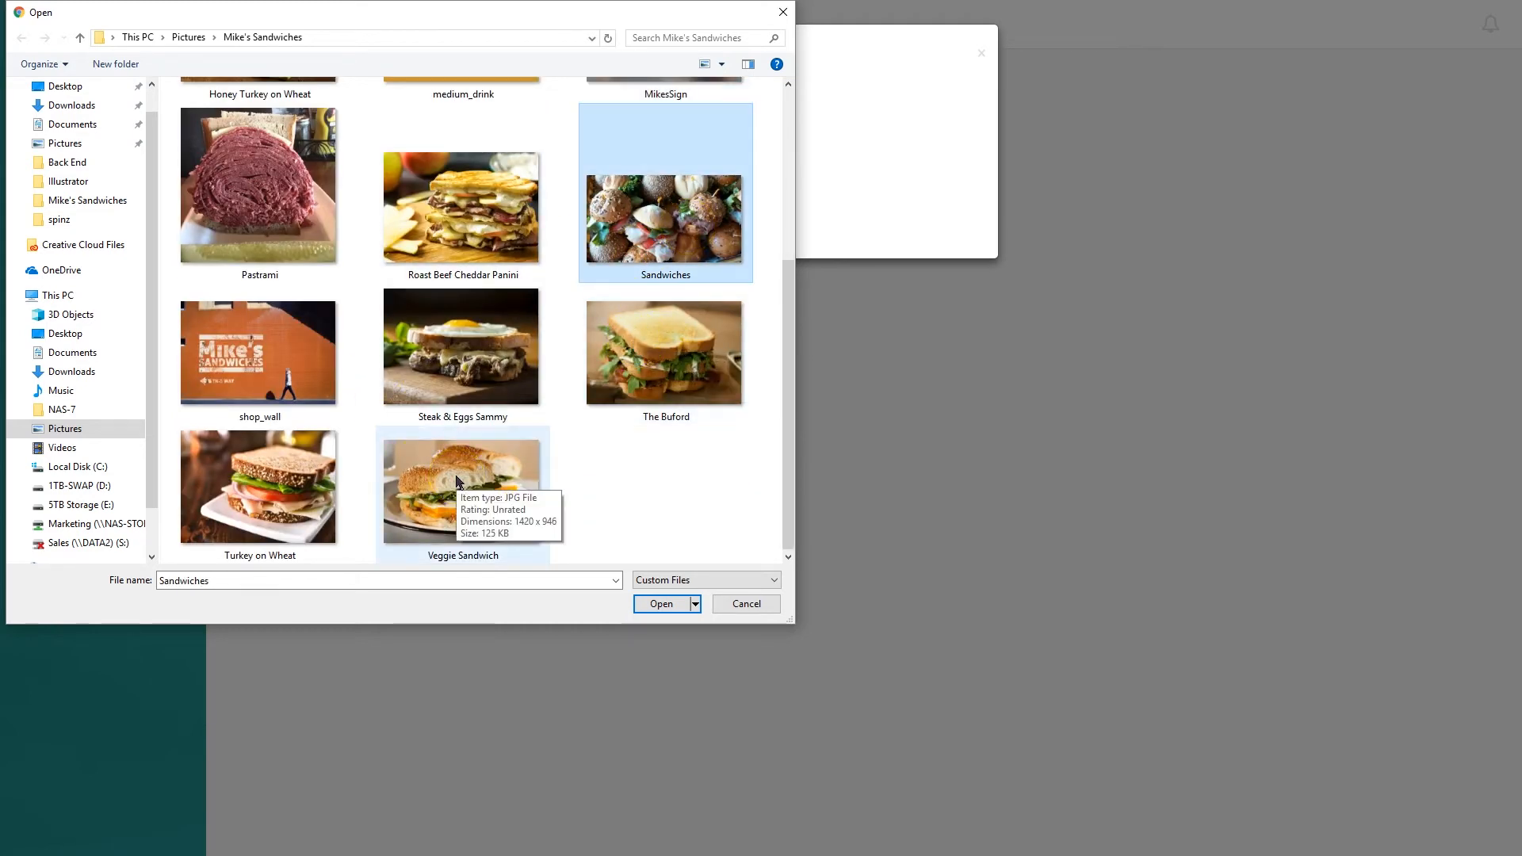
left_click(233, 390)
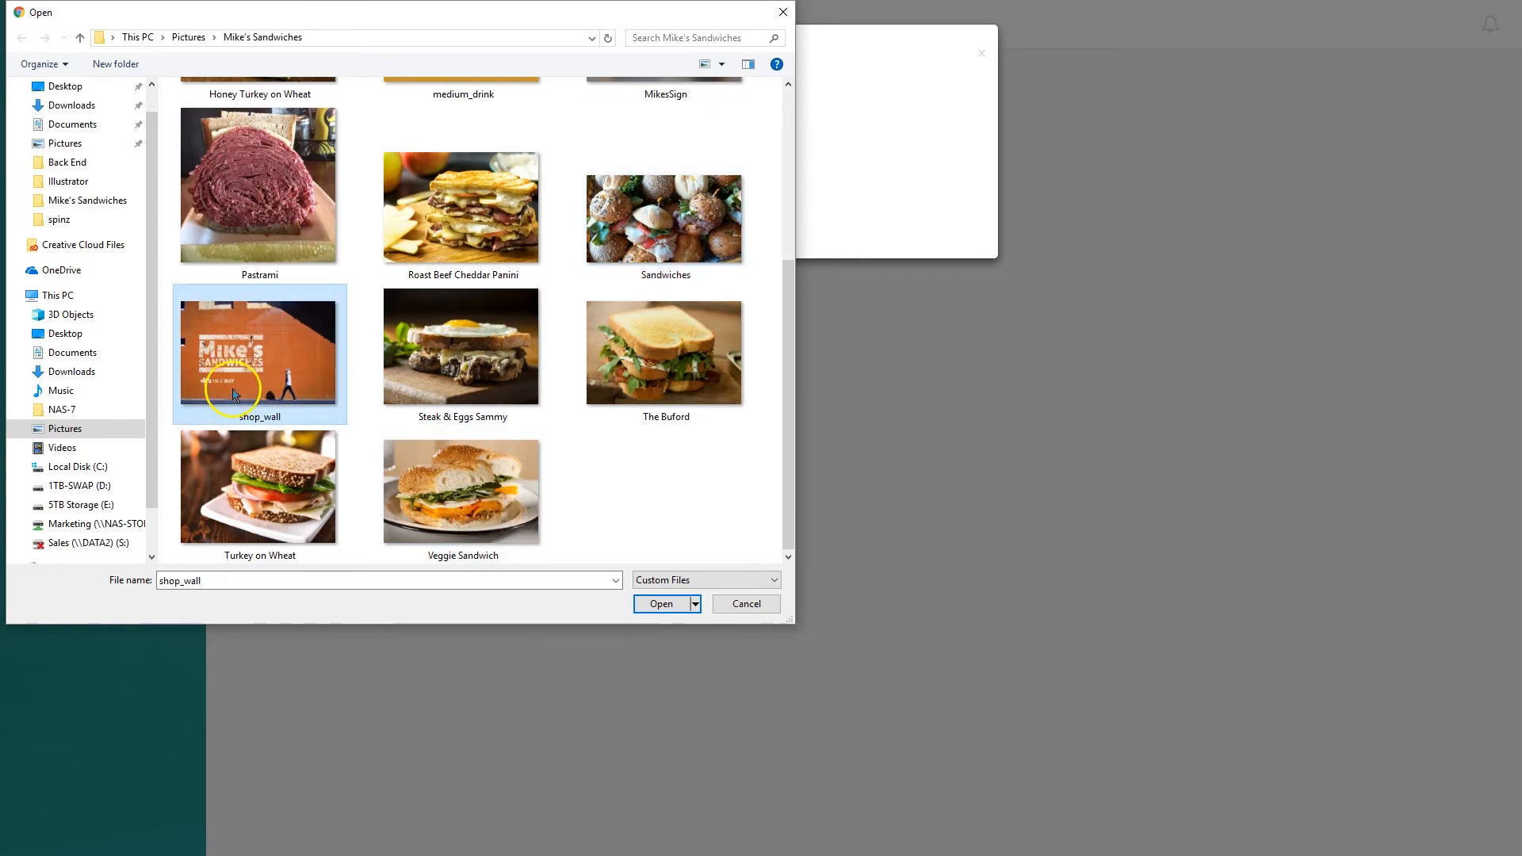
left_click(643, 234)
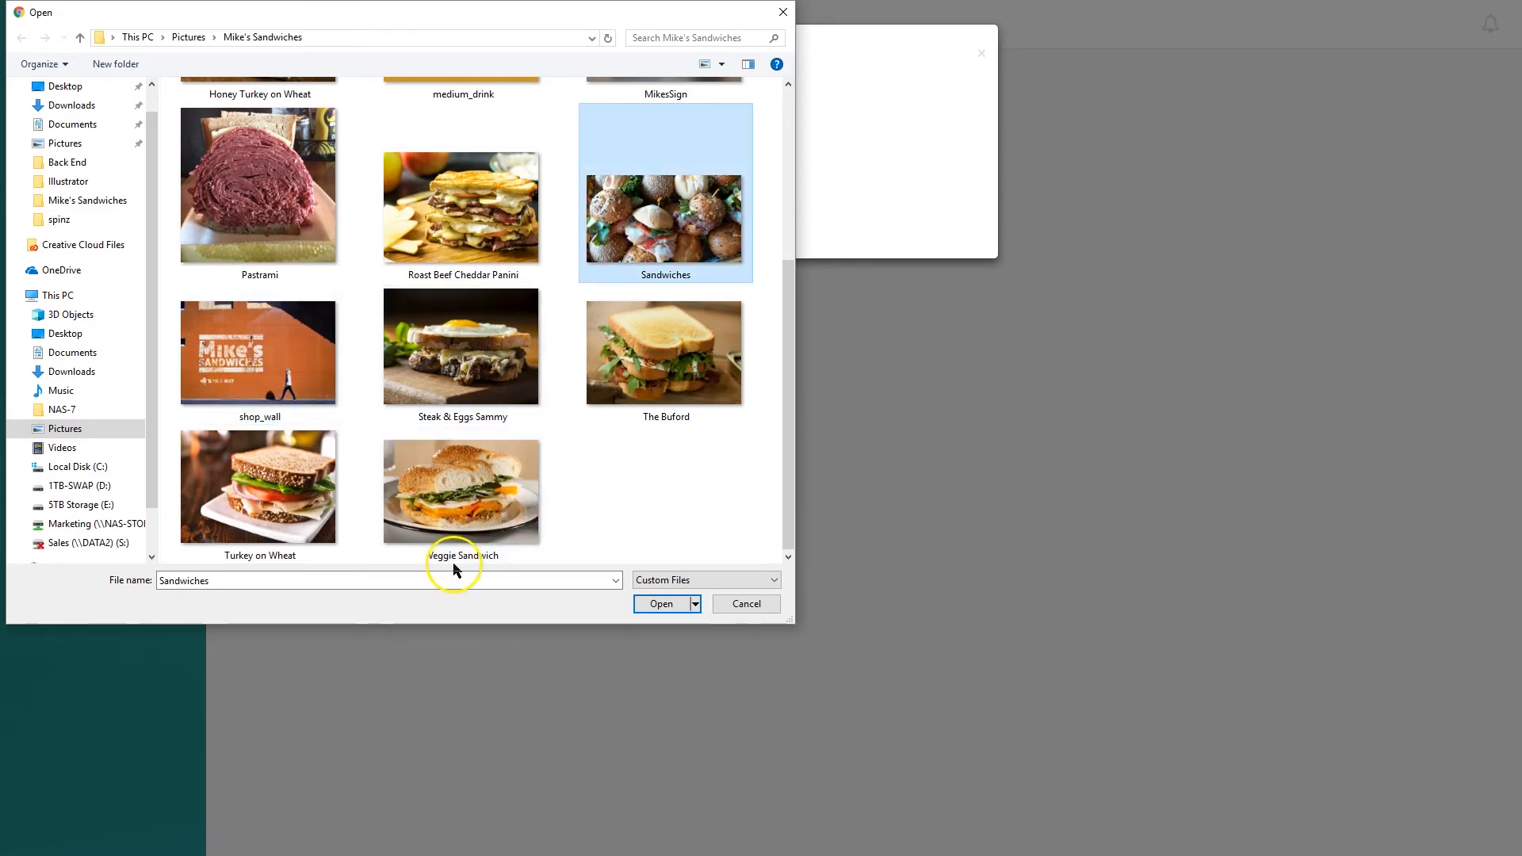
left_click(665, 604)
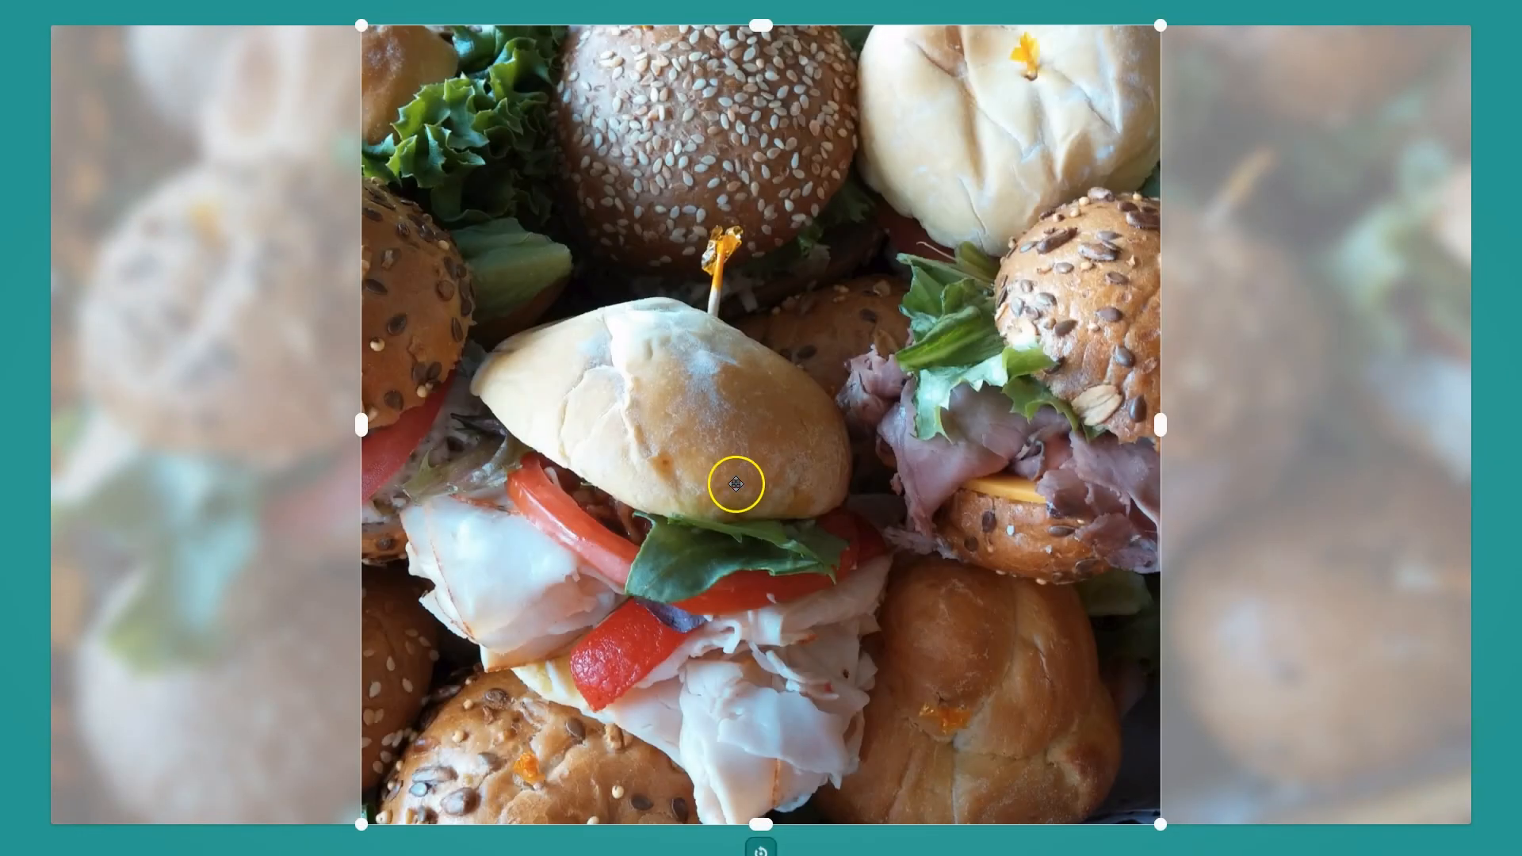
left_click_drag(734, 482, 473, 510)
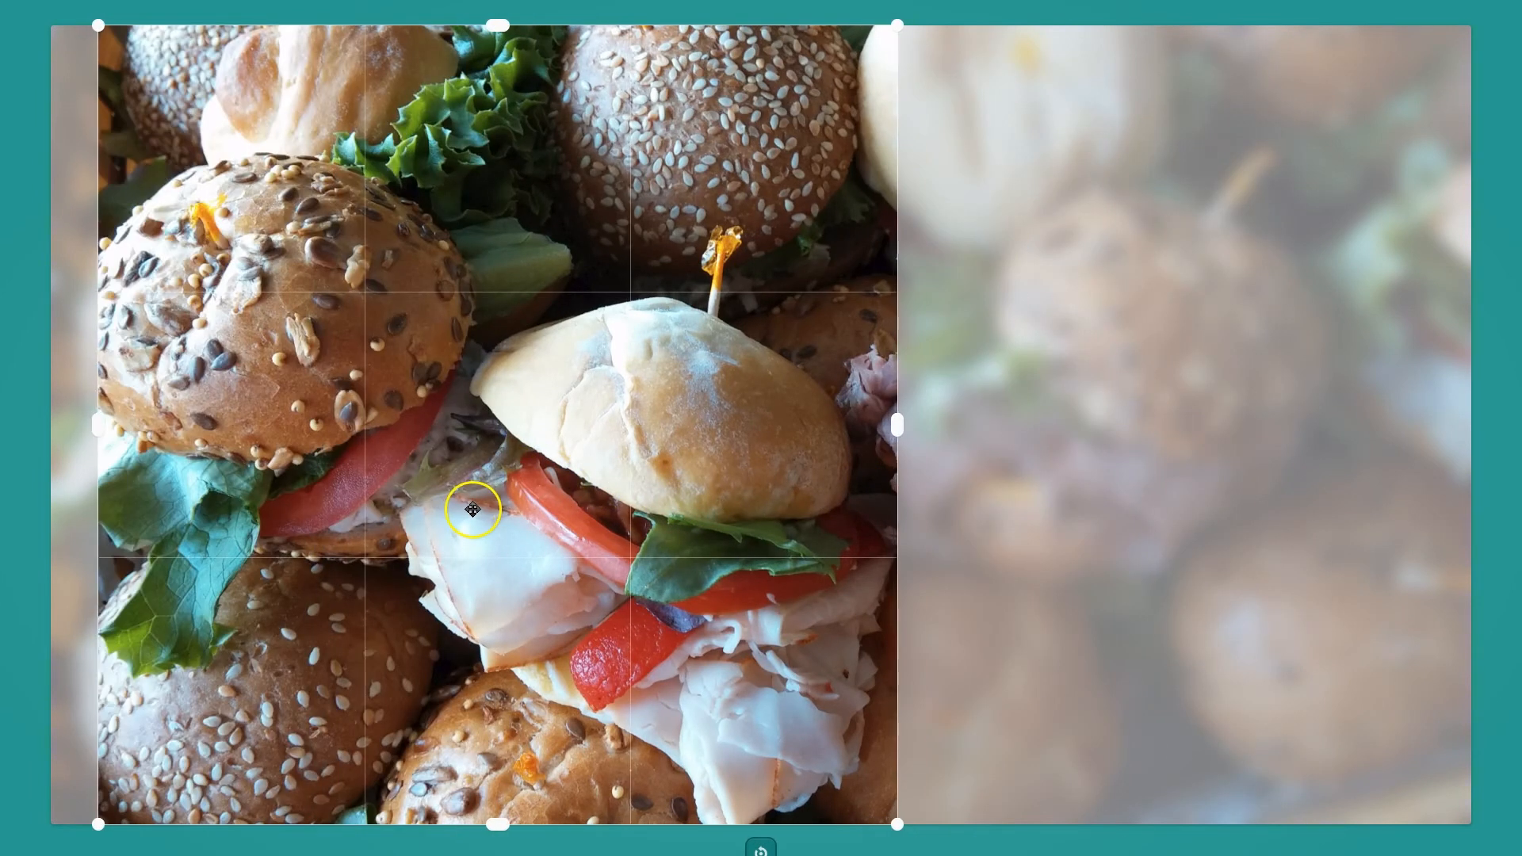
left_click(760, 850)
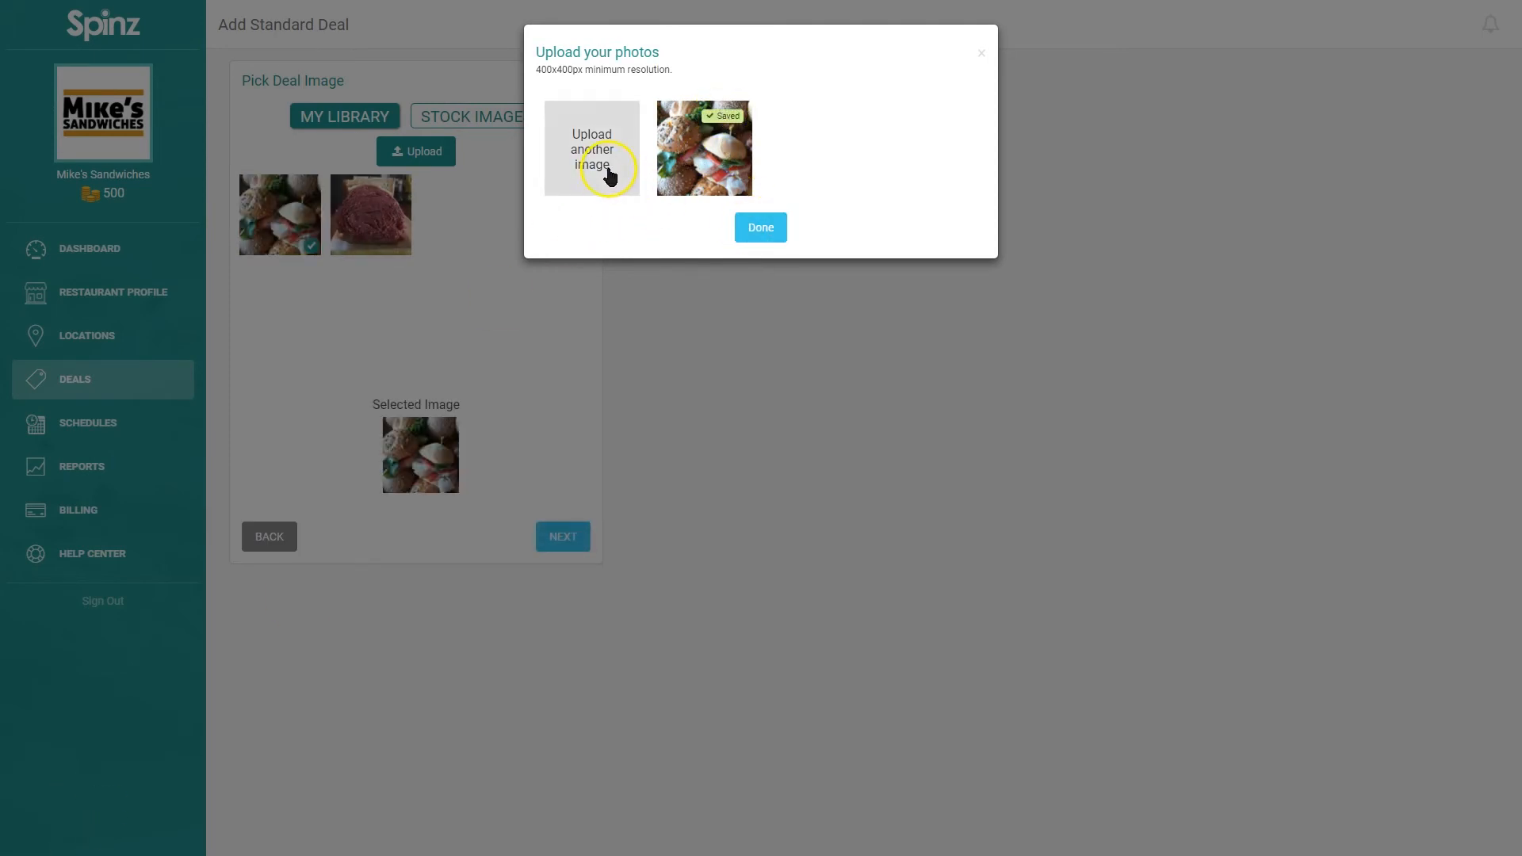
- Upload shop_wall as a second deal image, cropped to include the full Mike's Sandwiches sign, and finish the photo upload
left_click(608, 176)
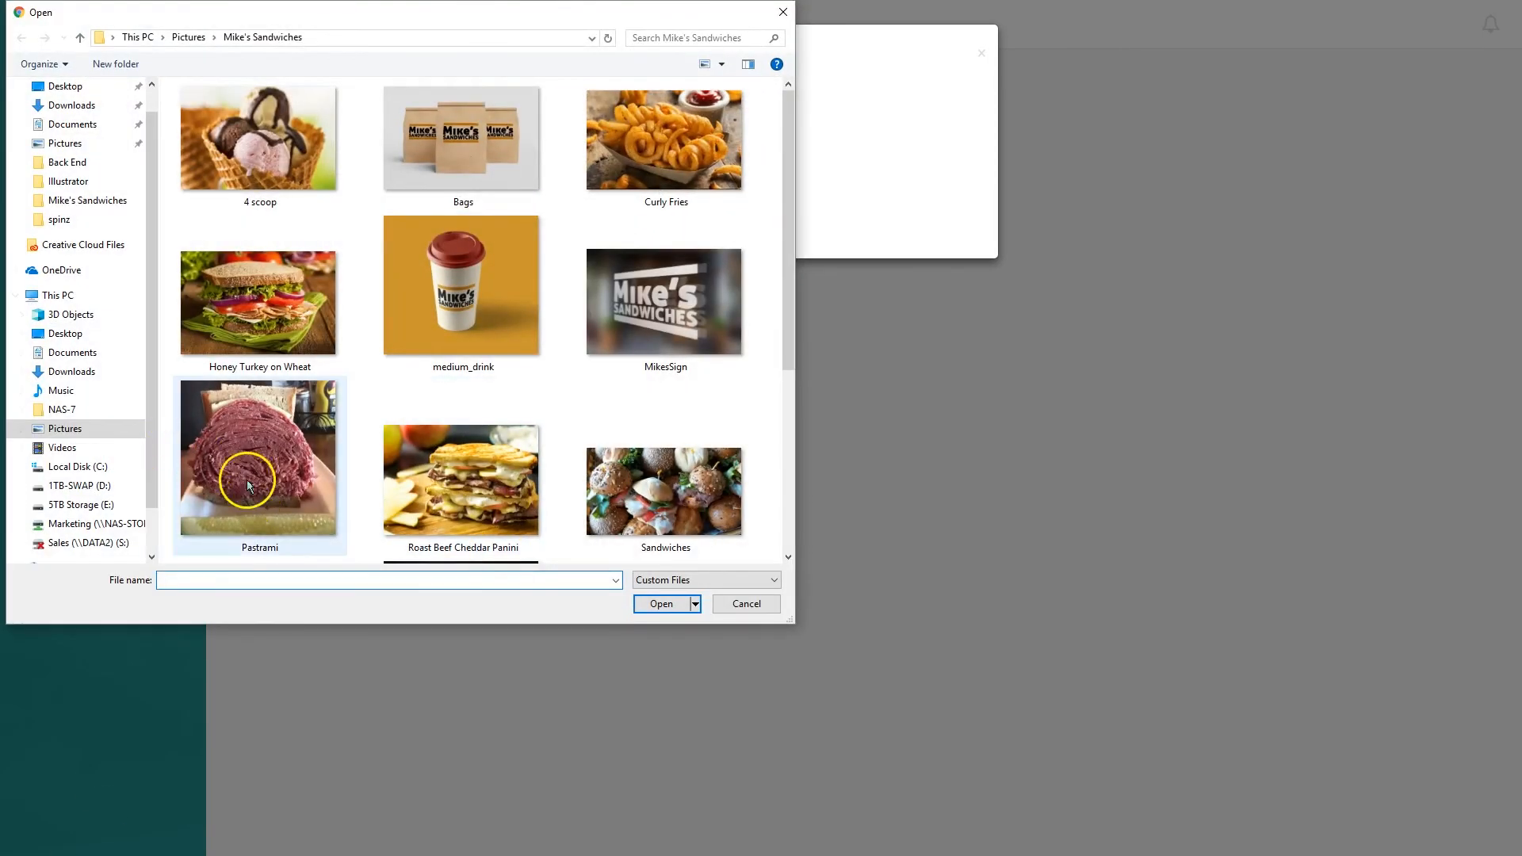
scroll(247, 485, "down", 3)
left_click(286, 394)
left_click(663, 604)
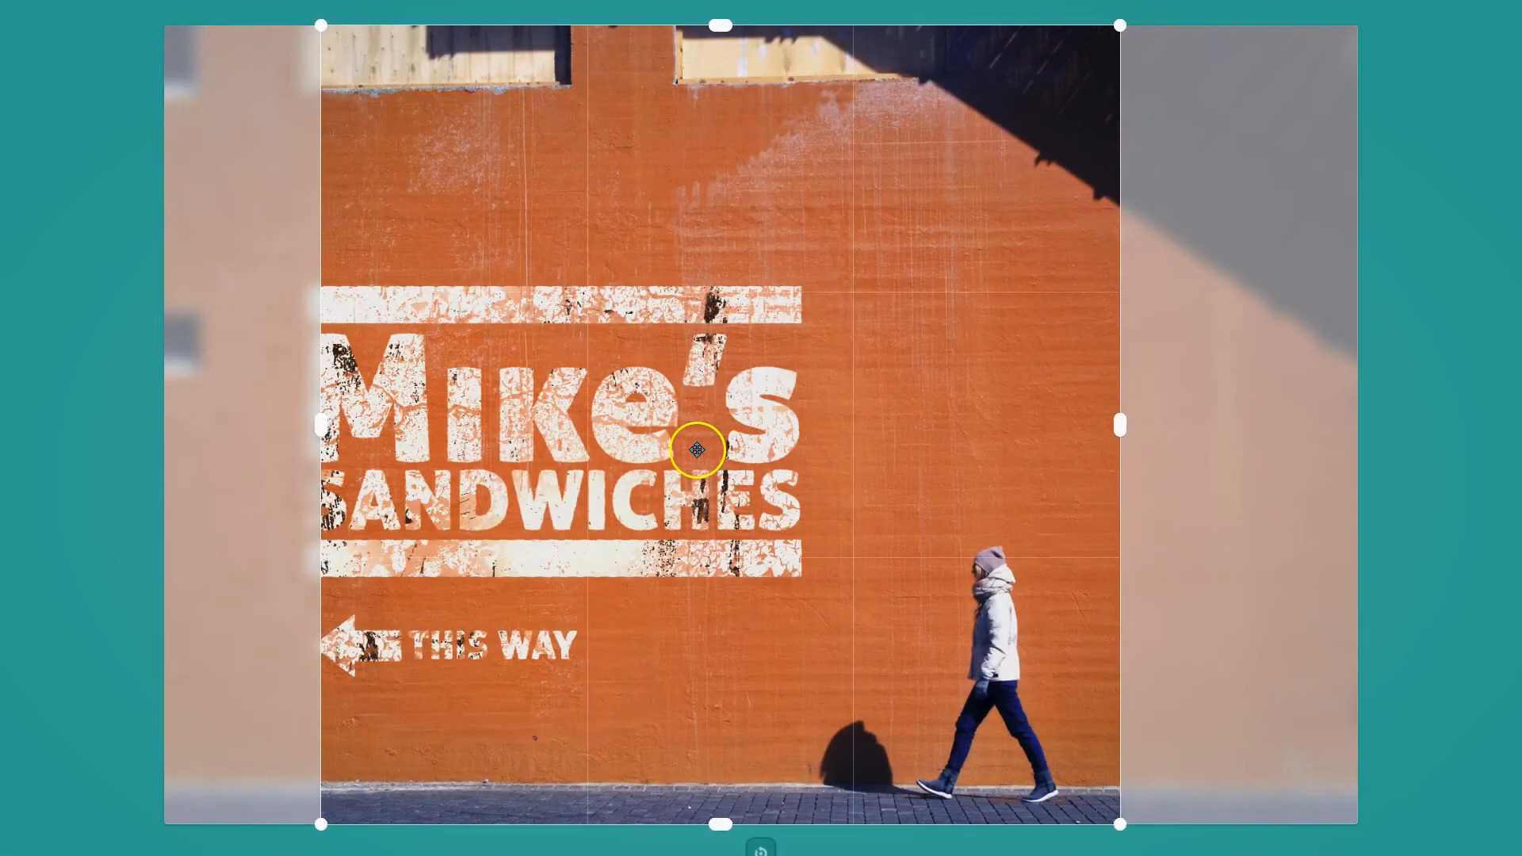
left_click_drag(696, 450, 622, 450)
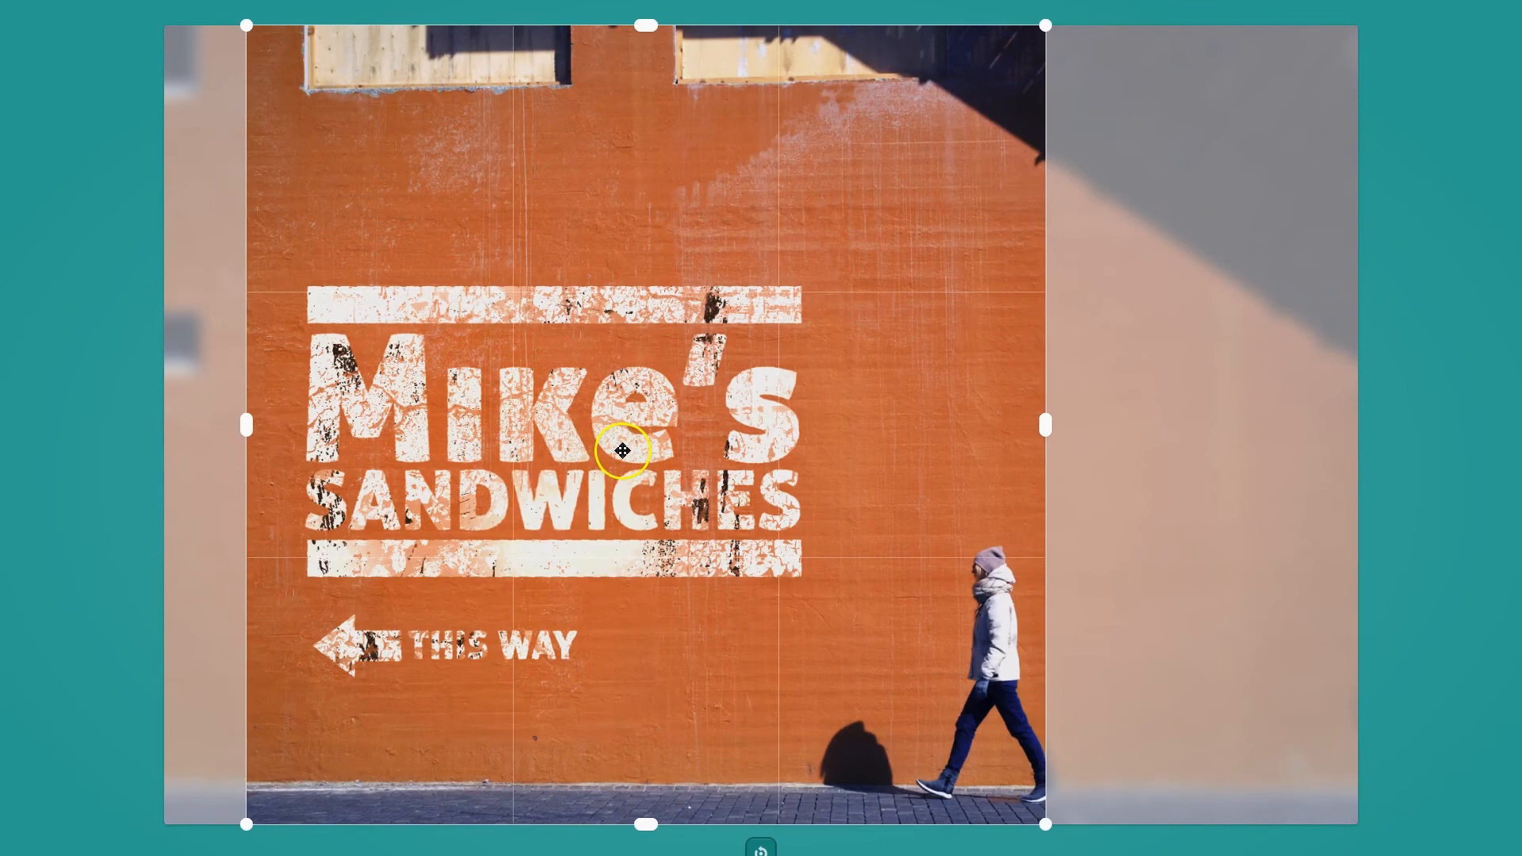
left_click(761, 848)
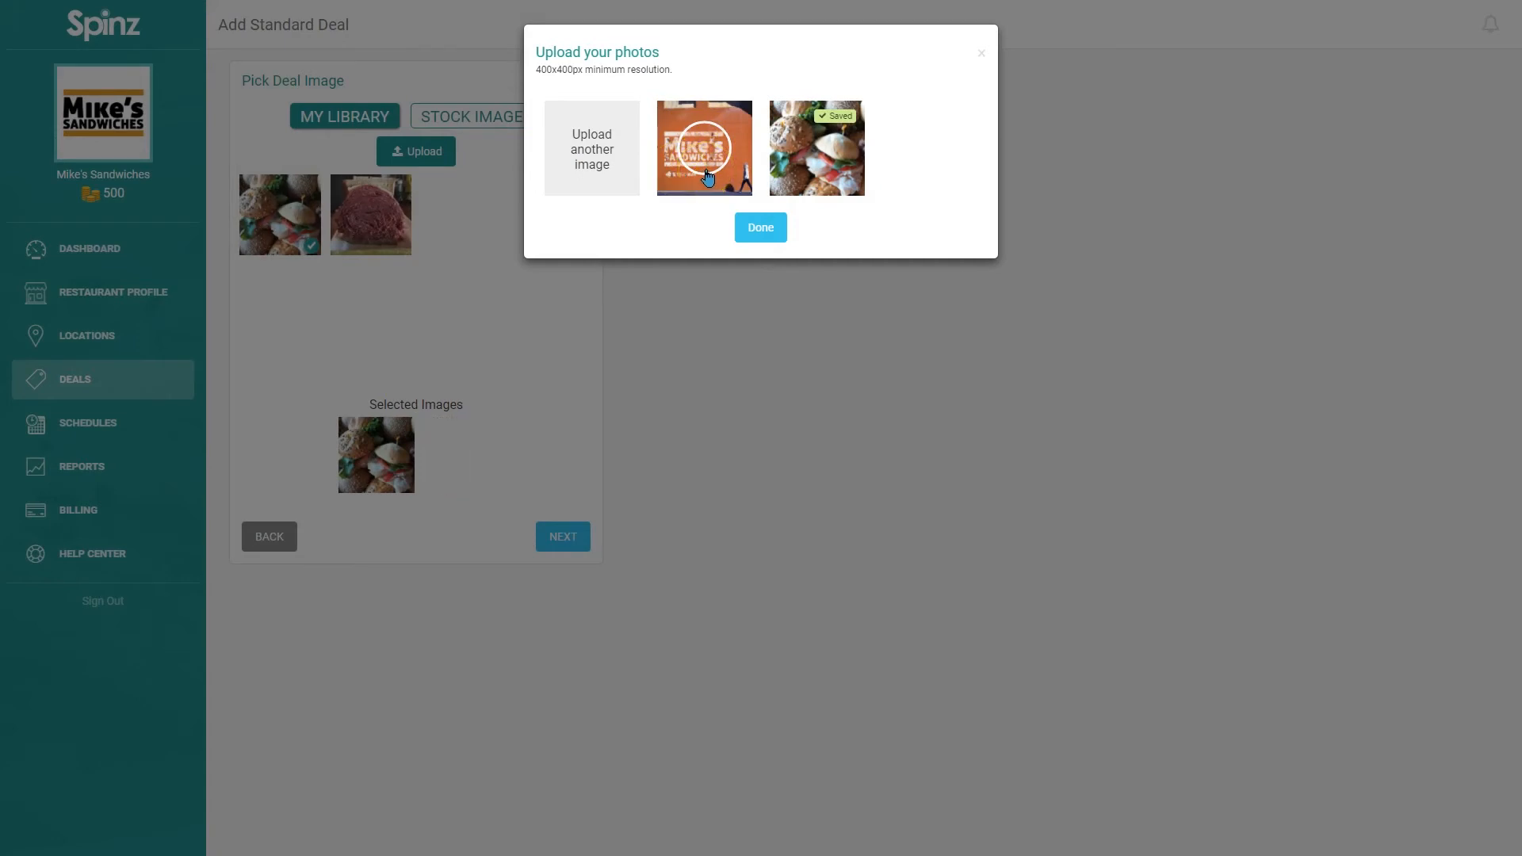
left_click(753, 230)
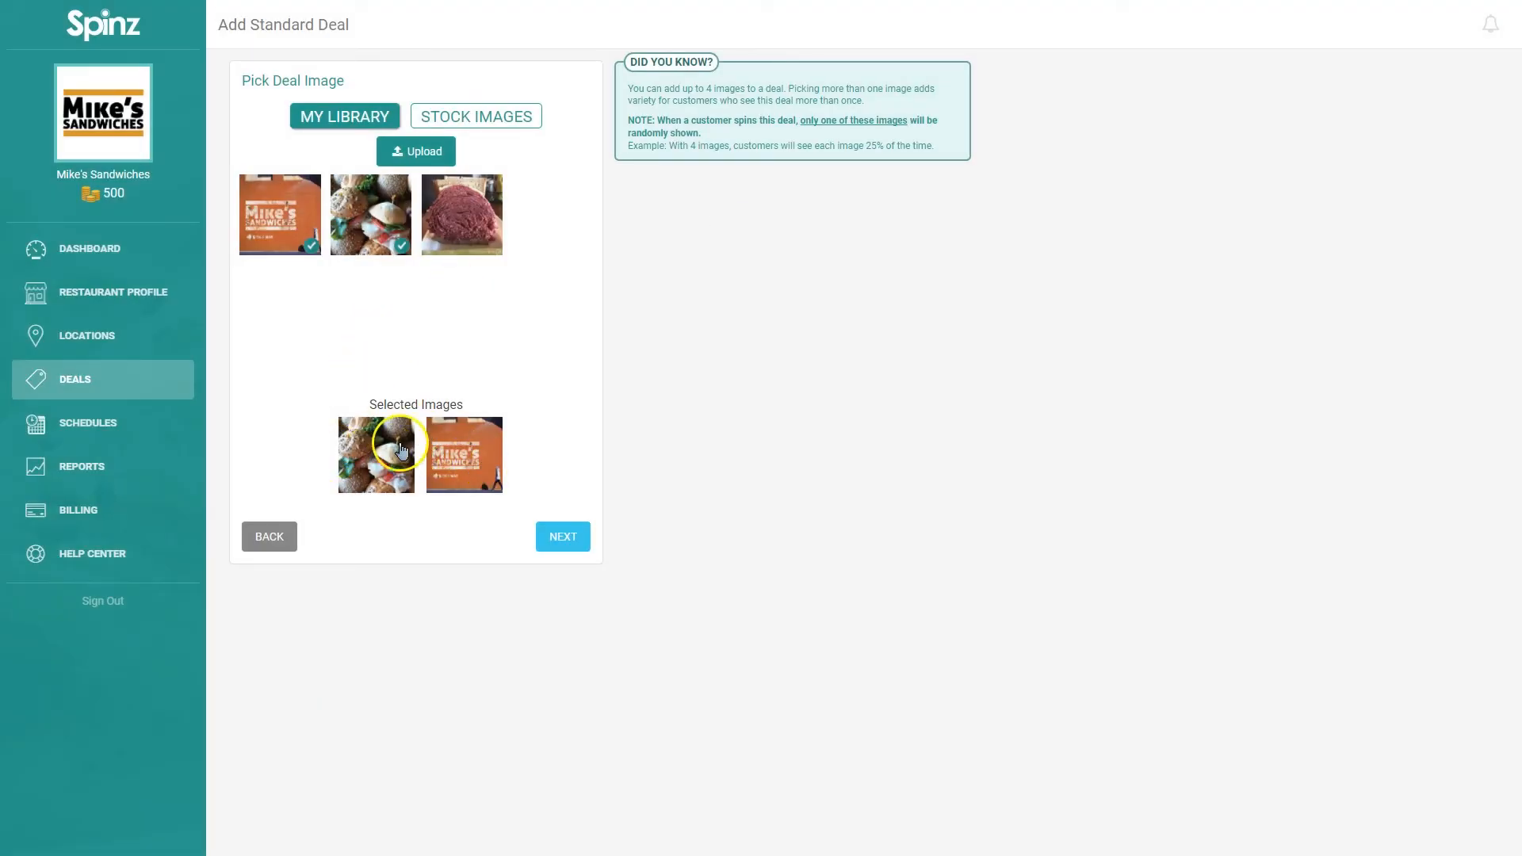
- Finish creating the $5 off any order over $20 deal with the default advanced settings, and review its details
left_click(569, 541)
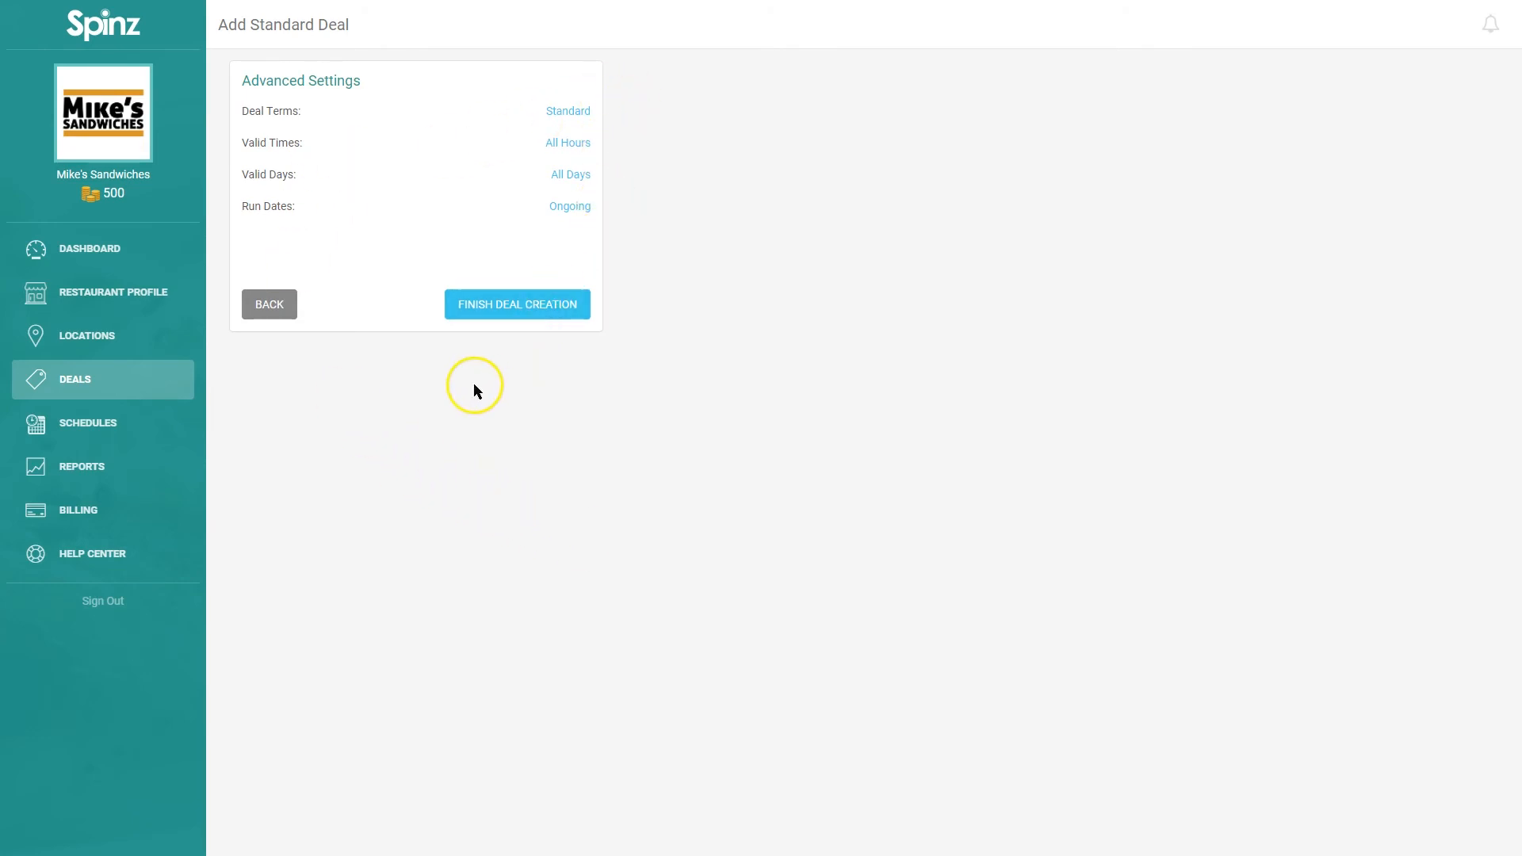
left_click(584, 312)
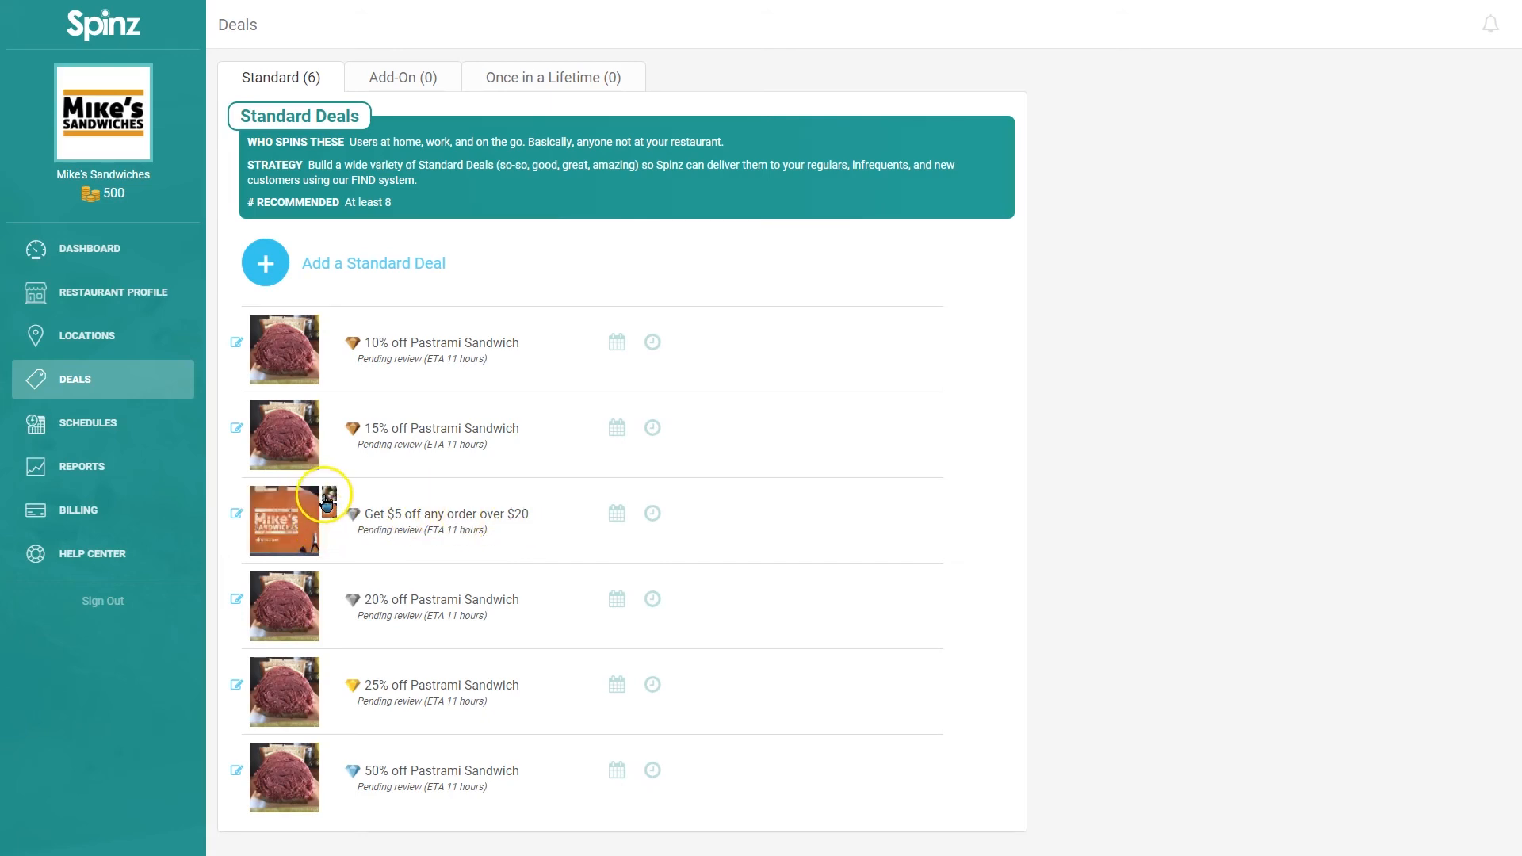
left_click(235, 514)
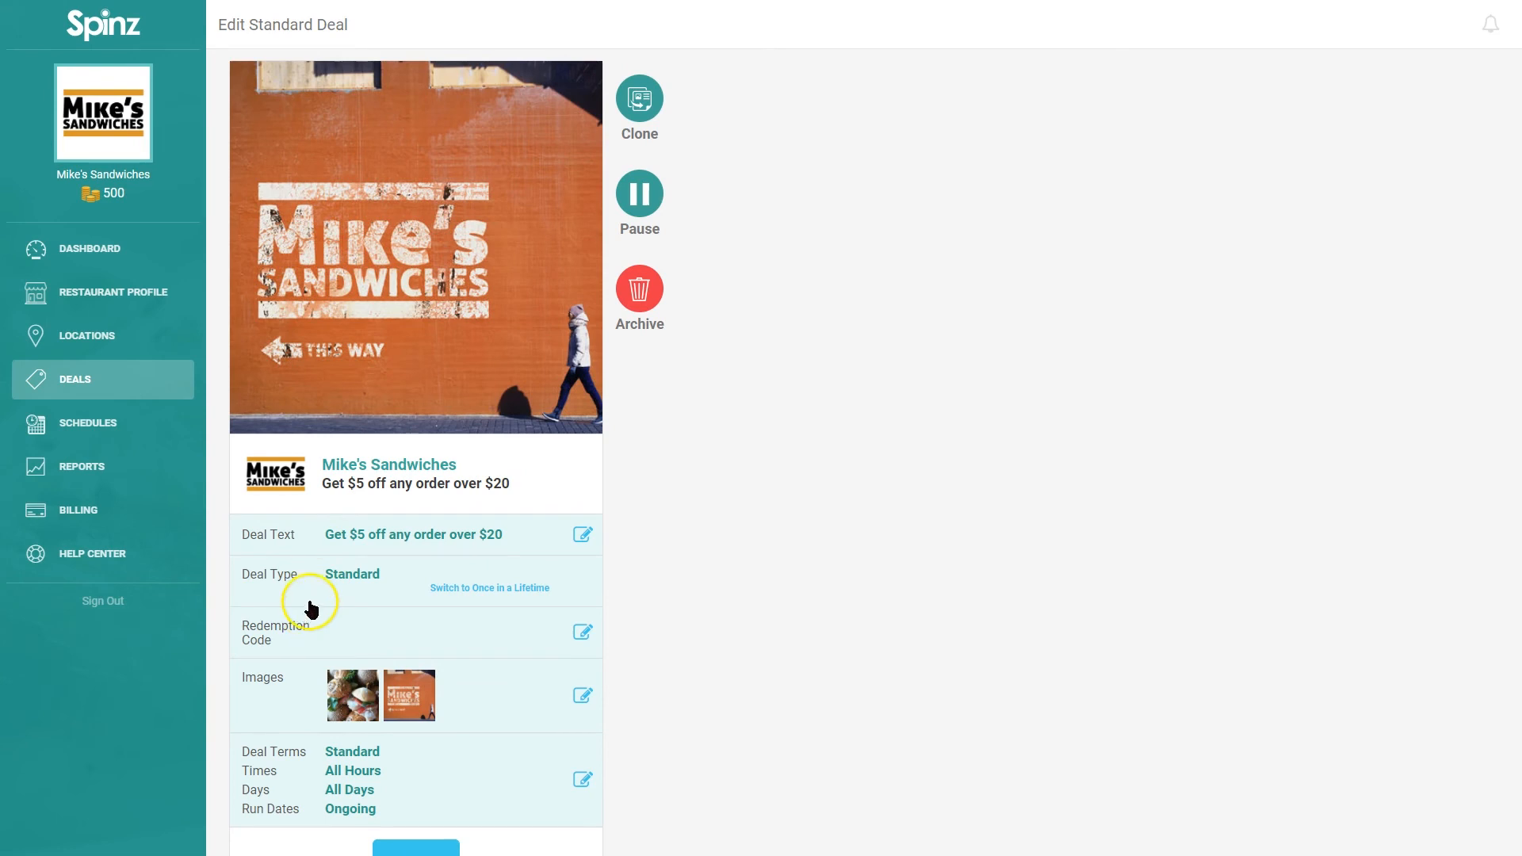
left_click(416, 847)
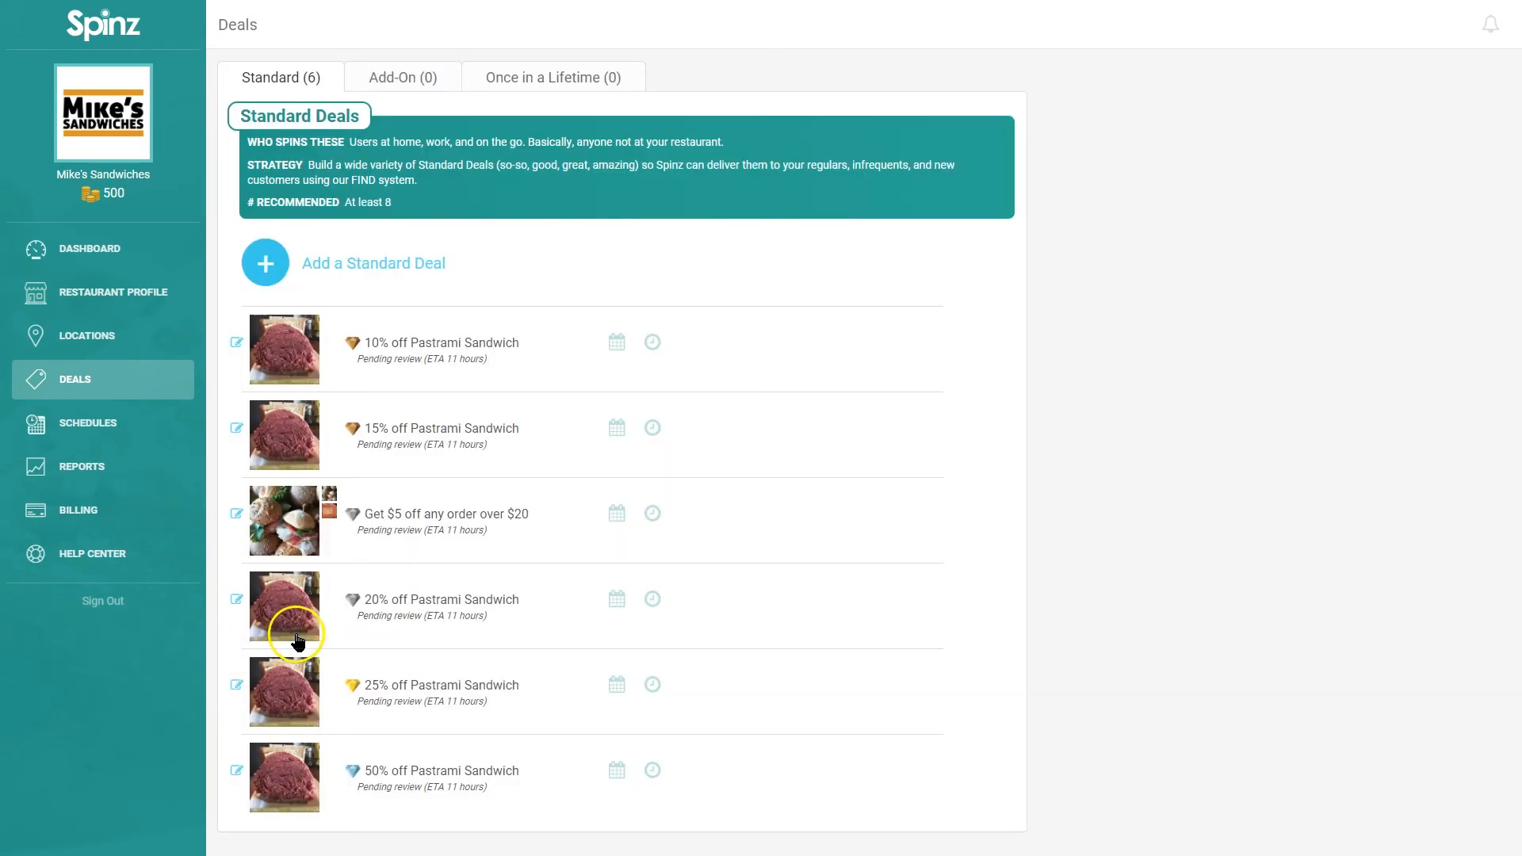
- Start a new standard Custom Deal
left_click(349, 263)
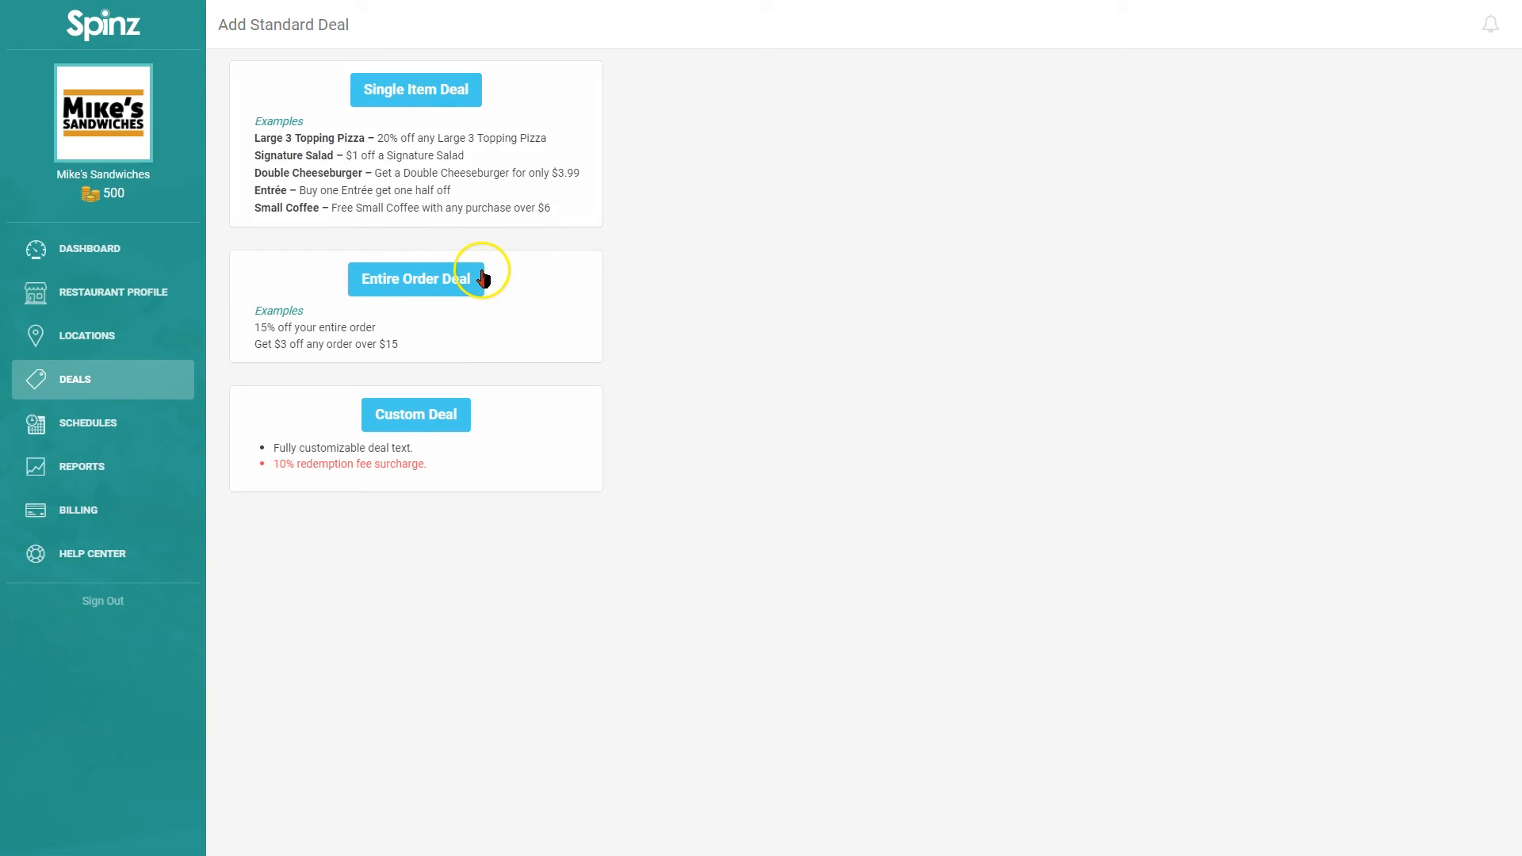
left_click(466, 428)
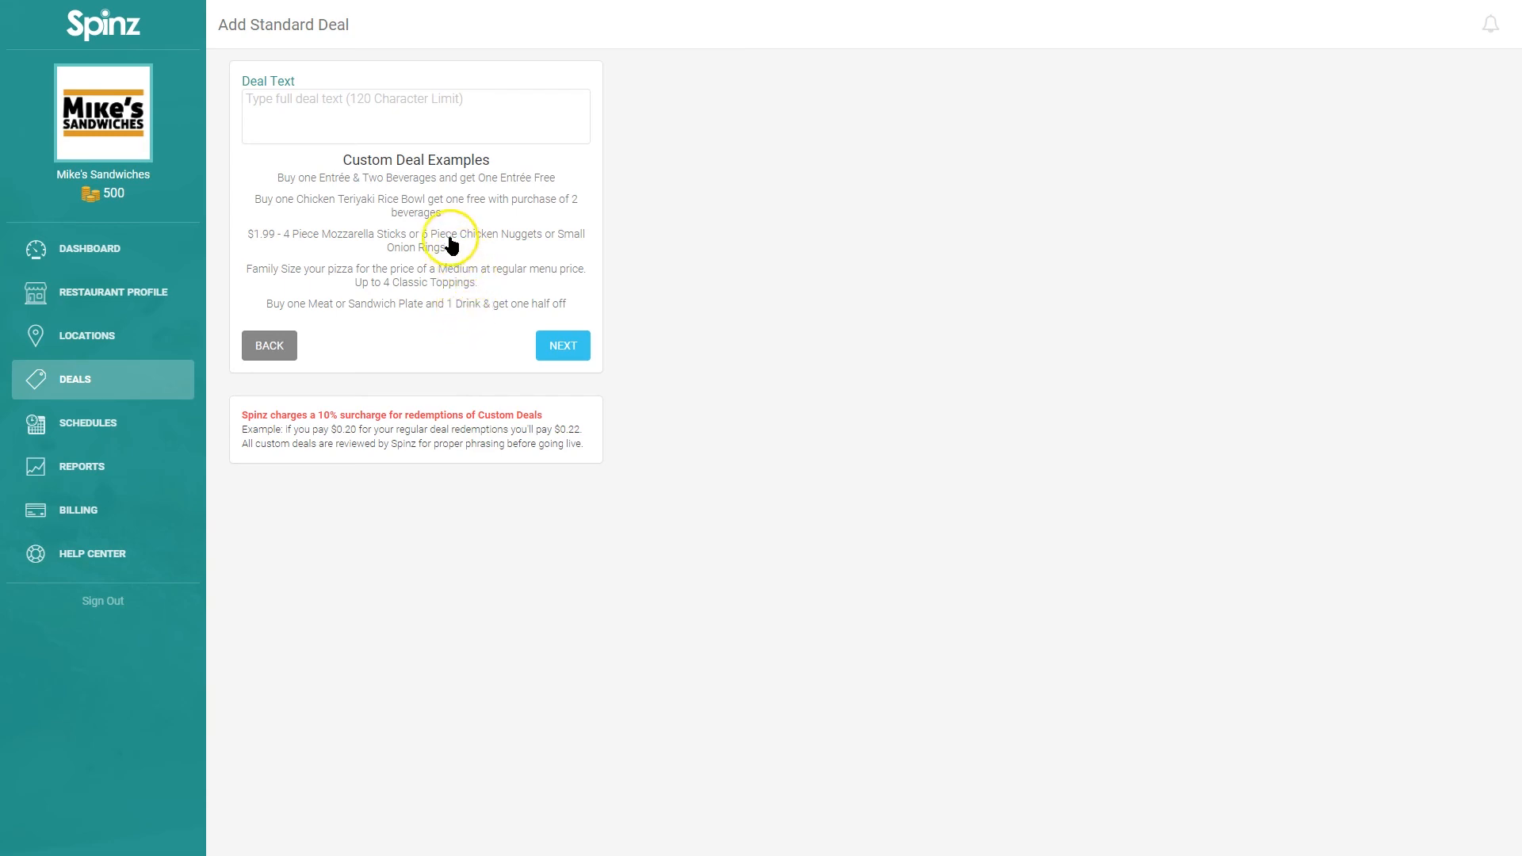
- Try the entrée and beverages, $1.99 mozzarella sticks, and meat or sandwich plate examples as the deal text
left_click(360, 182)
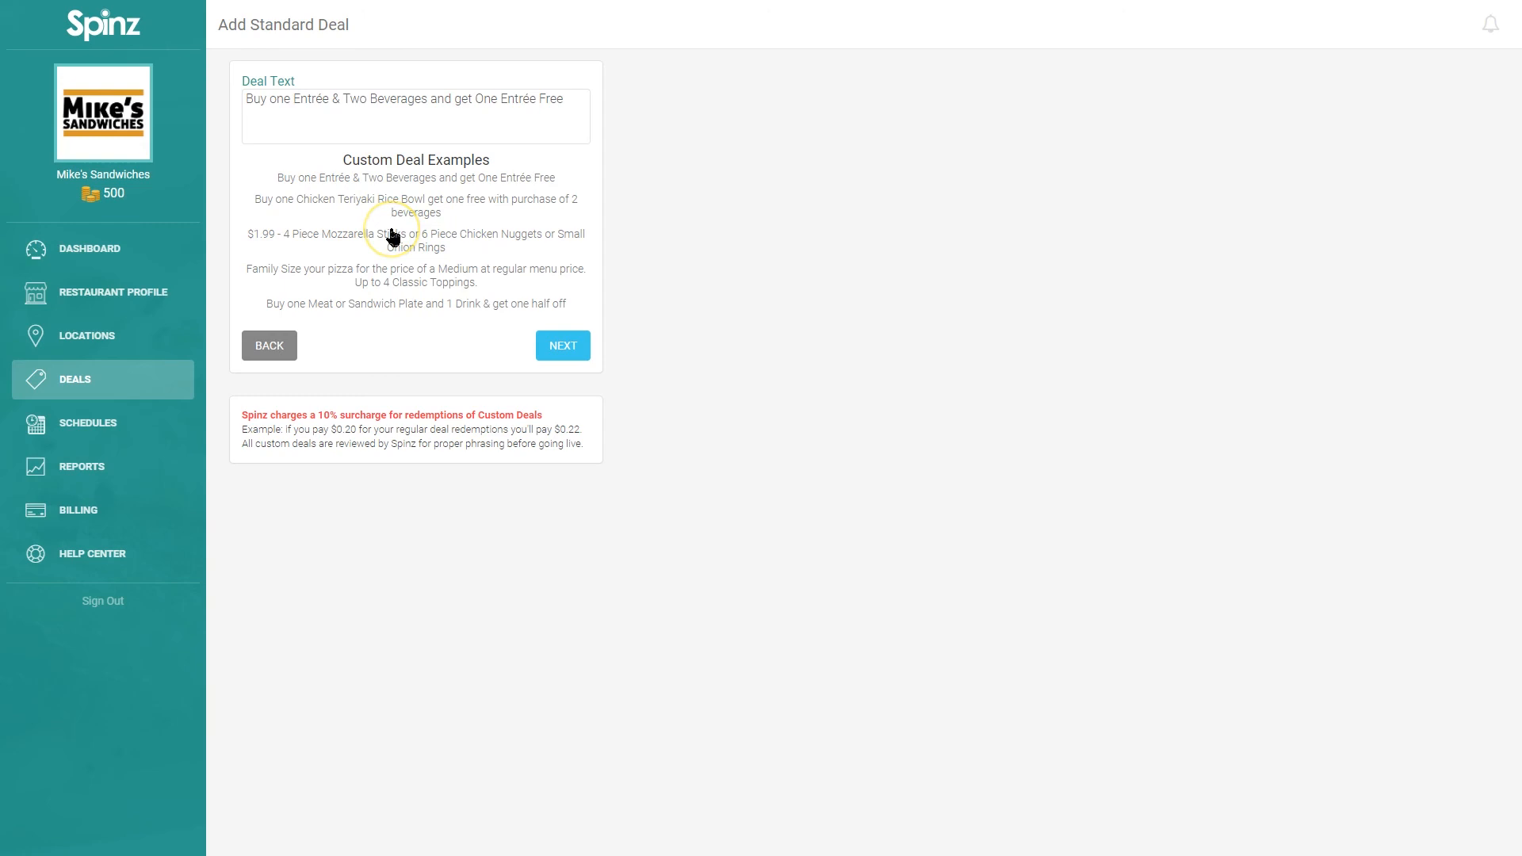
left_click(331, 239)
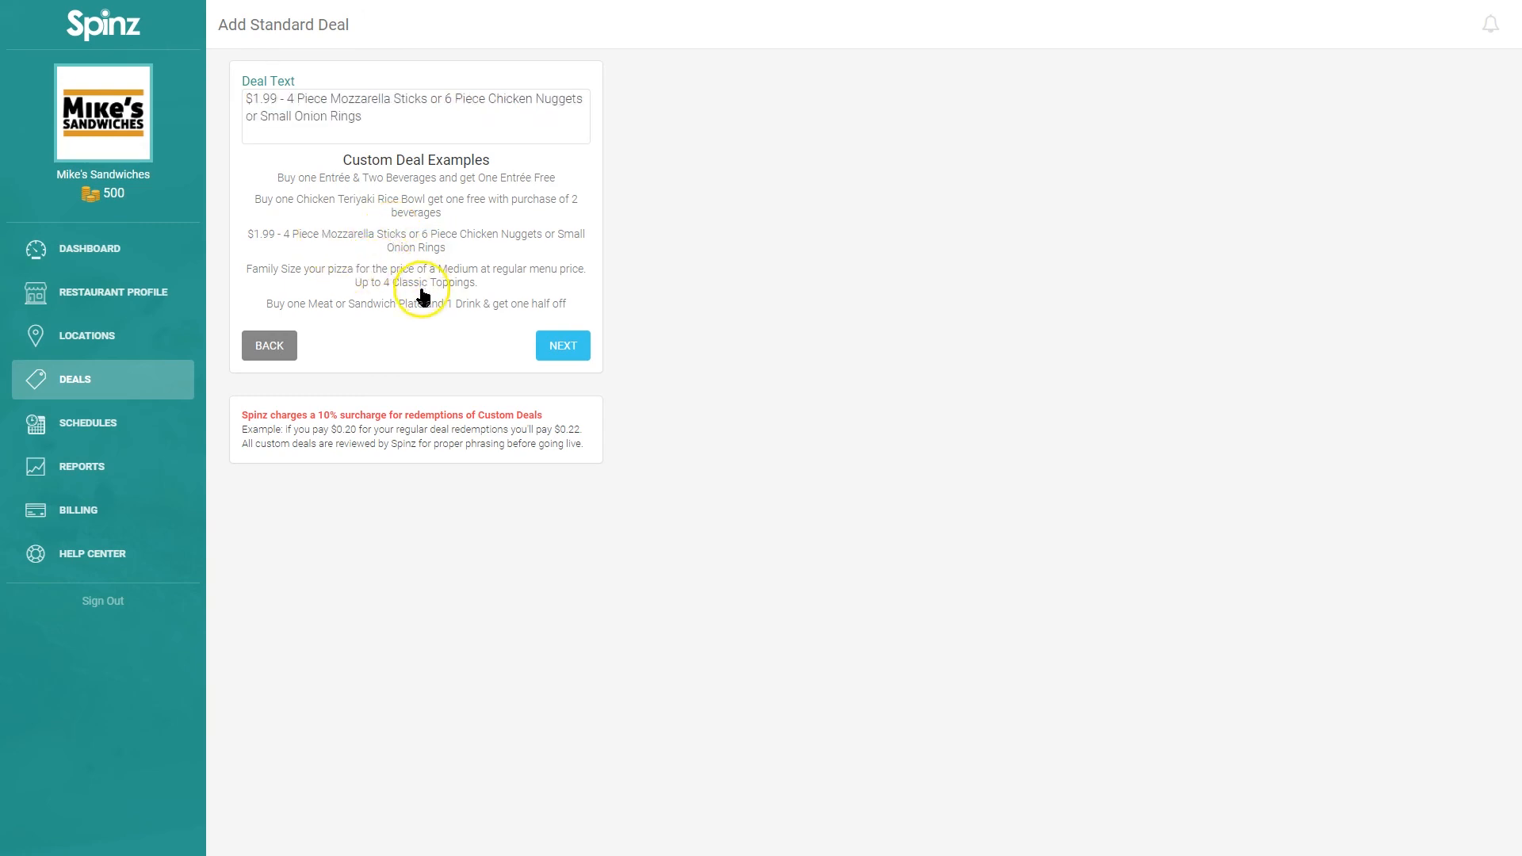
left_click(424, 311)
- Replace the deal text with "Get a Free medium drink with each sandwich you purchase" and skip the redemption codes
left_click(316, 115)
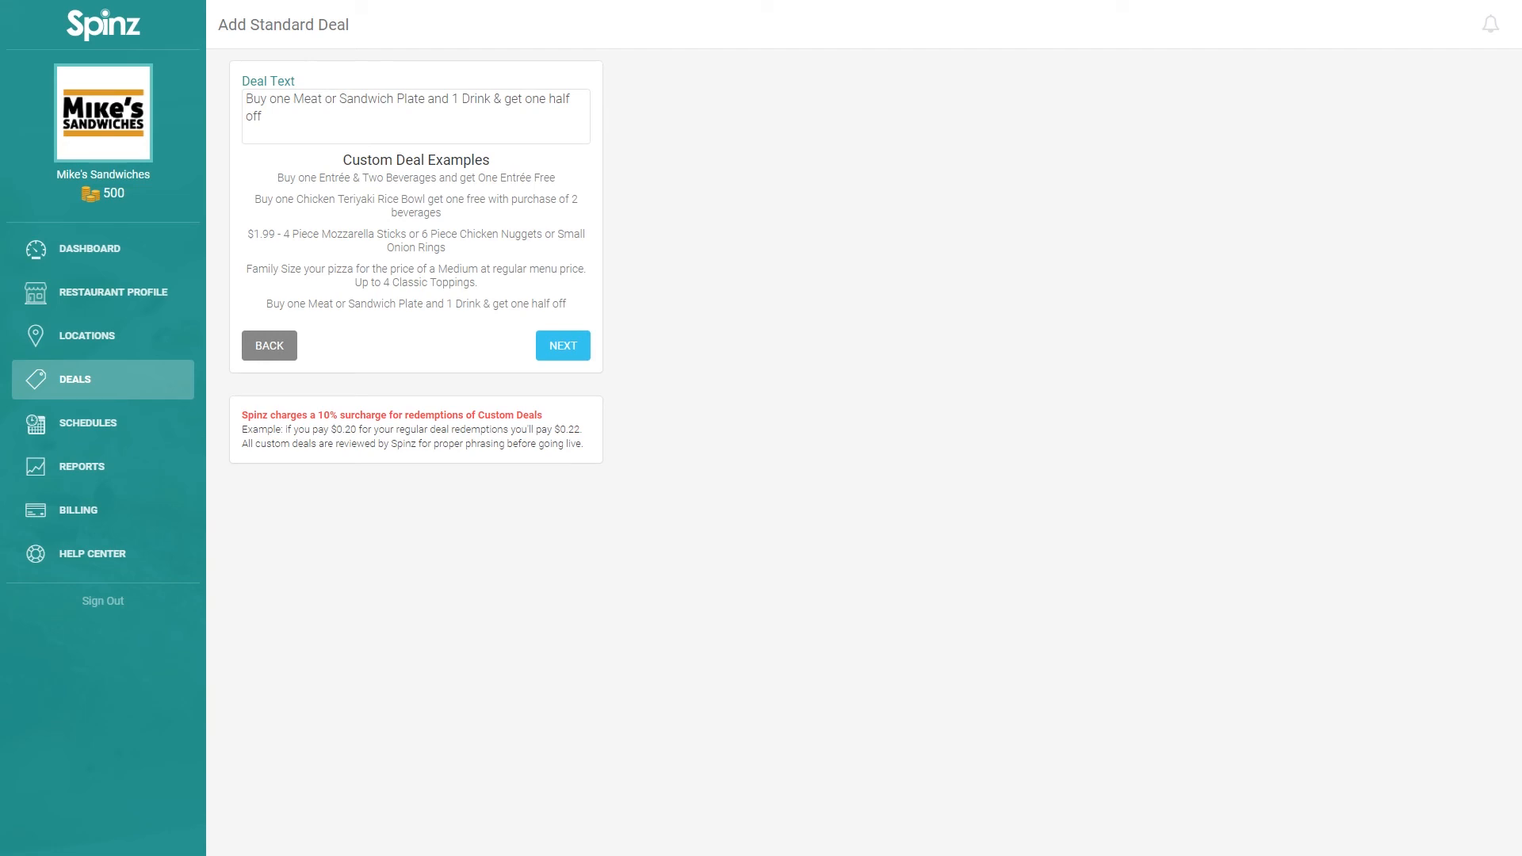
triple_click(360, 116)
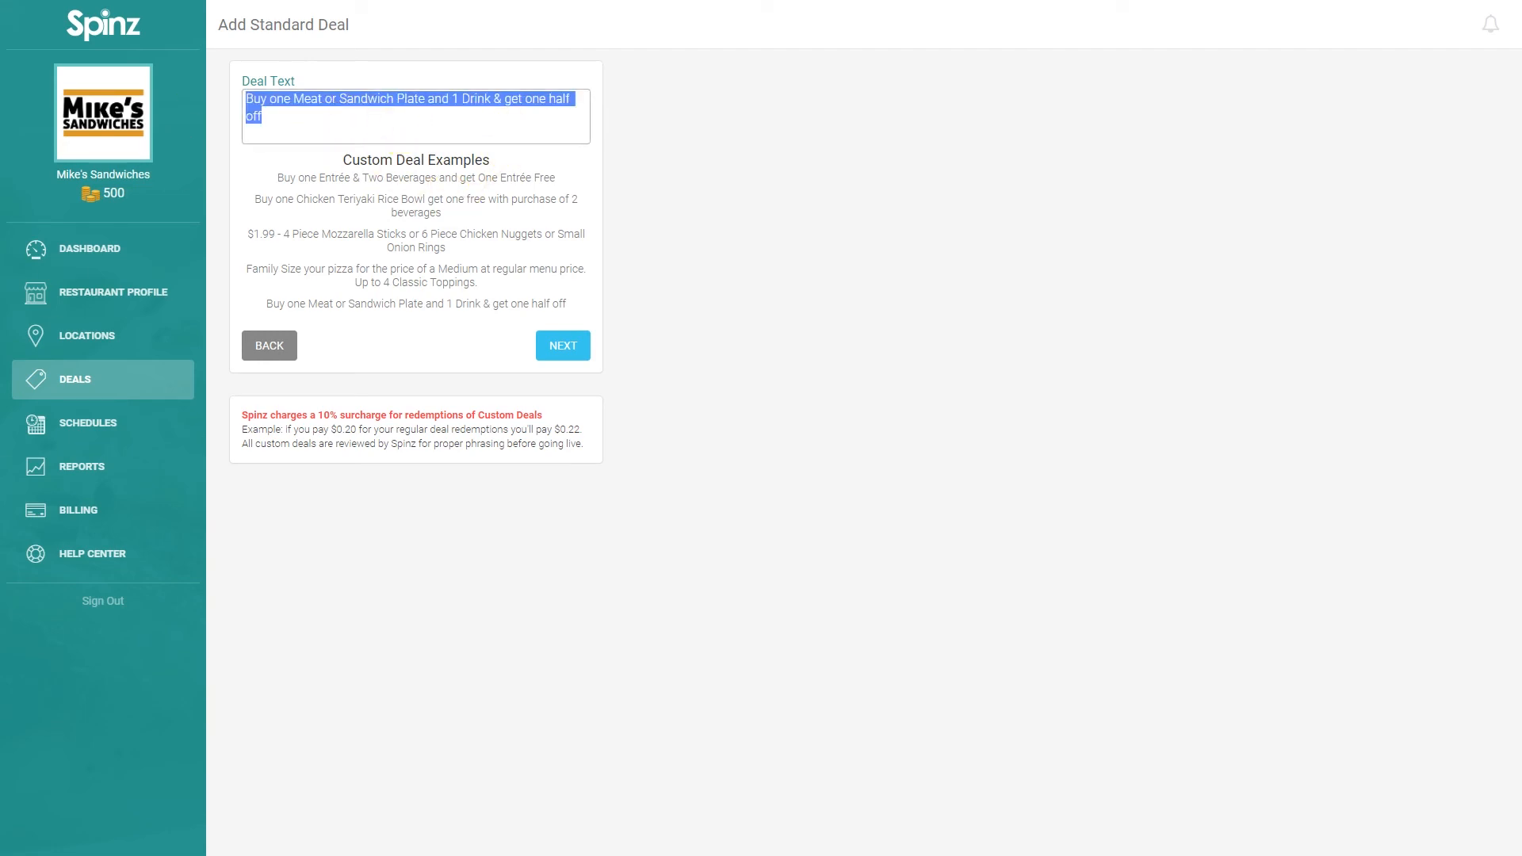
type("Get a Free medium drink with each sandwich you purchase")
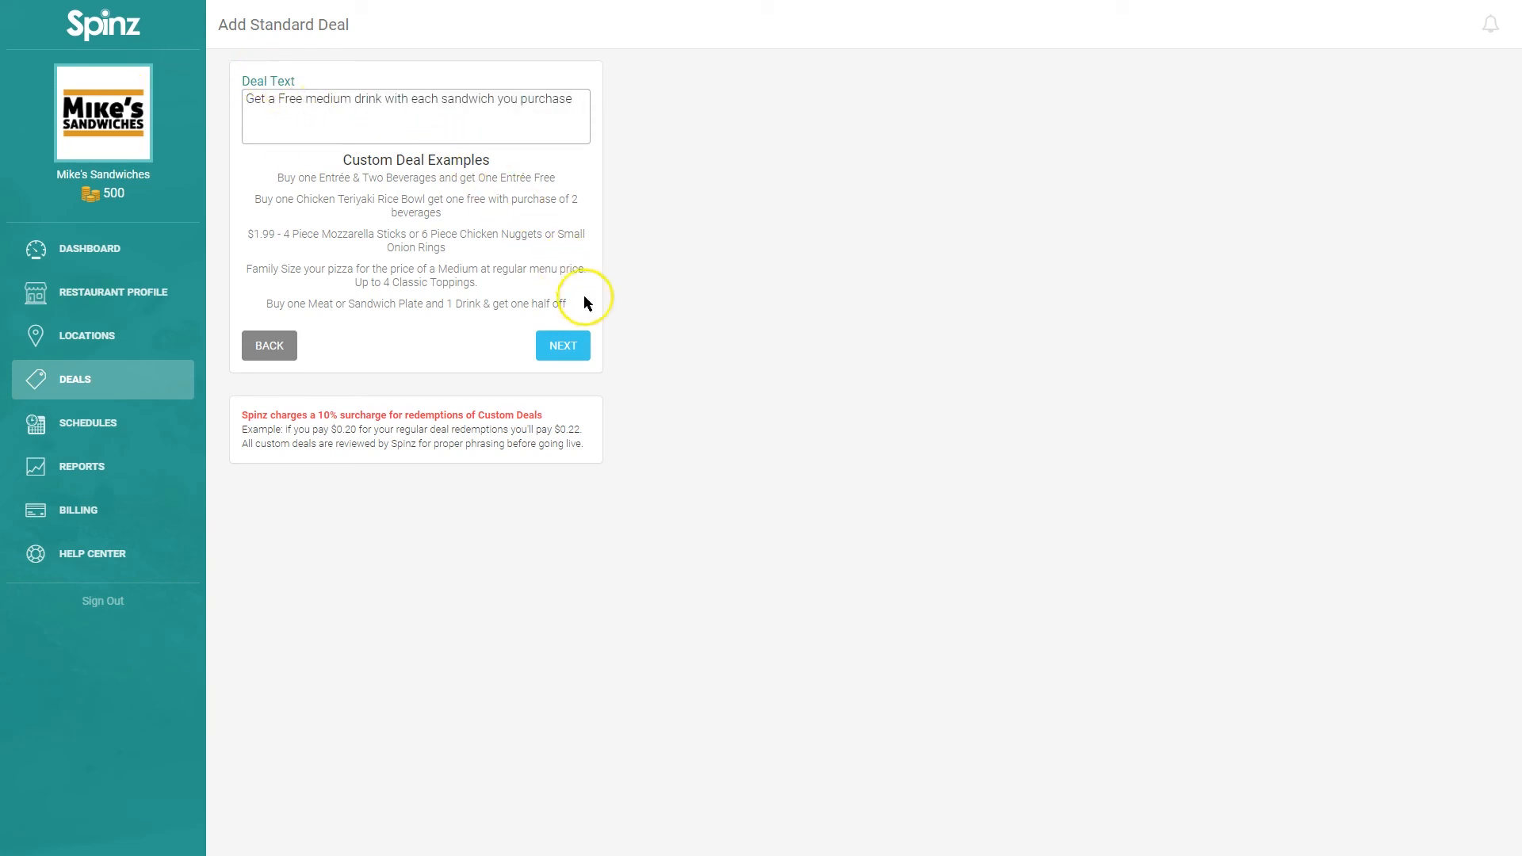
left_click(279, 112)
left_click(581, 351)
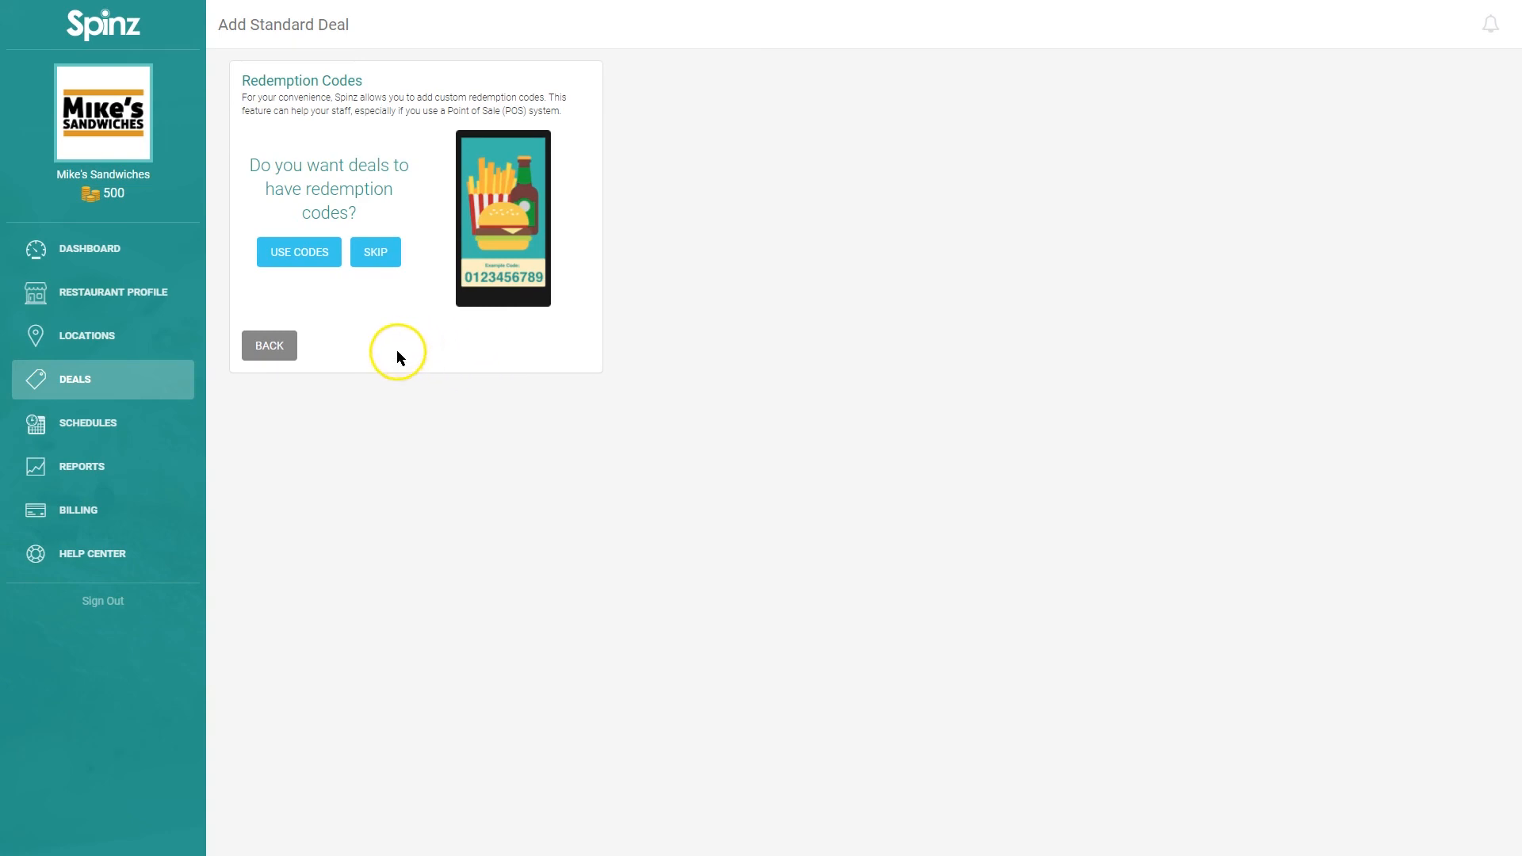
left_click(393, 252)
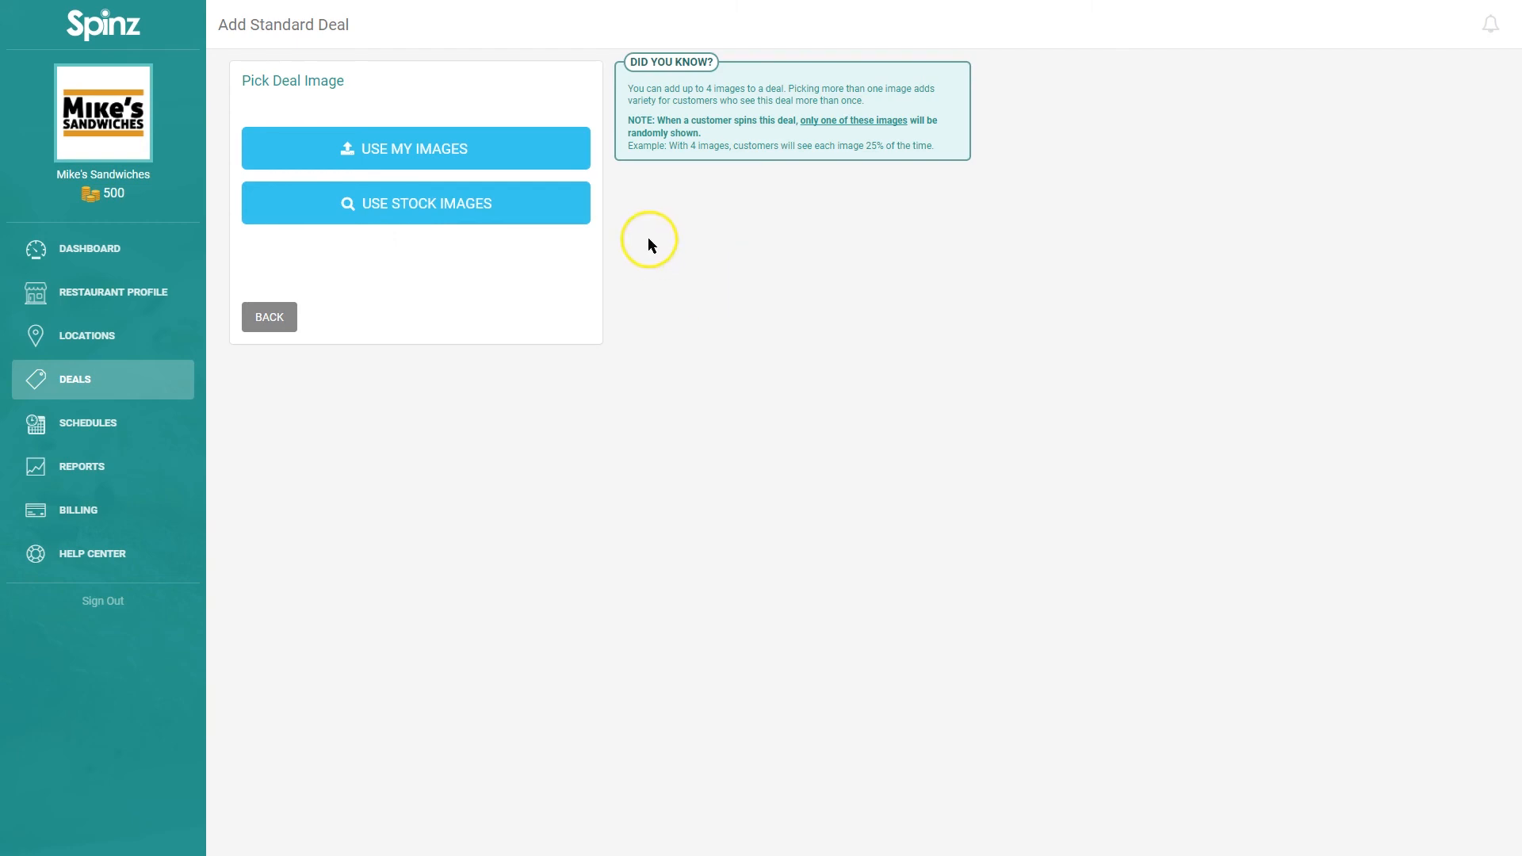
- Upload medium_drink as the deal image, shifting the crop slightly left to center the cup, and finish the photo upload
left_click(558, 145)
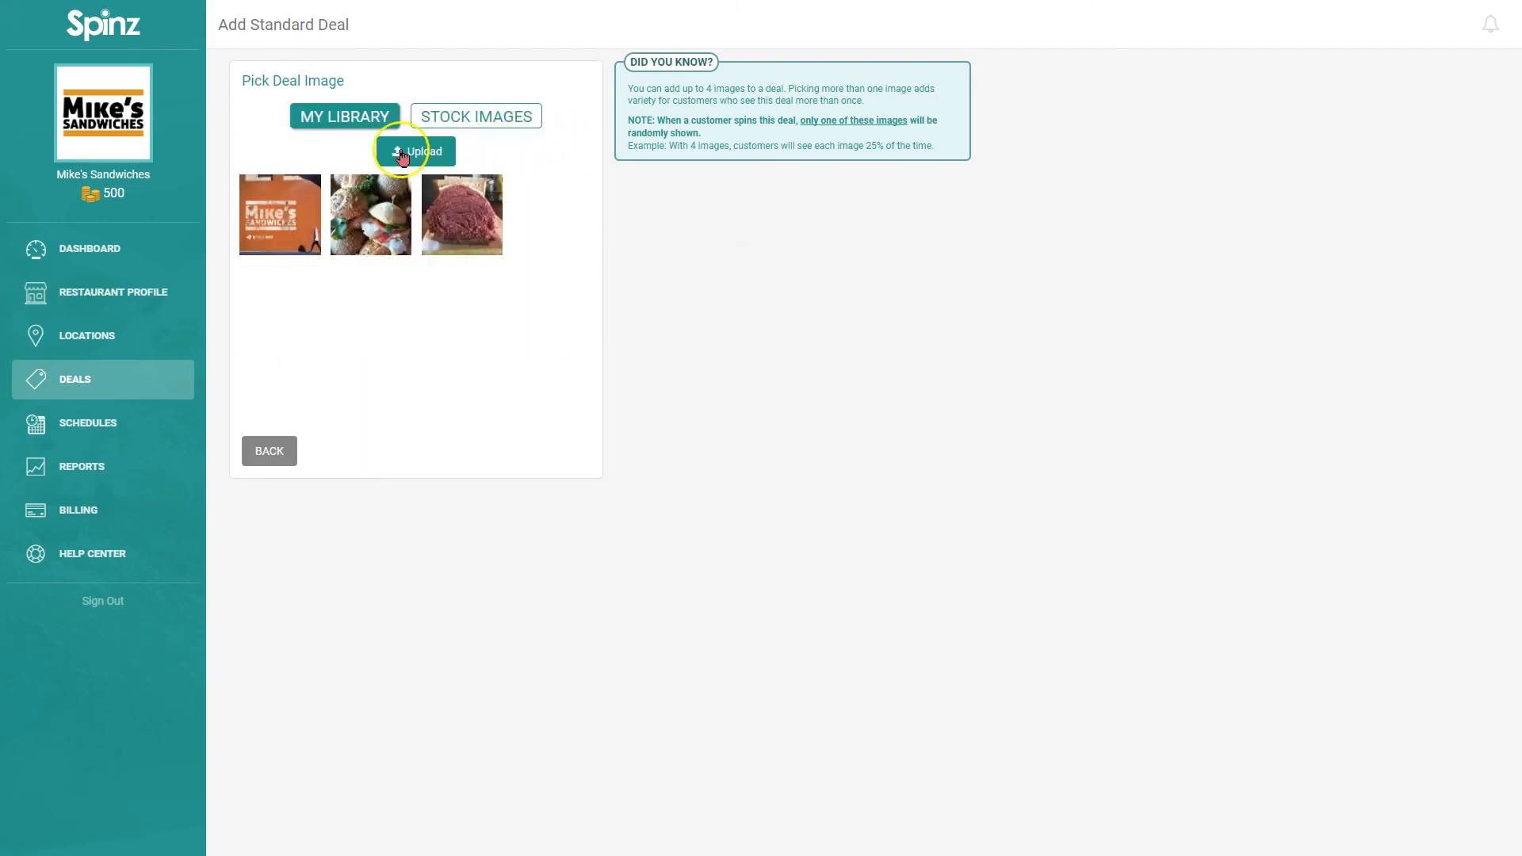
left_click(402, 158)
left_click(487, 277)
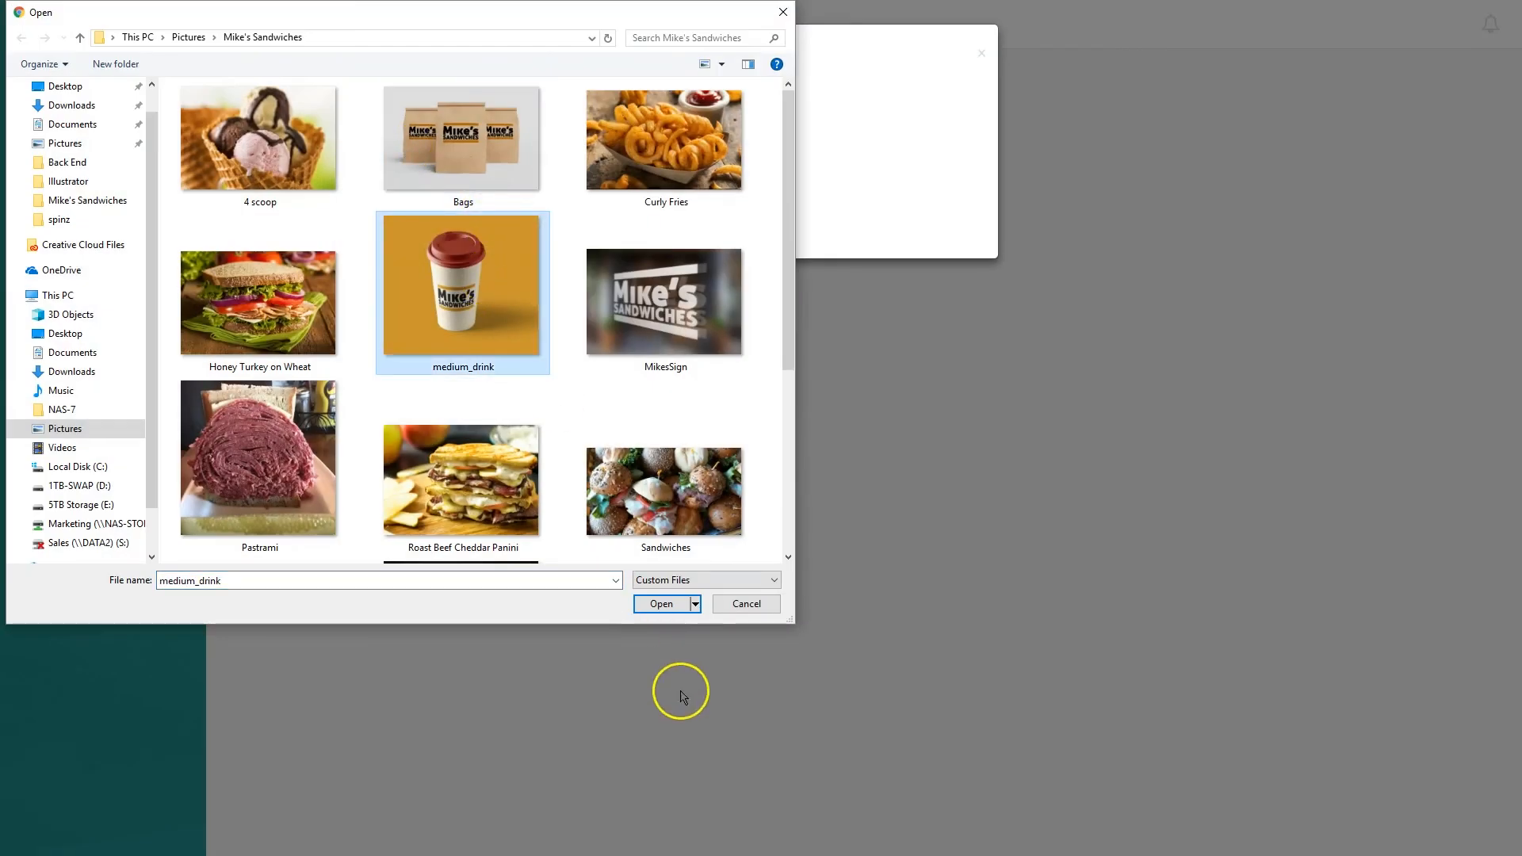
left_click(661, 604)
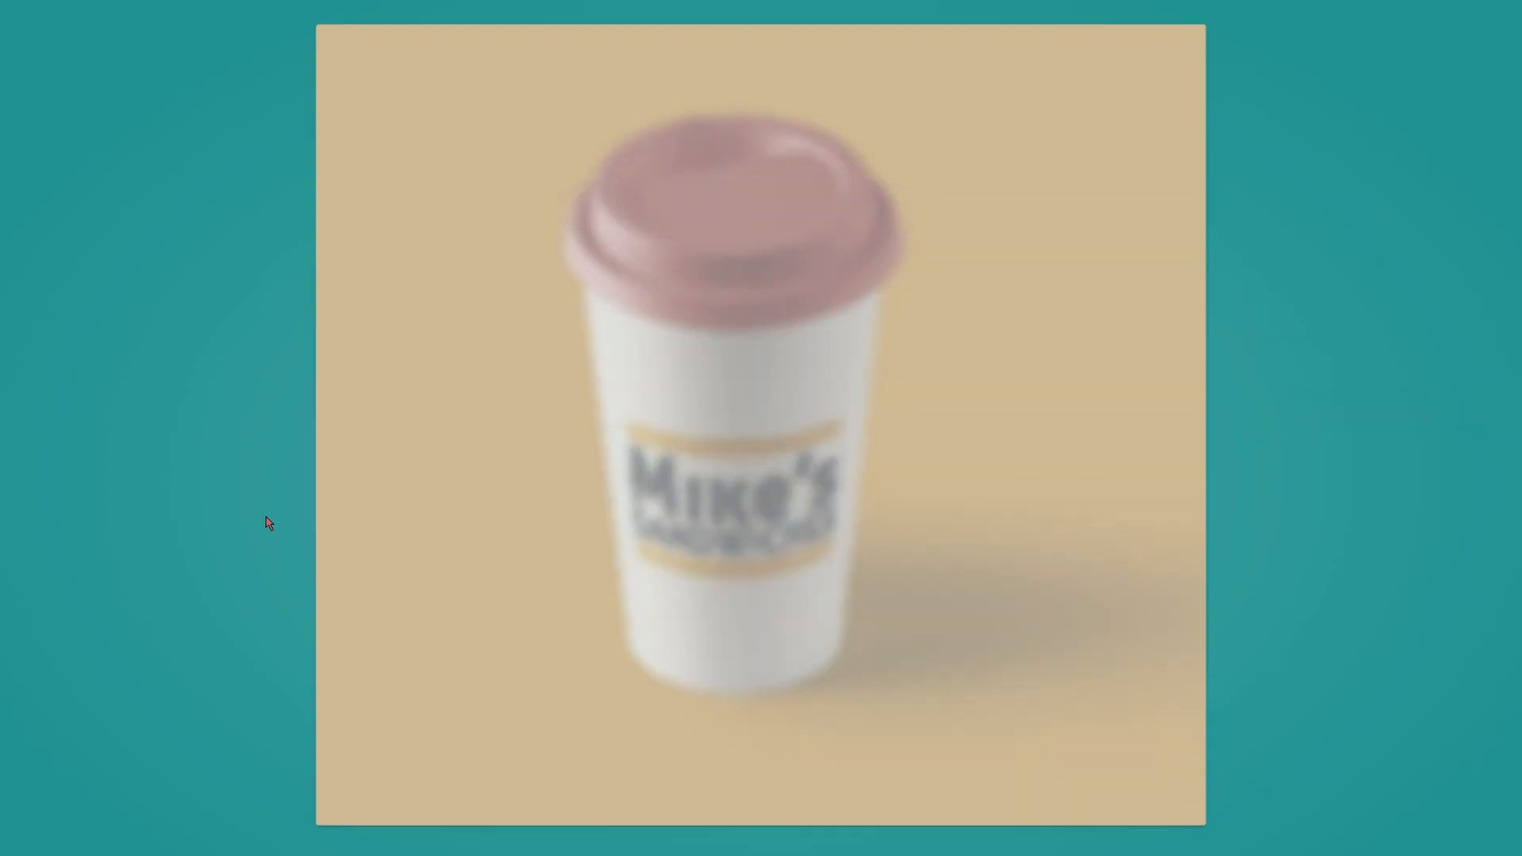
left_click_drag(920, 435, 901, 439)
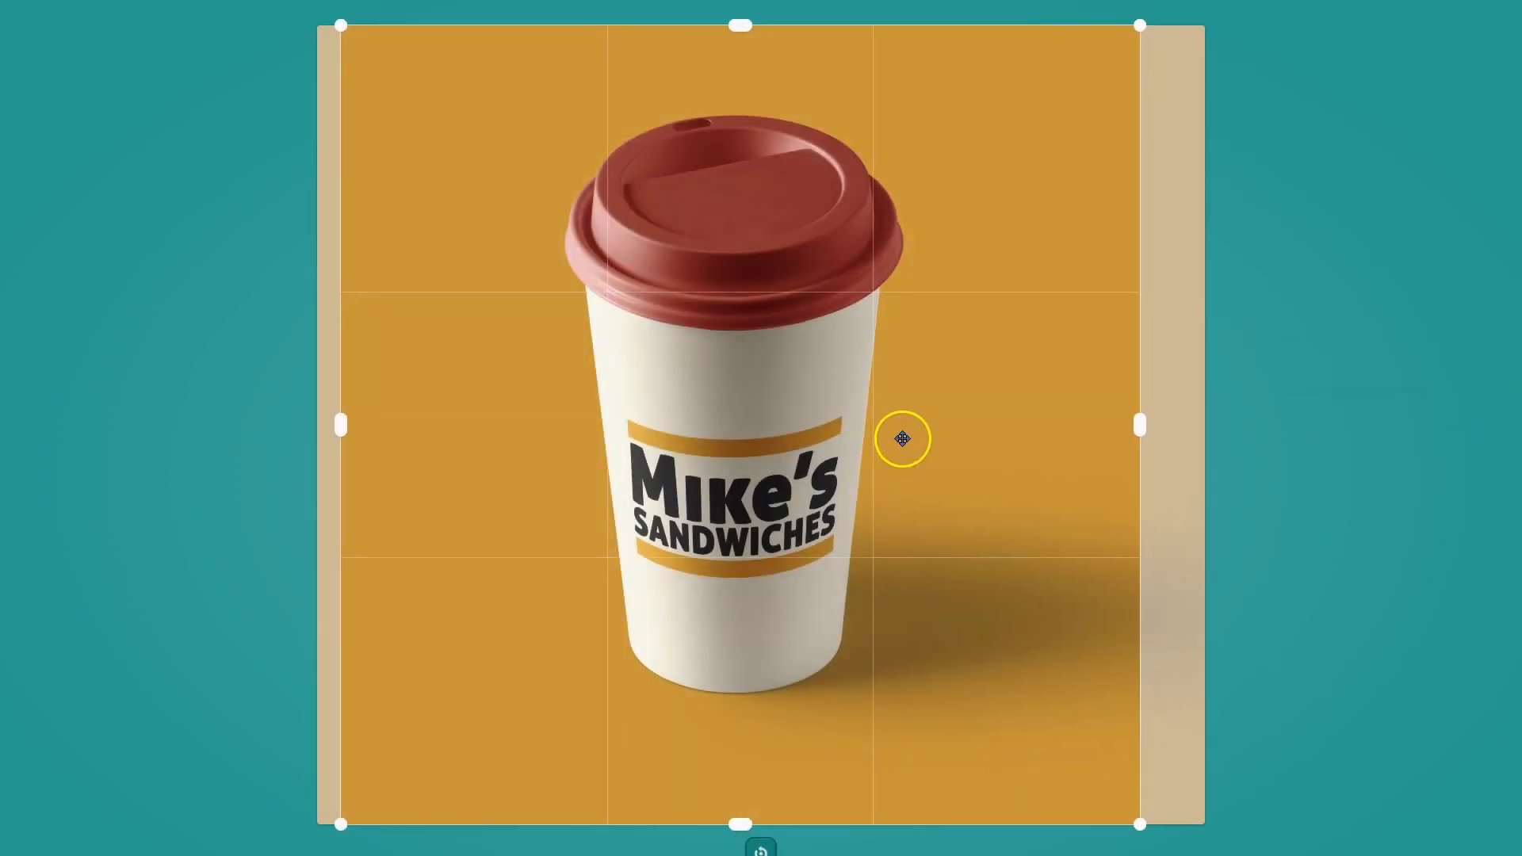
left_click(762, 849)
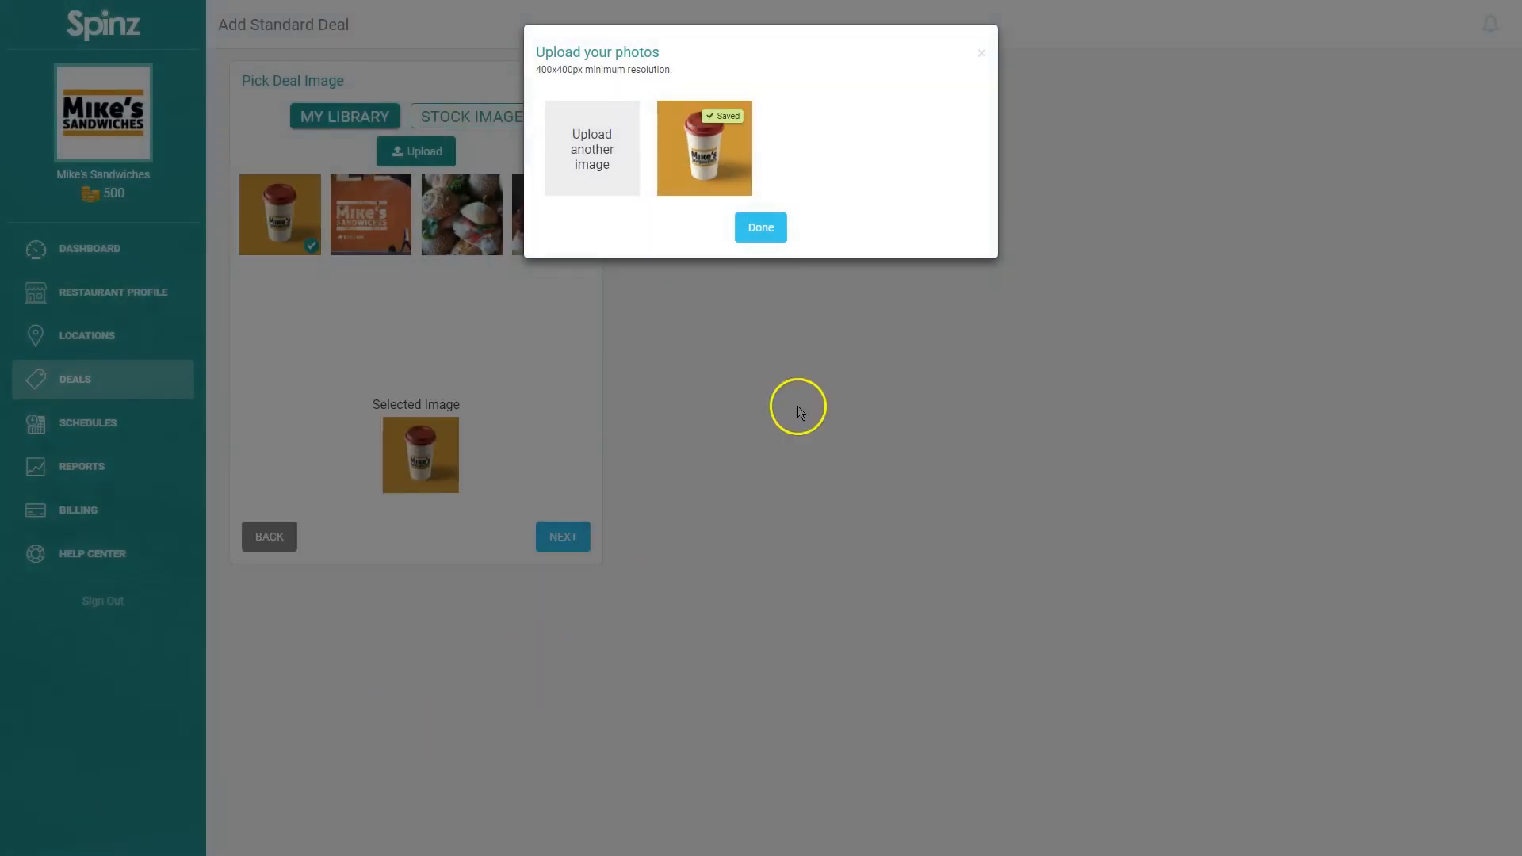
left_click(781, 227)
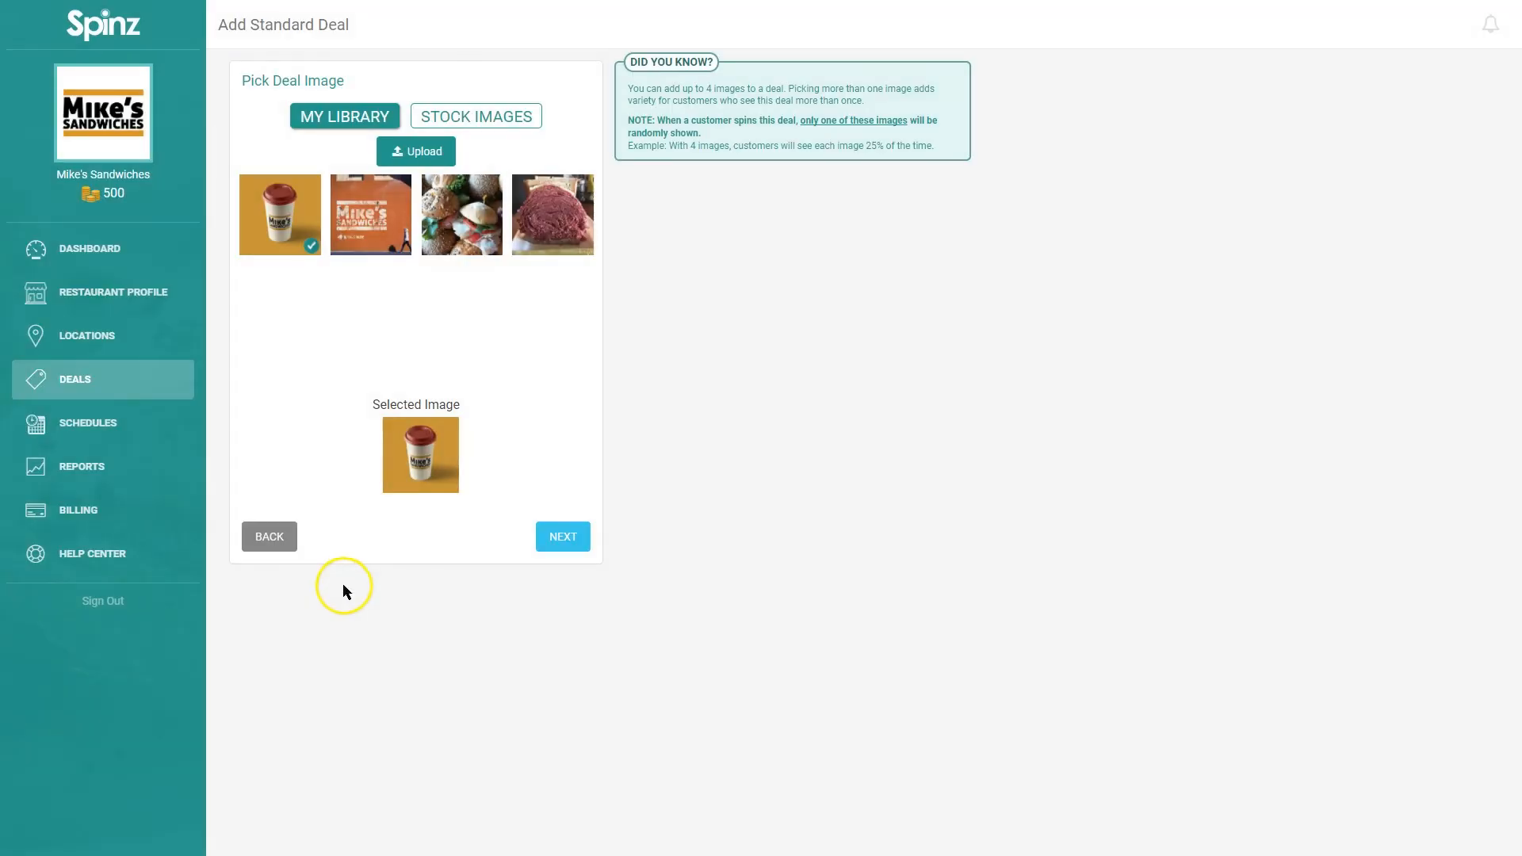
- Finish creating the free medium drink deal with the default advanced settings and return to the deals list
left_click(581, 541)
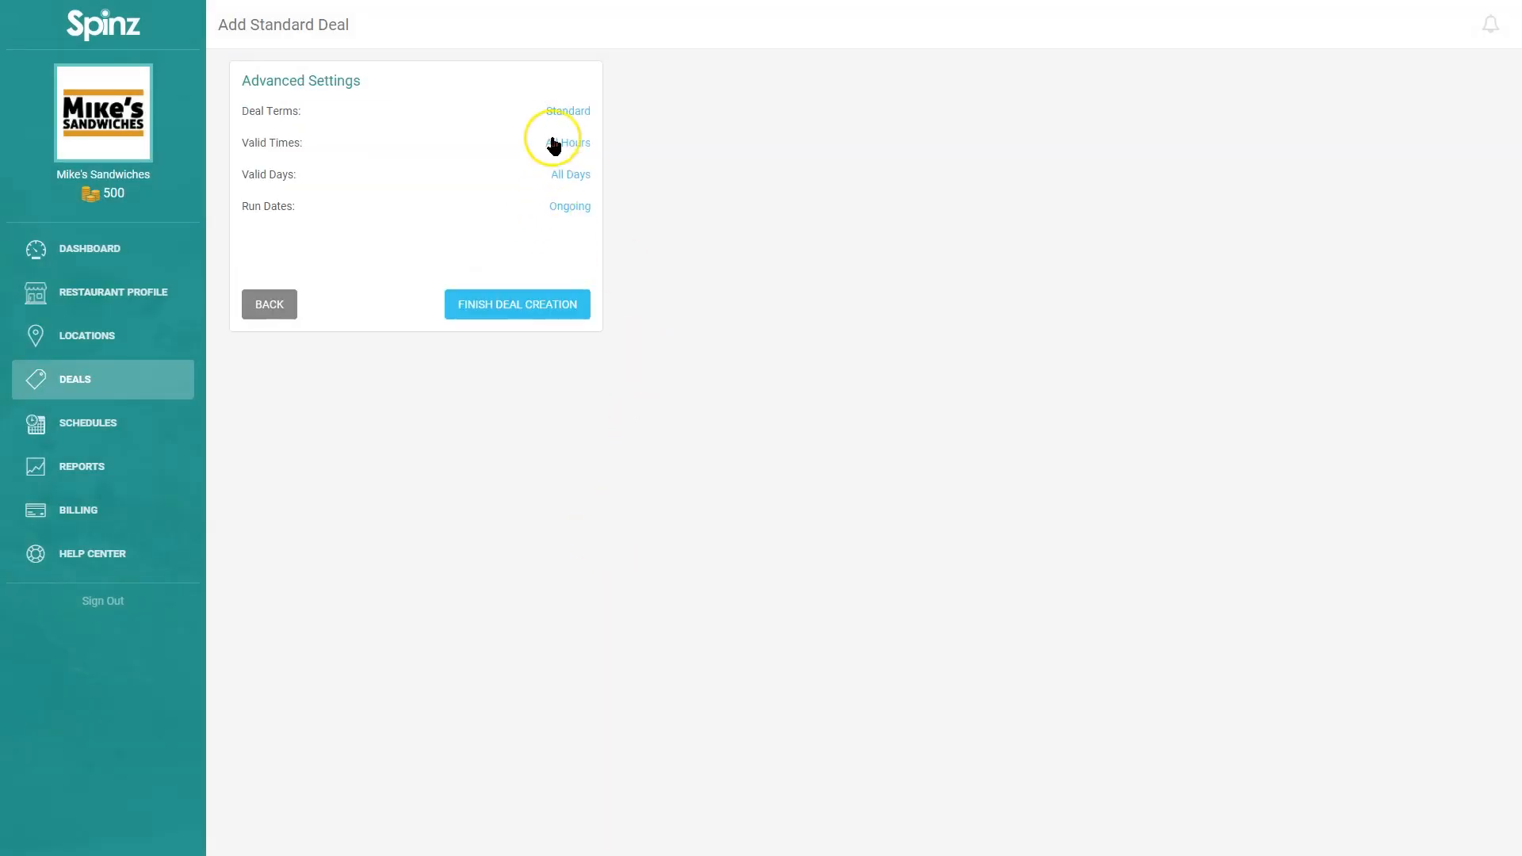
left_click(561, 311)
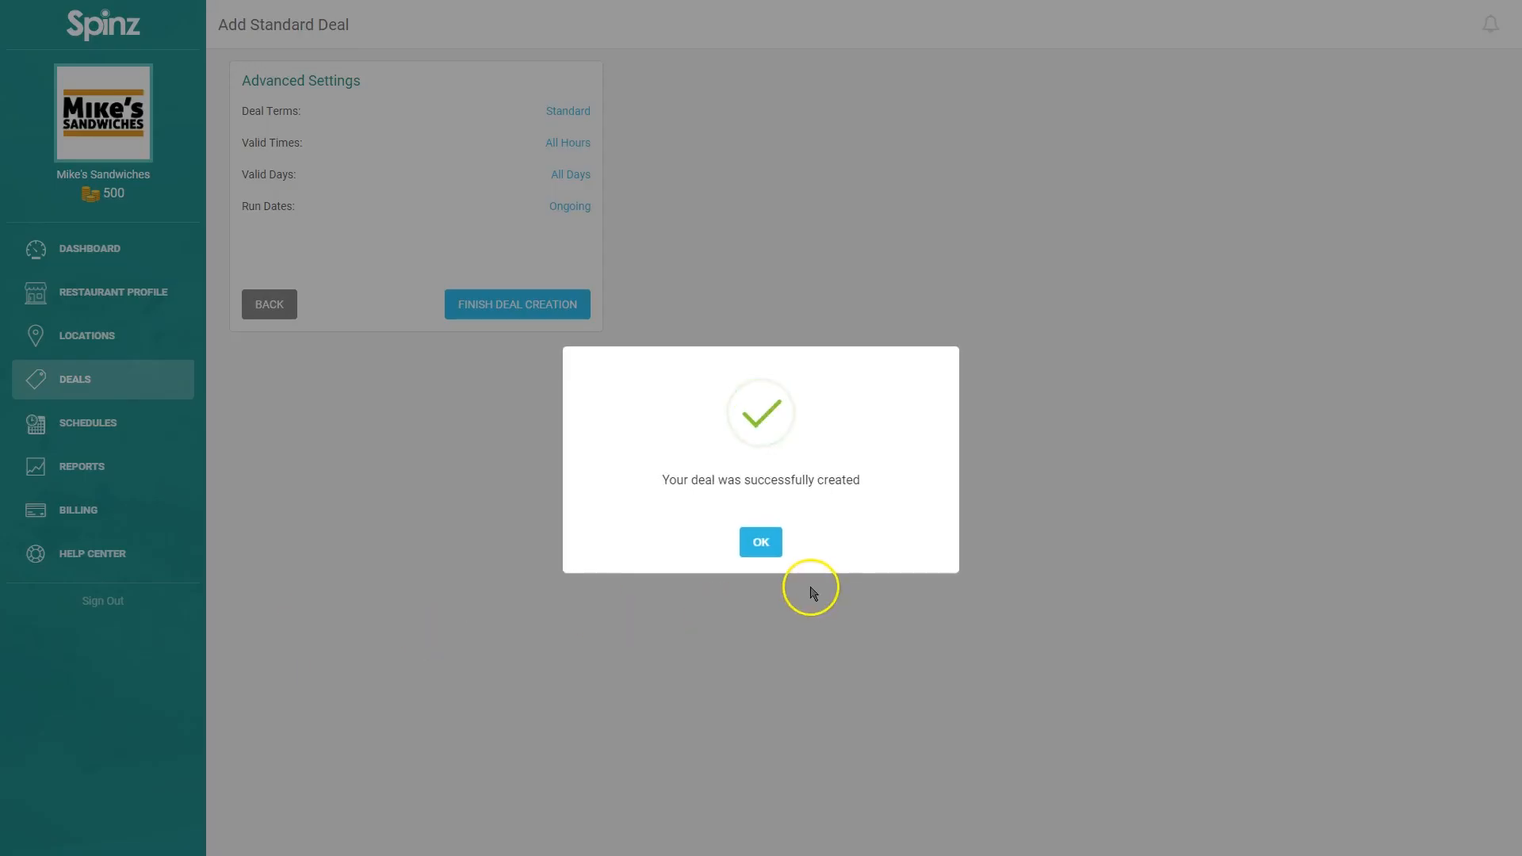
left_click(809, 585)
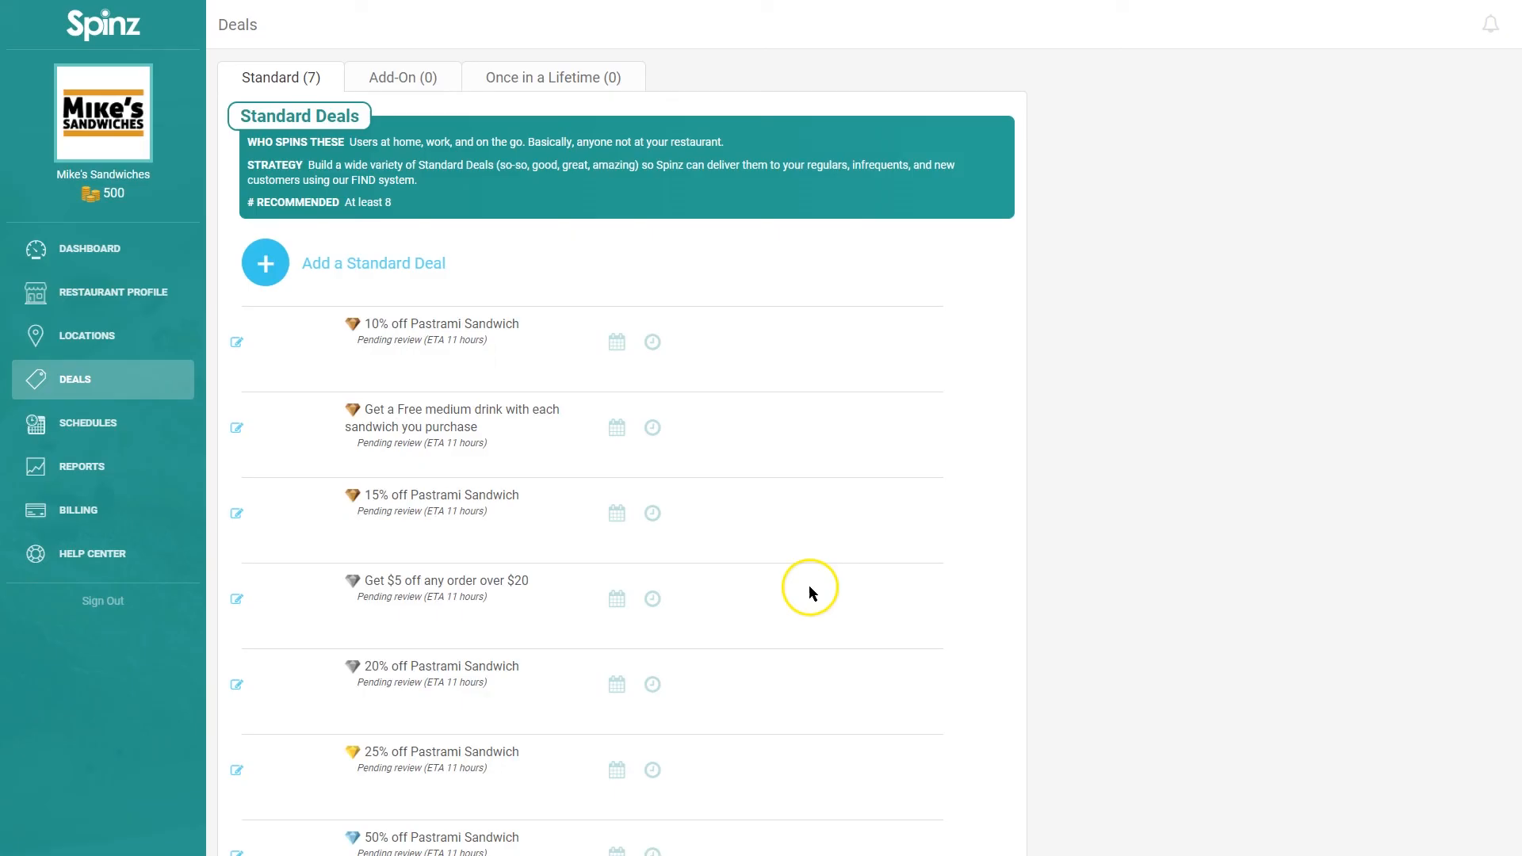